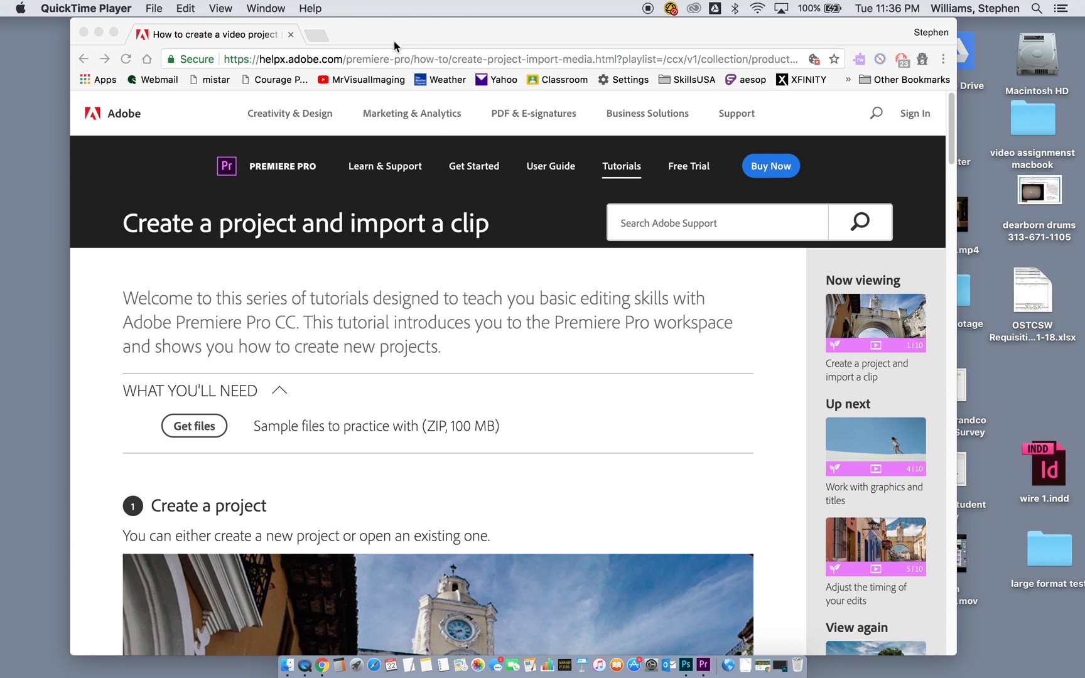
Step: Look through the "Create a project and import a clip" tutorial page, including its summaries on projects, workspaces and sequences
{"action": "left_click_drag", "start_coordinate": [396, 39], "coordinate": [378, 29]}
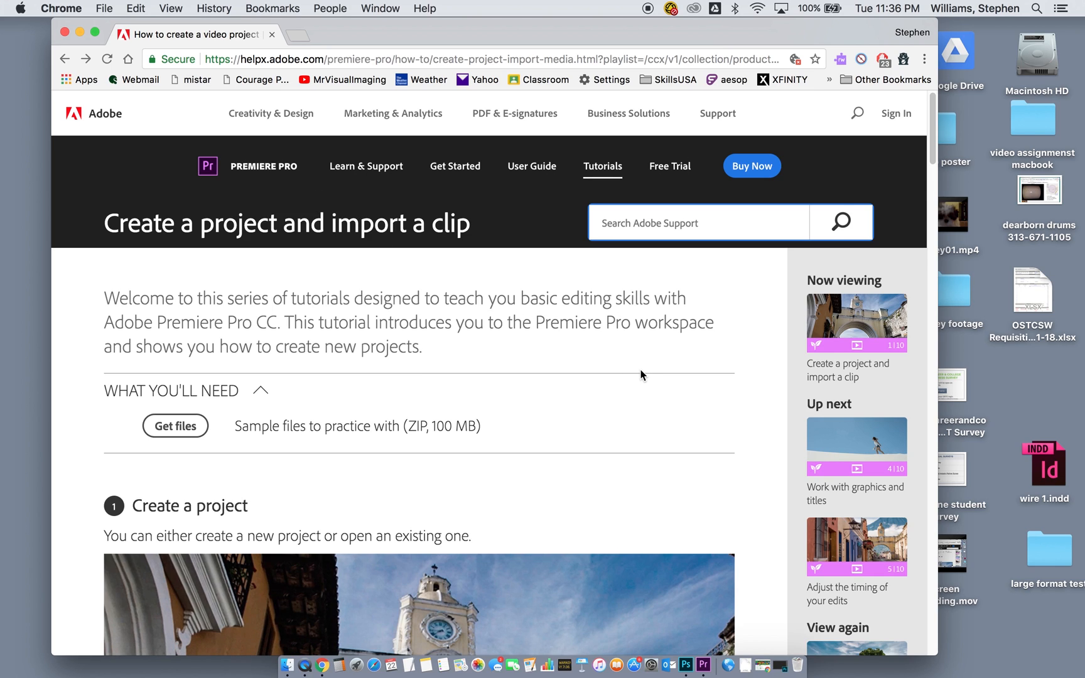
{"action": "scroll", "coordinate": [640, 375], "scroll_direction": "down", "scroll_amount": 5}
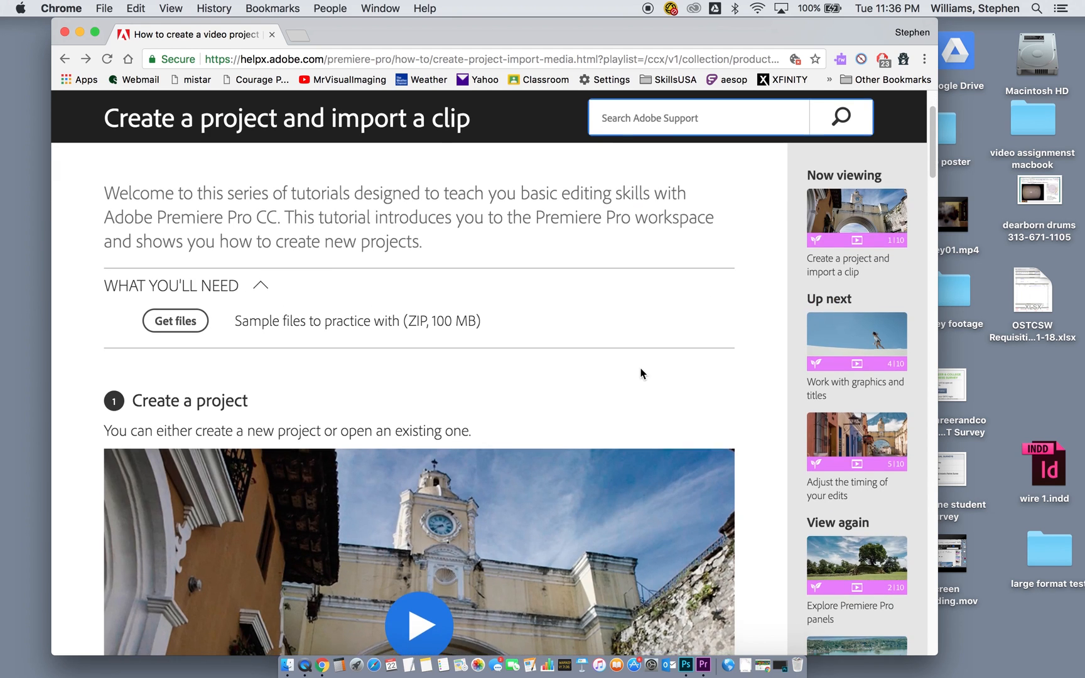
{"action": "scroll", "coordinate": [643, 373], "scroll_direction": "down", "scroll_amount": 5}
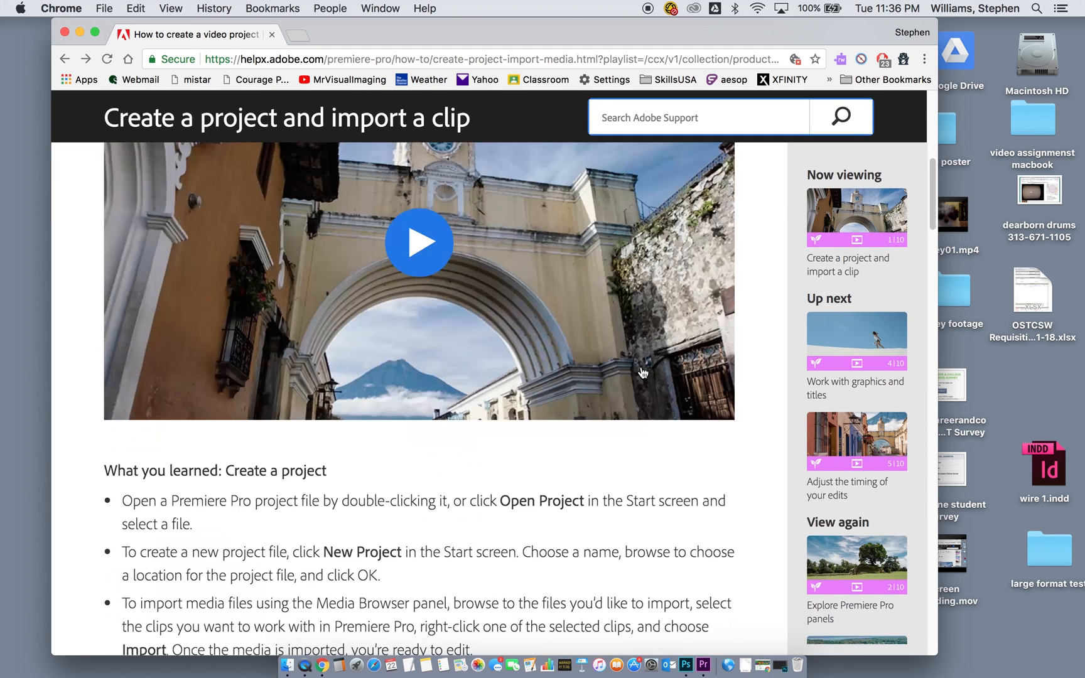
{"action": "scroll", "coordinate": [643, 370], "scroll_direction": "up", "scroll_amount": 1}
{"action": "scroll", "coordinate": [642, 370], "scroll_direction": "up", "scroll_amount": 5}
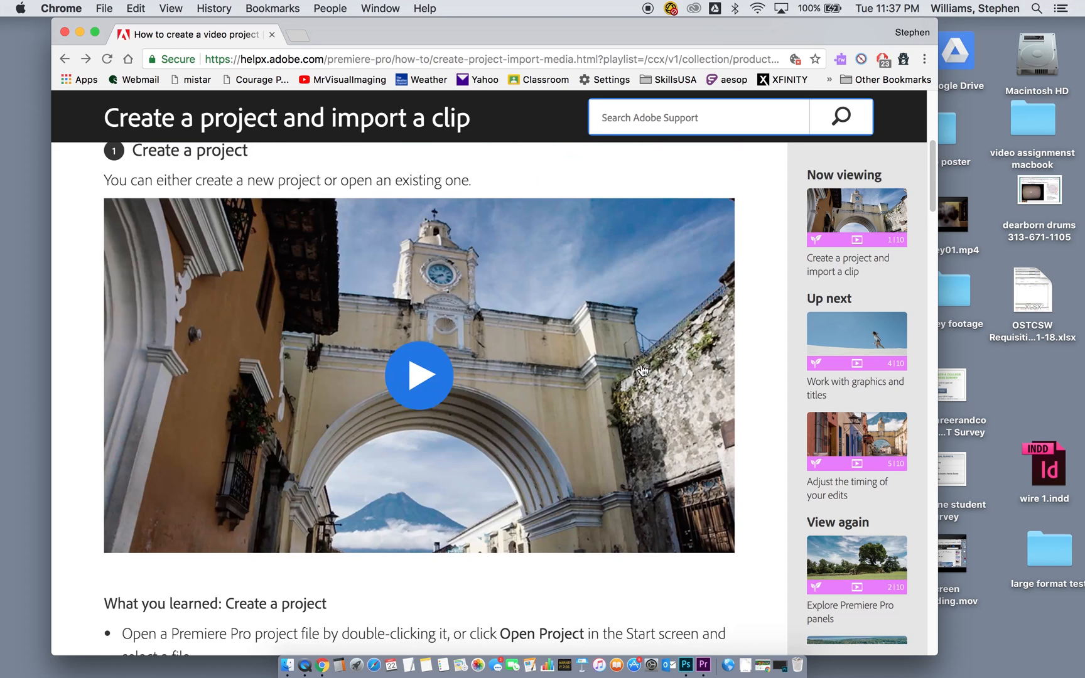
{"action": "scroll", "coordinate": [641, 364], "scroll_direction": "down", "scroll_amount": 15}
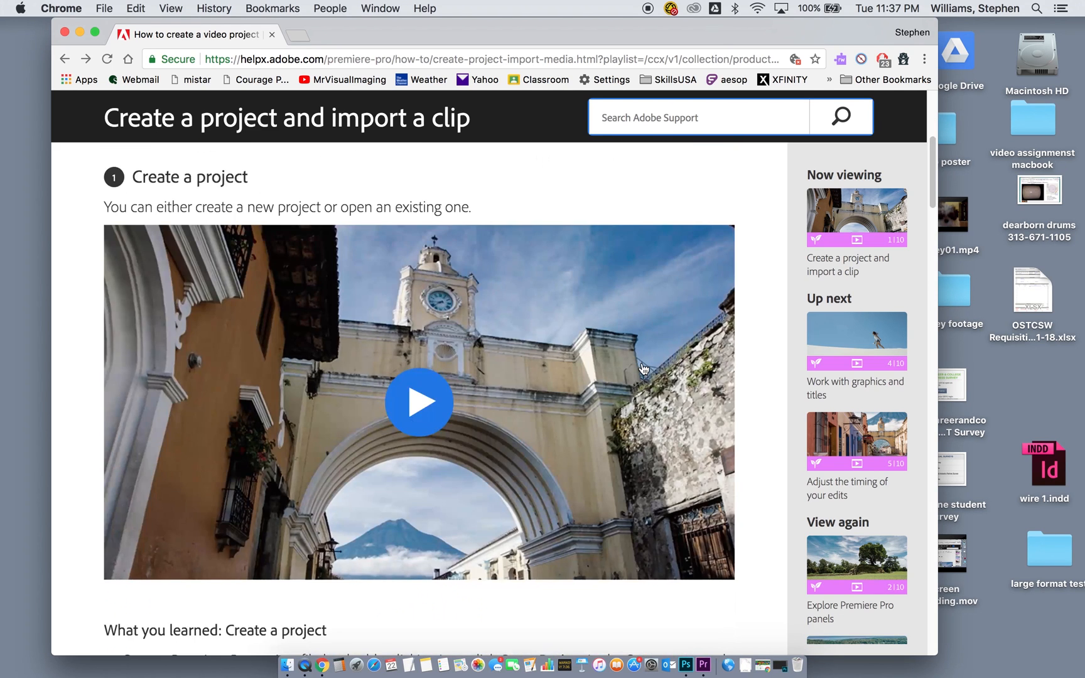
{"action": "scroll", "coordinate": [641, 362], "scroll_direction": "up", "scroll_amount": 2}
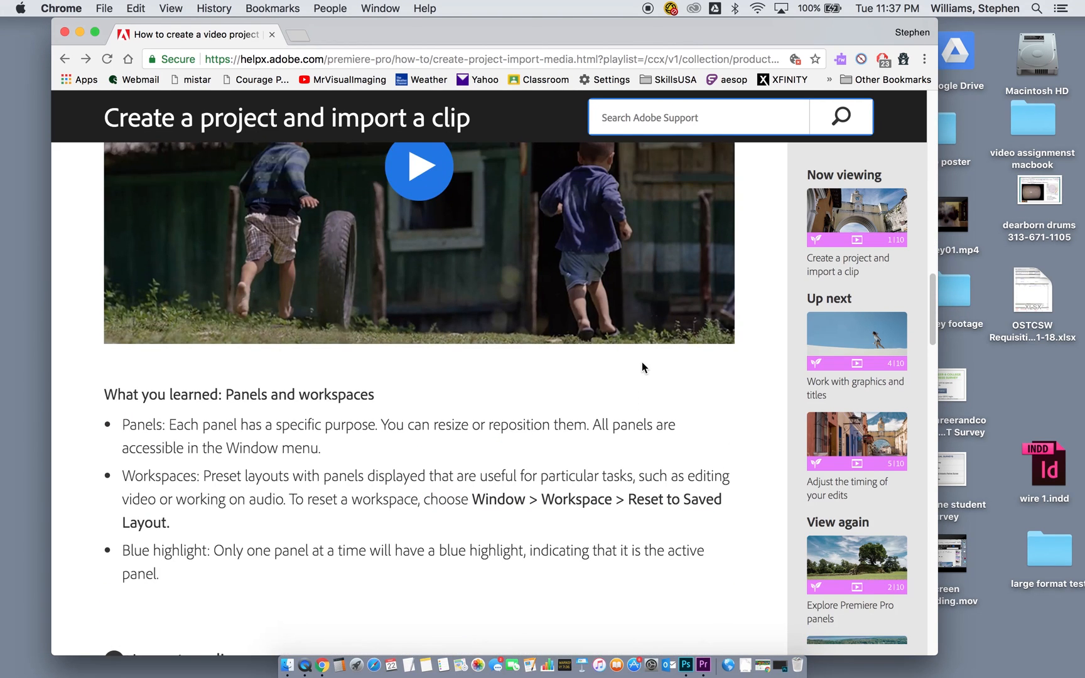
{"action": "scroll", "coordinate": [641, 361], "scroll_direction": "down", "scroll_amount": 13}
{"action": "scroll", "coordinate": [641, 362], "scroll_direction": "down", "scroll_amount": 10}
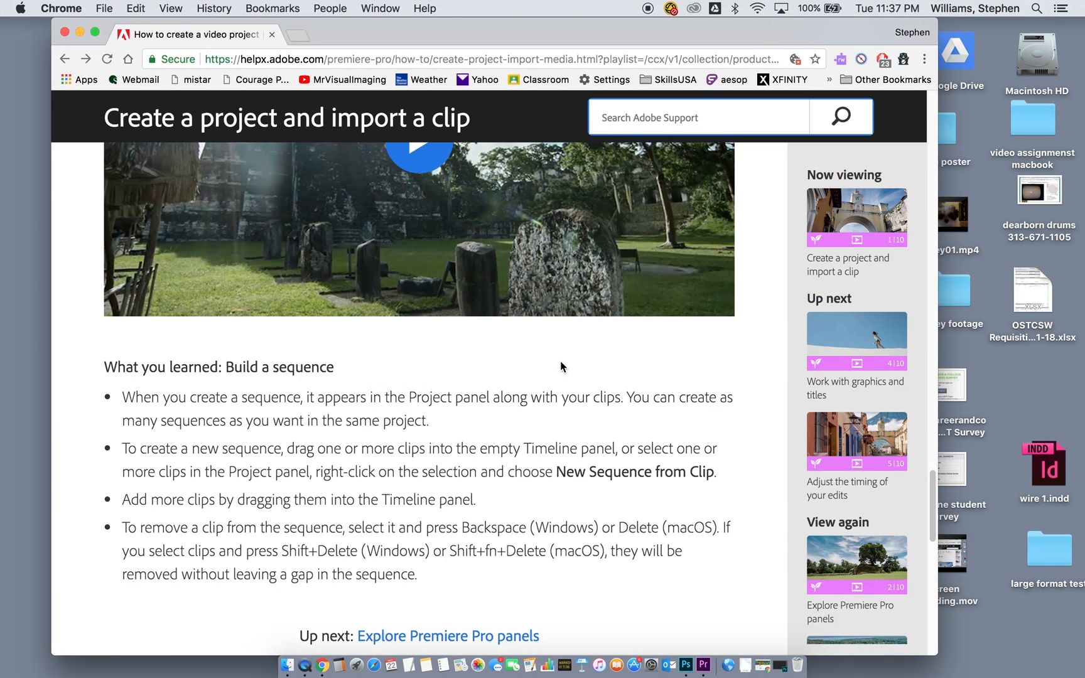
{"action": "scroll", "coordinate": [570, 361], "scroll_direction": "up", "scroll_amount": 20}
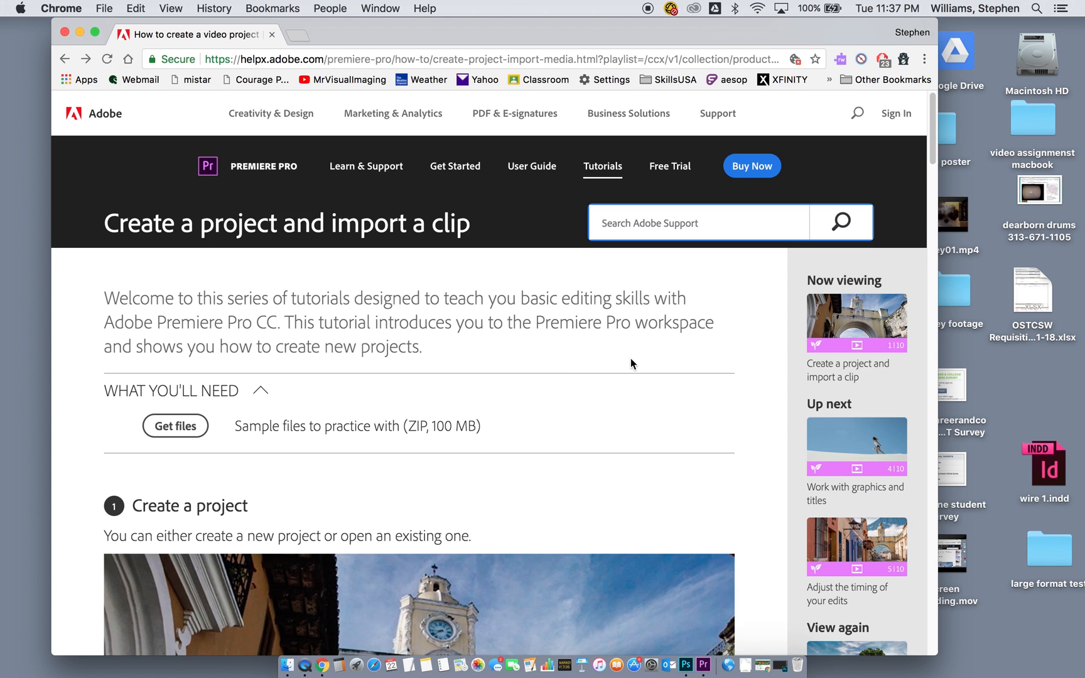
Step: Switch to Premiere Pro and start a new project named task1
{"action": "key", "text": "super+Tab"}
{"action": "key", "text": "super+Tab"}
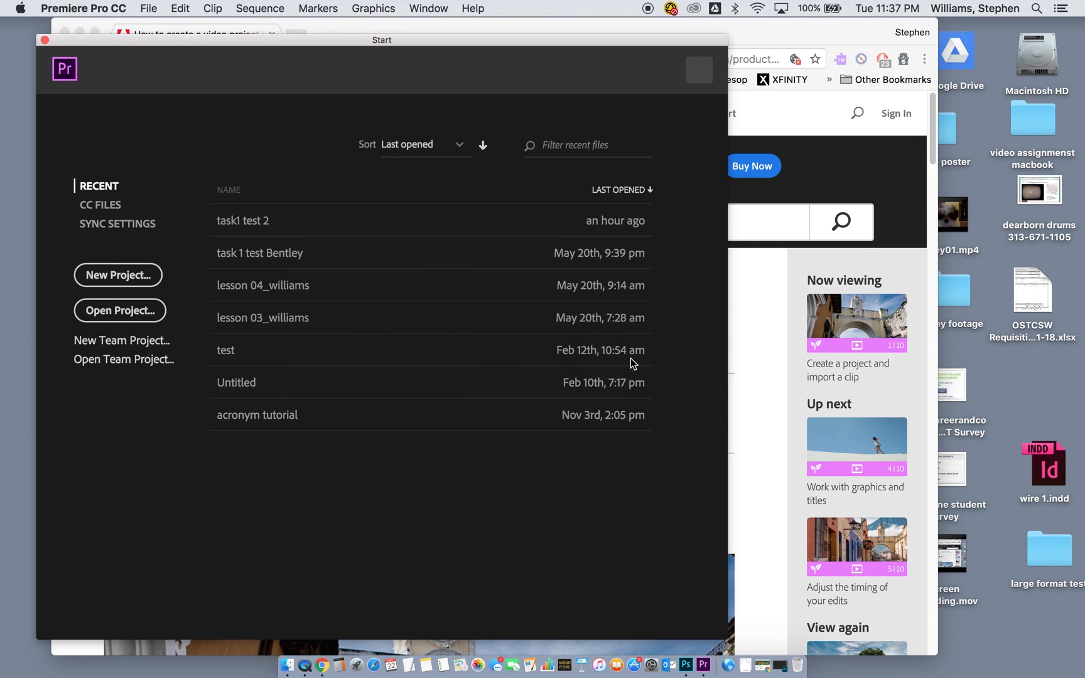
{"action": "left_click_drag", "start_coordinate": [356, 39], "coordinate": [381, 21]}
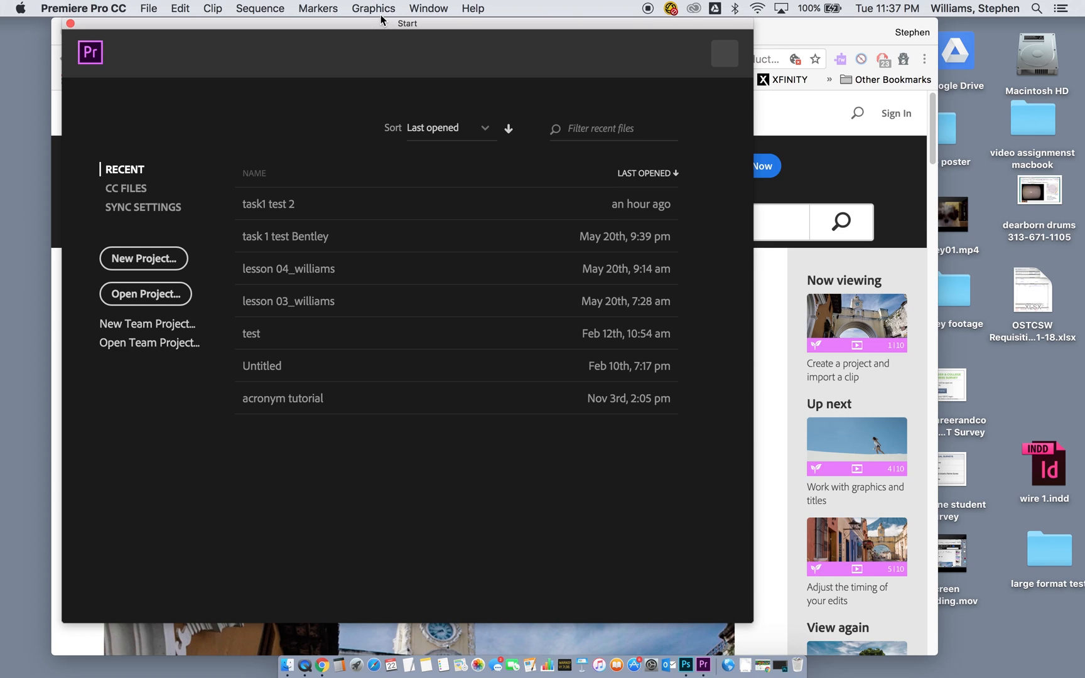
{"action": "left_click", "coordinate": [151, 258]}
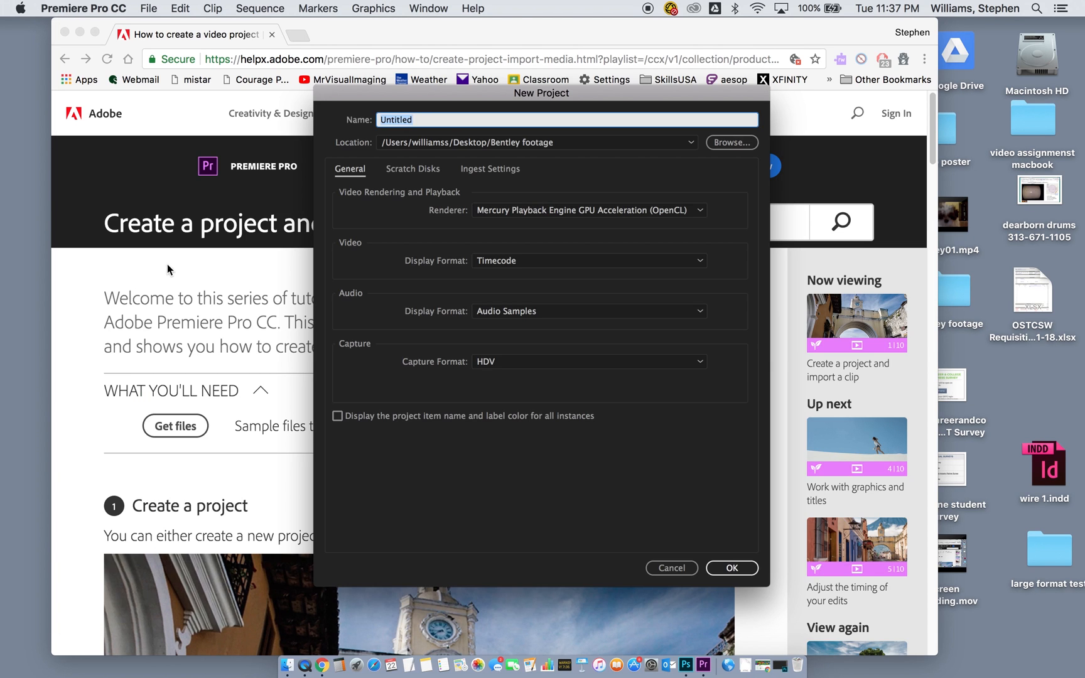
{"action": "type", "text": "tas"}
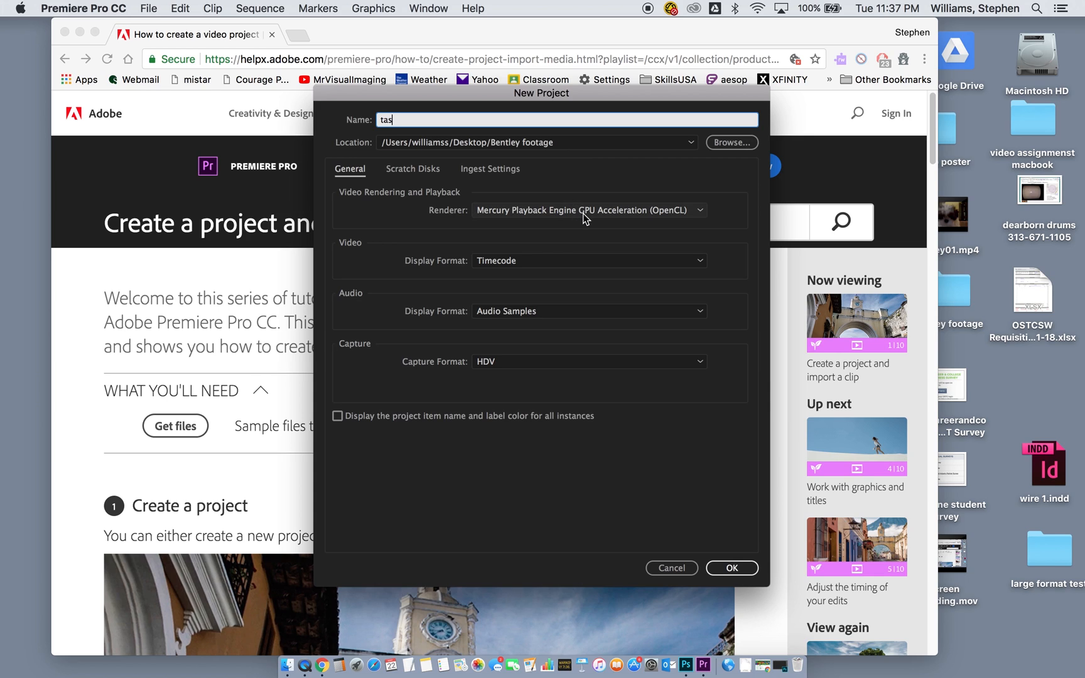
{"action": "type", "text": "1"}
{"action": "key", "text": "BackSpace"}
{"action": "type", "text": "k1"}
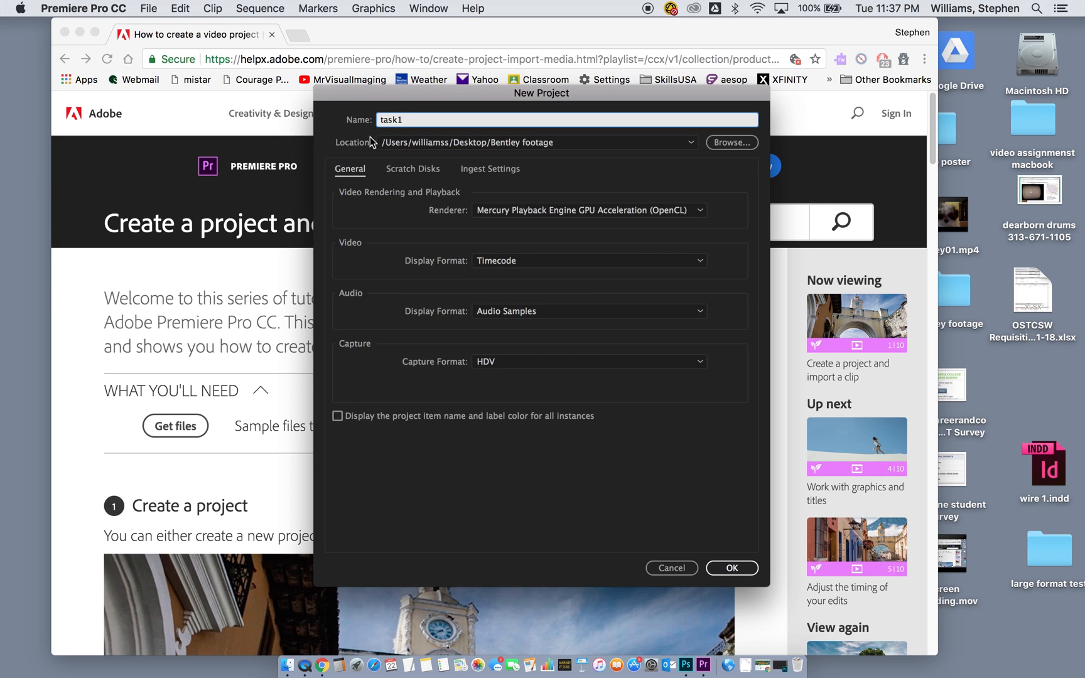
Step: Review the new project's capture format choices, scratch disk locations and ingest settings, keeping HDV as the capture format
{"action": "left_click", "coordinate": [642, 364]}
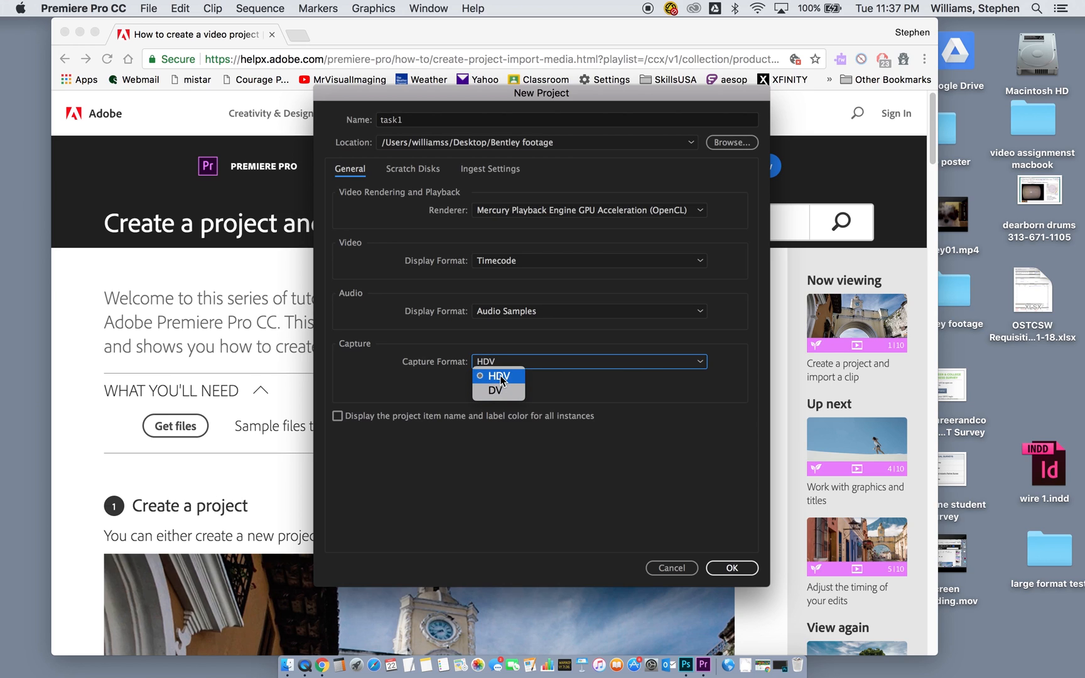
{"action": "left_click", "coordinate": [647, 367]}
{"action": "left_click", "coordinate": [418, 169]}
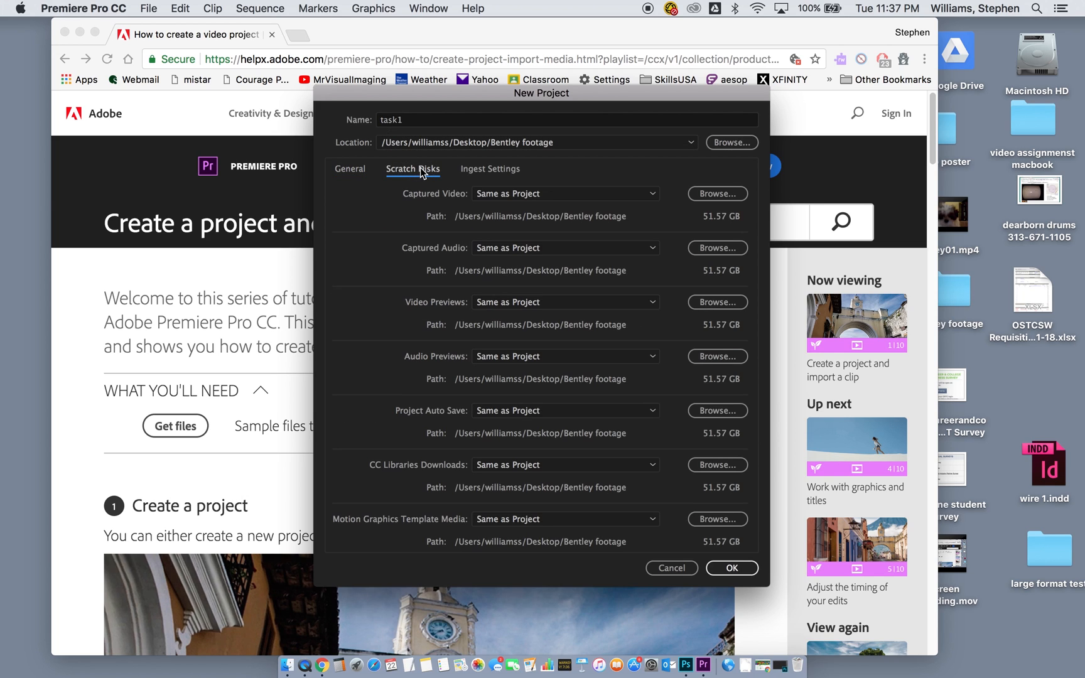
{"action": "left_click", "coordinate": [503, 169]}
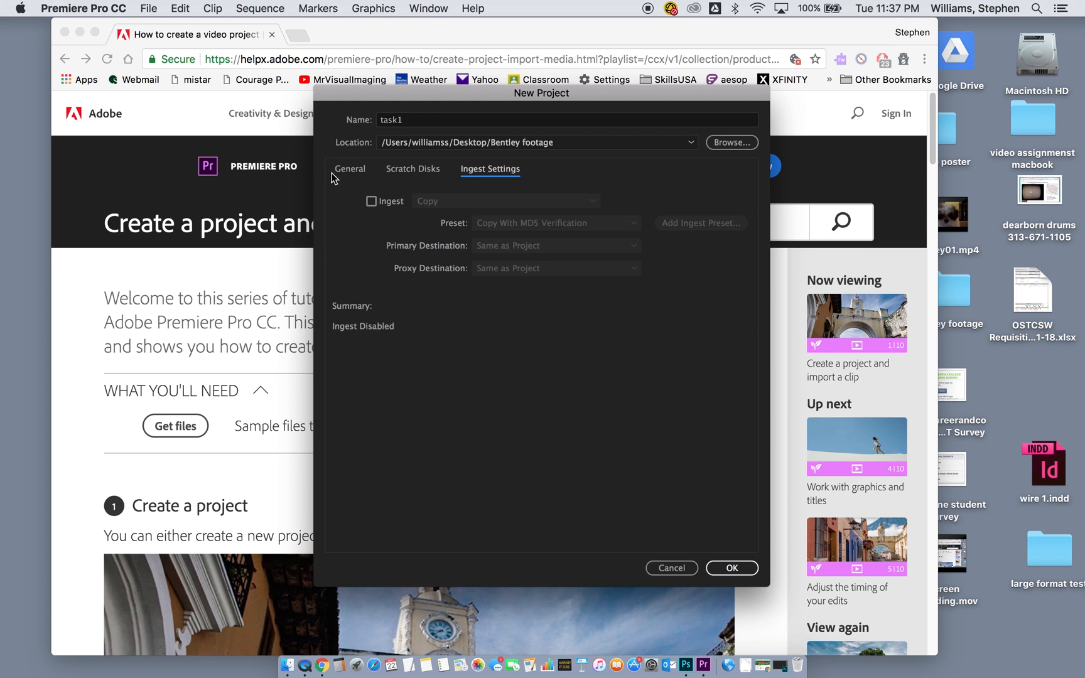
{"action": "left_click", "coordinate": [353, 173]}
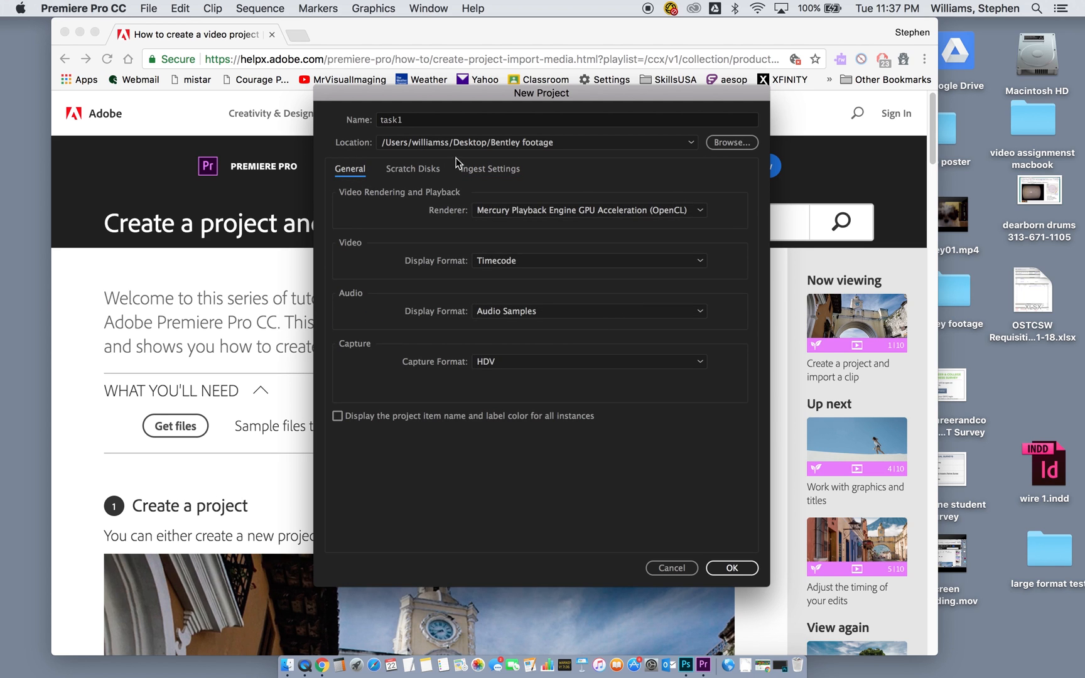
Step: Choose the Bentley footage folder on the Desktop as the project location and create the project
{"action": "left_click", "coordinate": [716, 143]}
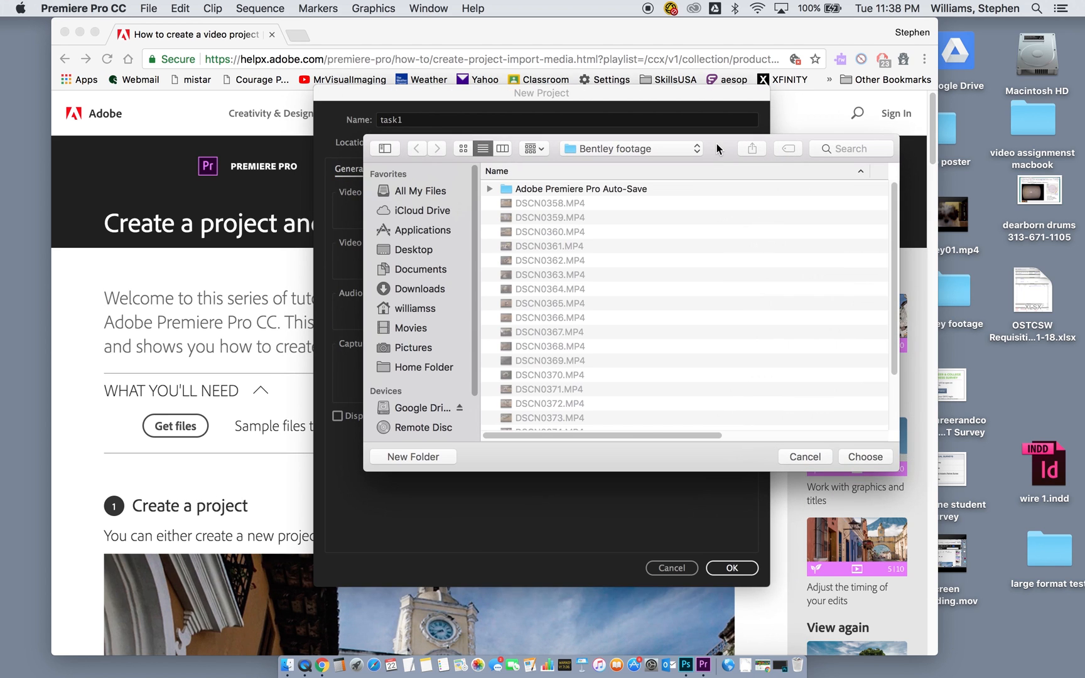
{"action": "left_click", "coordinate": [676, 148]}
{"action": "left_click", "coordinate": [617, 165]}
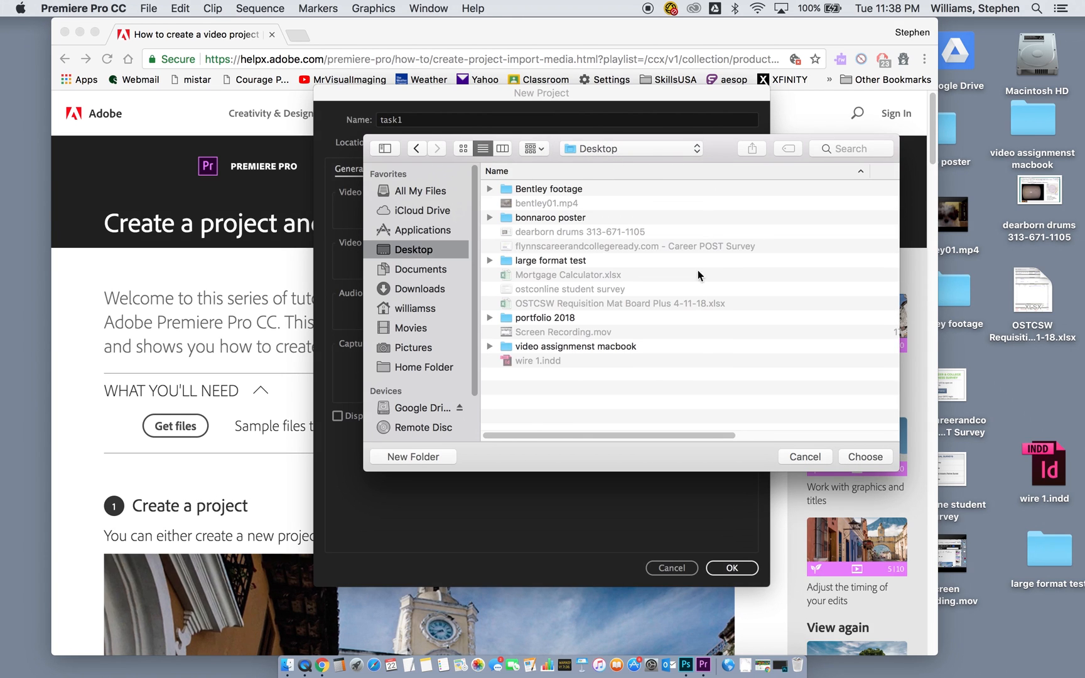
{"action": "double_click", "coordinate": [511, 189]}
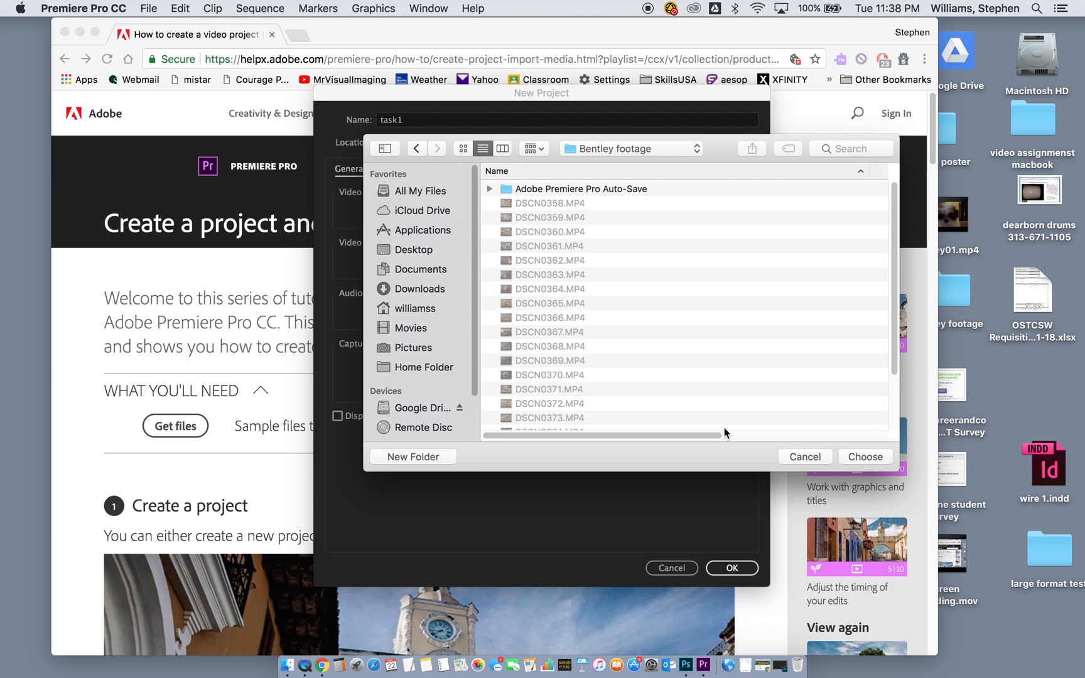
{"action": "left_click", "coordinate": [869, 459]}
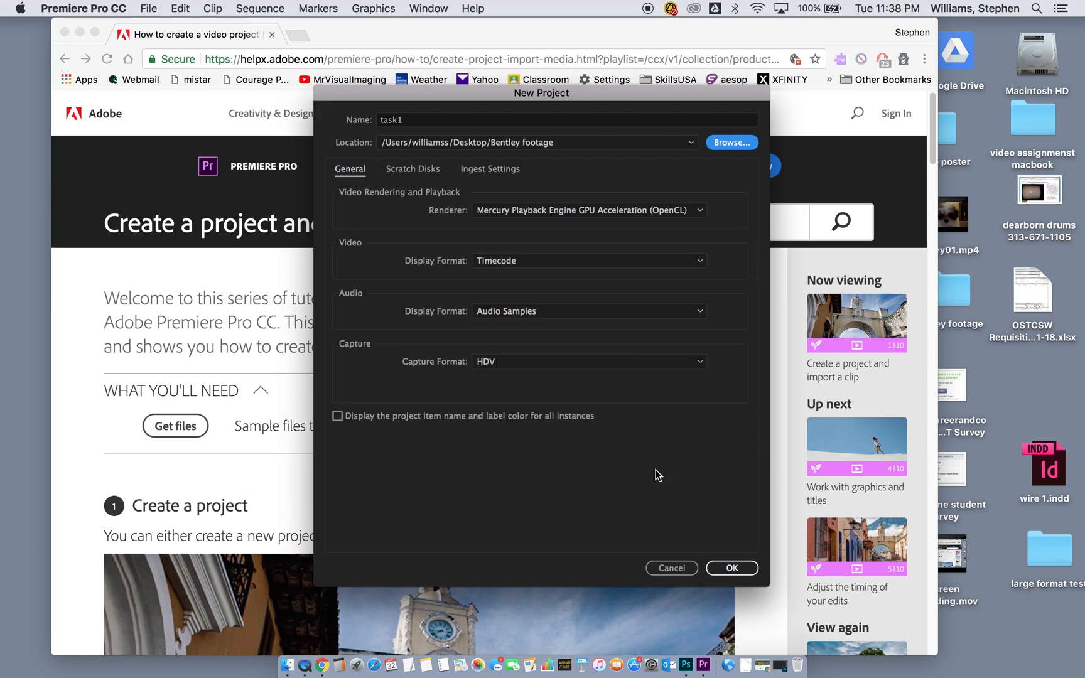
{"action": "left_click", "coordinate": [732, 568]}
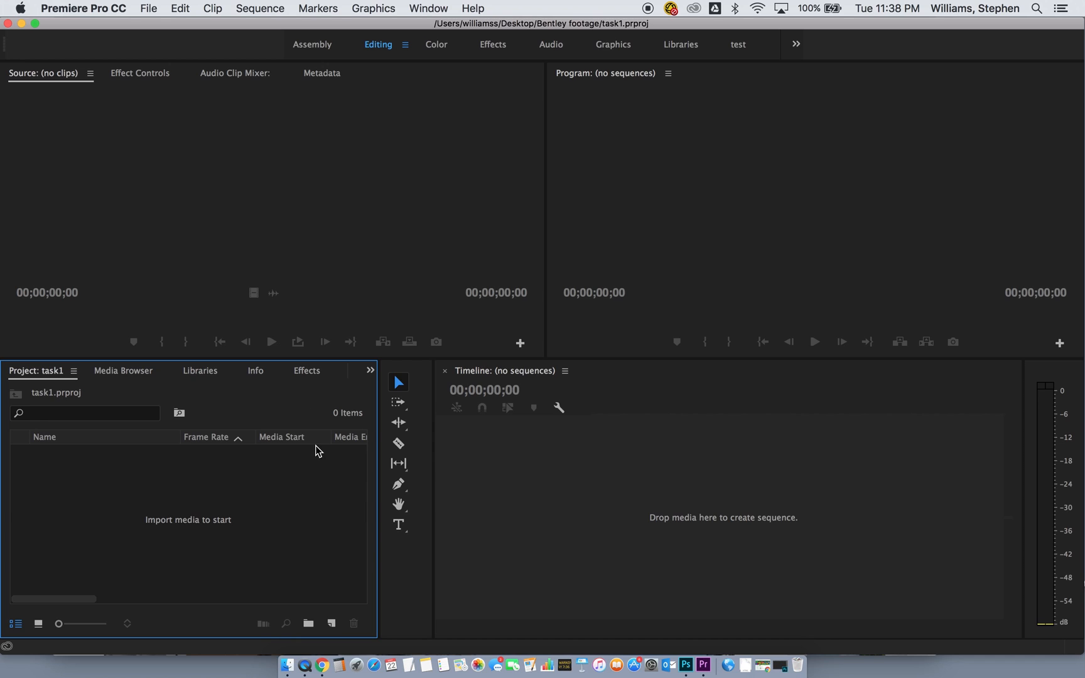
Step: Activate the source, program, timeline and tools areas one after another to survey the workspace
{"action": "left_click", "coordinate": [359, 186]}
{"action": "left_click", "coordinate": [739, 191]}
{"action": "left_click", "coordinate": [716, 412]}
{"action": "left_click", "coordinate": [422, 550]}
{"action": "left_click", "coordinate": [491, 212]}
{"action": "left_click", "coordinate": [735, 220]}
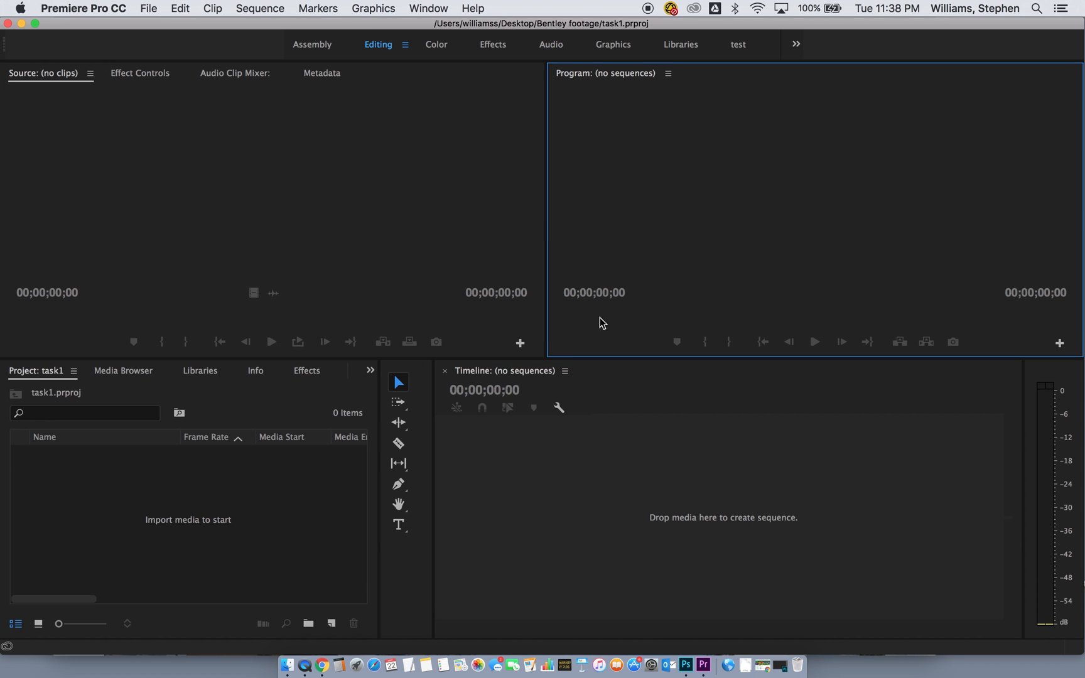
Step: Try out resizing the source, program, project and timeline panels by shifting the borders between them
{"action": "left_click_drag", "start_coordinate": [525, 360], "coordinate": [322, 135]}
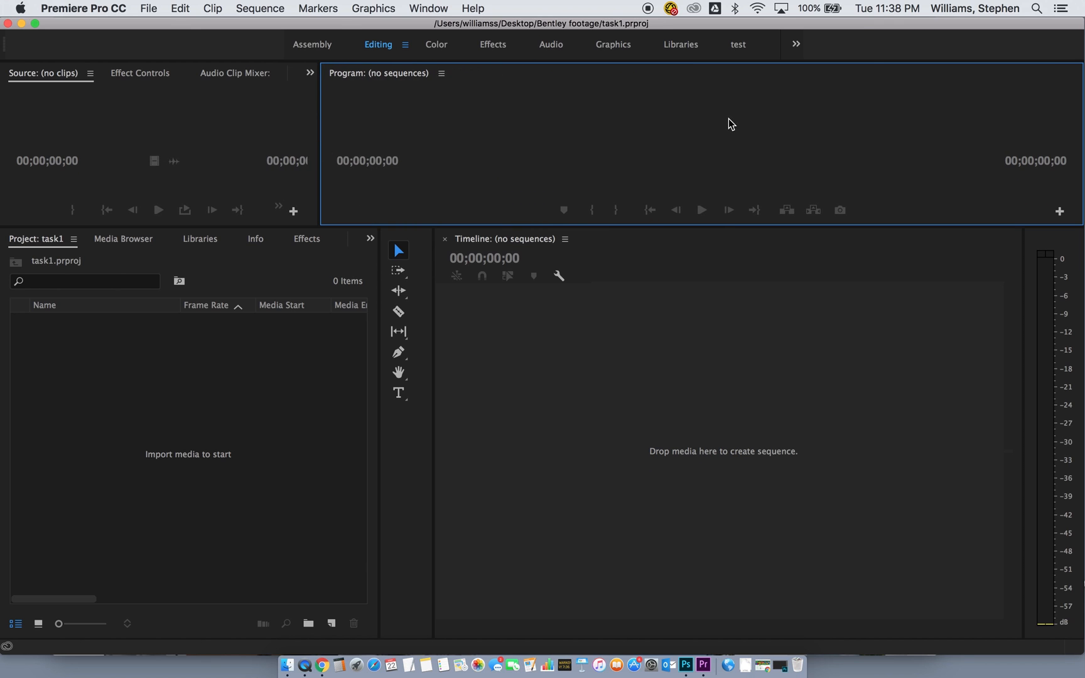
{"action": "left_click", "coordinate": [649, 334]}
{"action": "left_click_drag", "start_coordinate": [667, 230], "coordinate": [686, 431]}
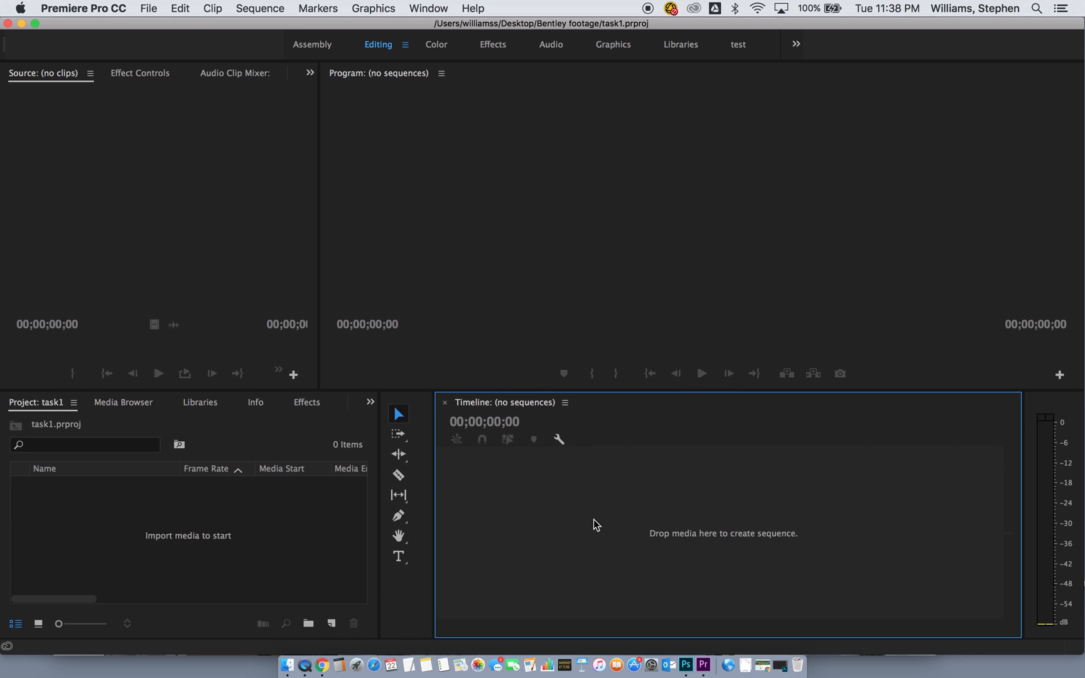
{"action": "left_click_drag", "start_coordinate": [731, 389], "coordinate": [733, 198]}
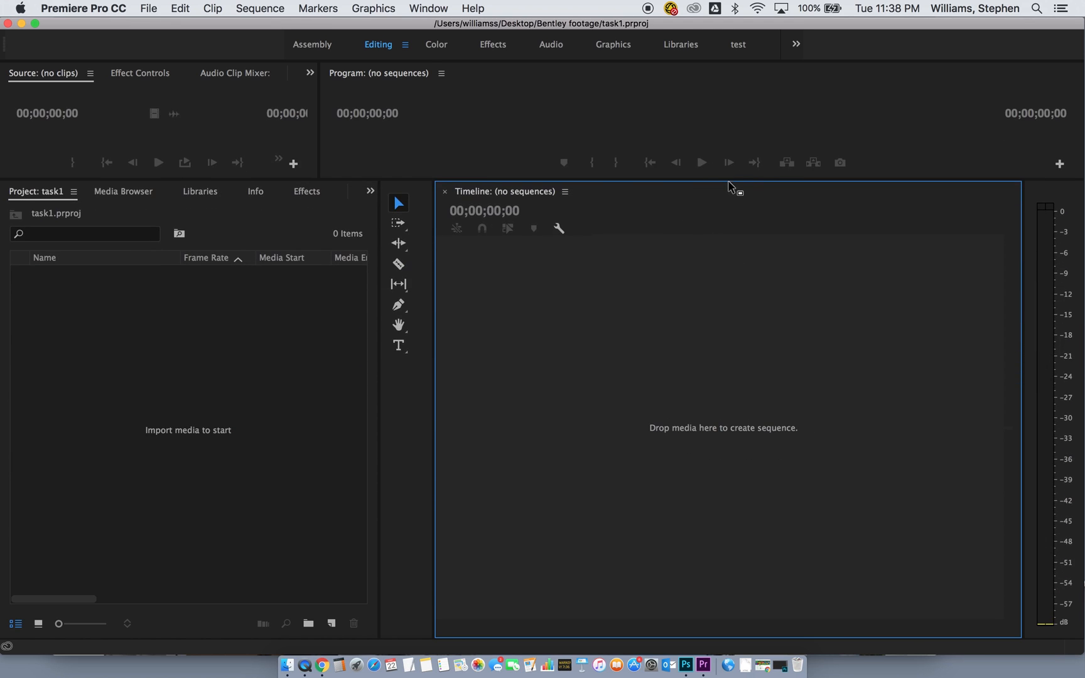
{"action": "left_click_drag", "start_coordinate": [729, 180], "coordinate": [774, 365]}
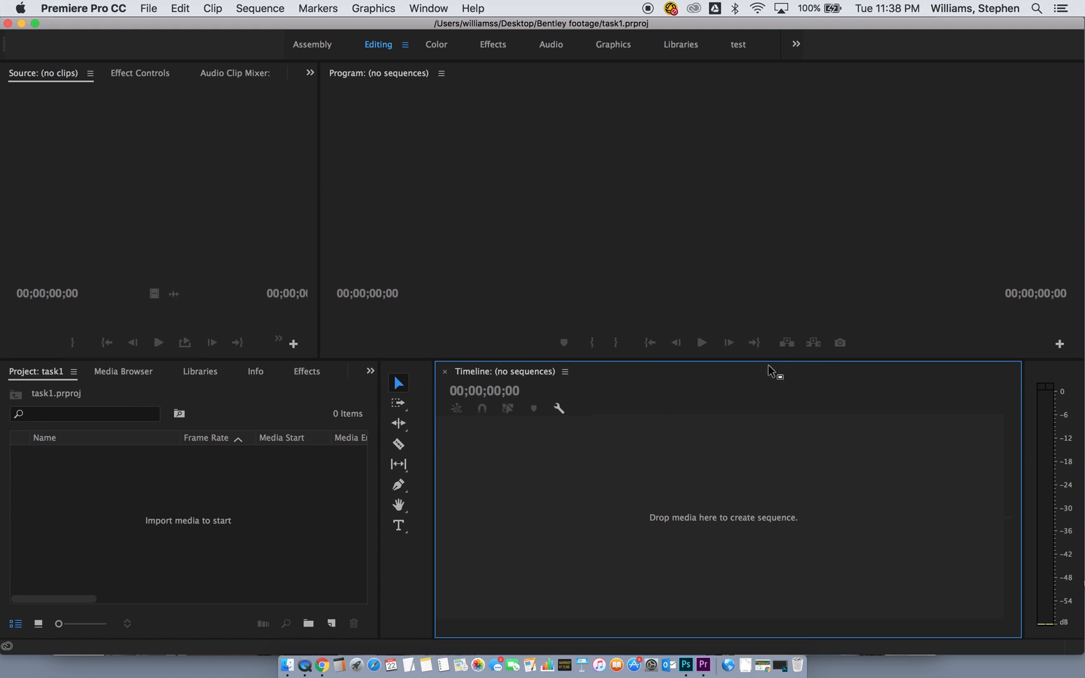
{"action": "left_click", "coordinate": [103, 467]}
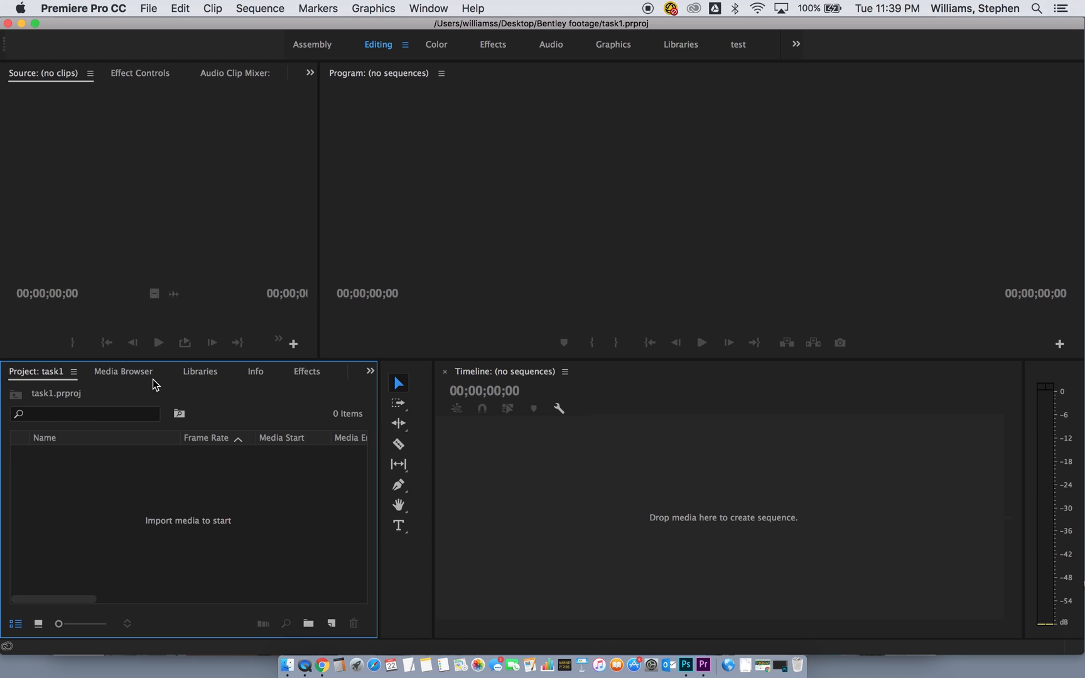
{"action": "left_click", "coordinate": [109, 186]}
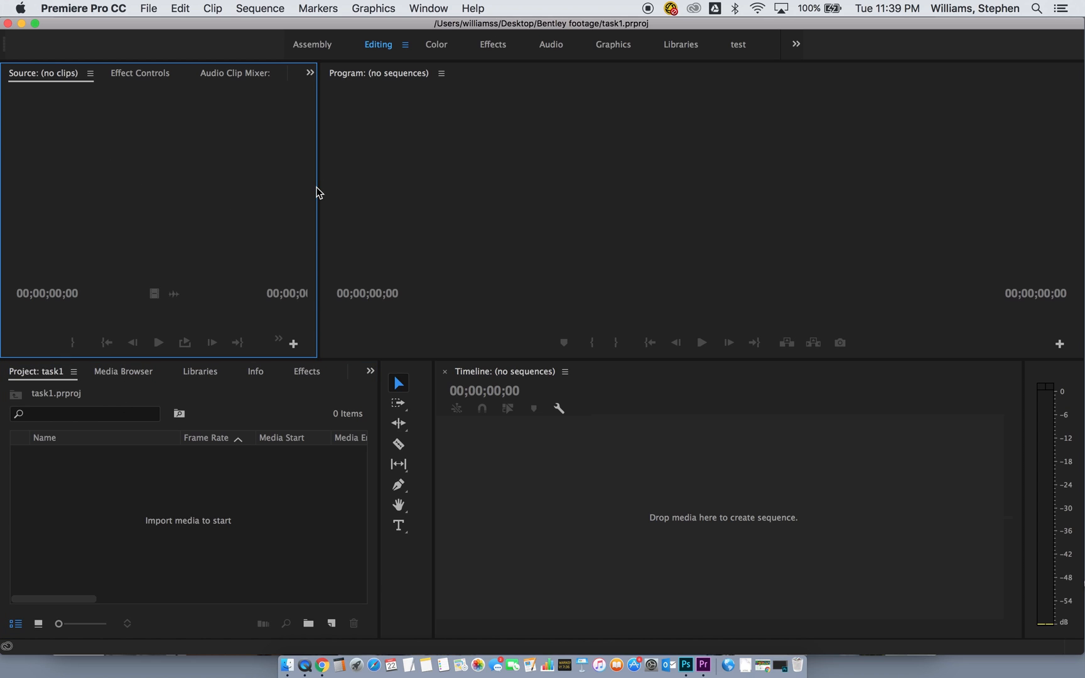
{"action": "left_click_drag", "start_coordinate": [318, 187], "coordinate": [493, 178]}
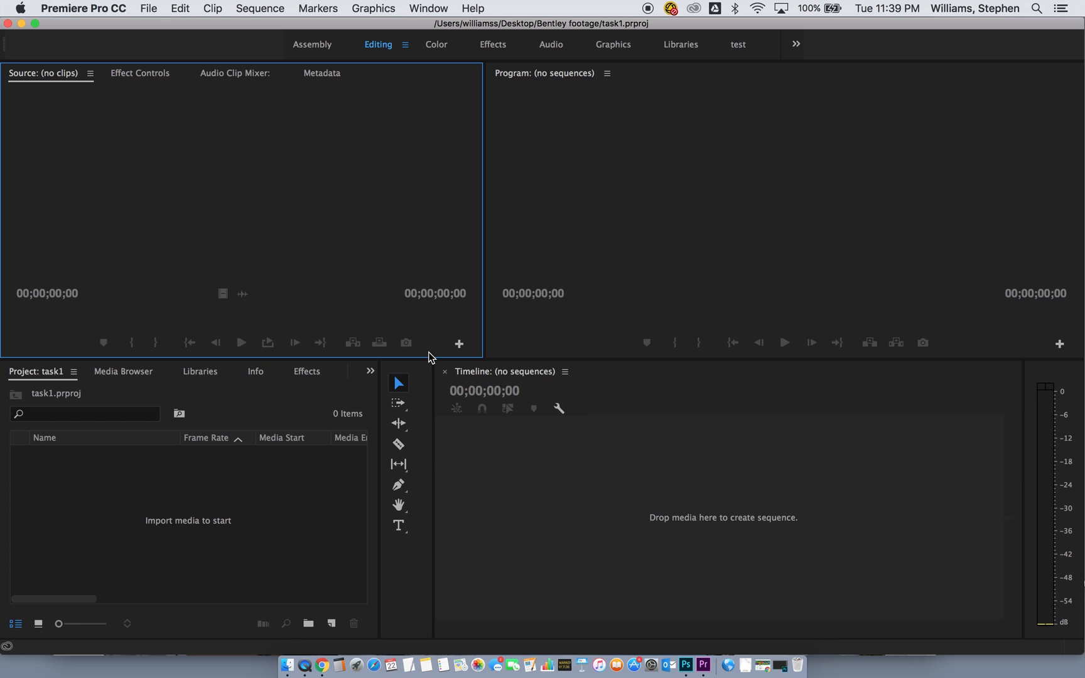
{"action": "left_click_drag", "start_coordinate": [427, 356], "coordinate": [397, 76]}
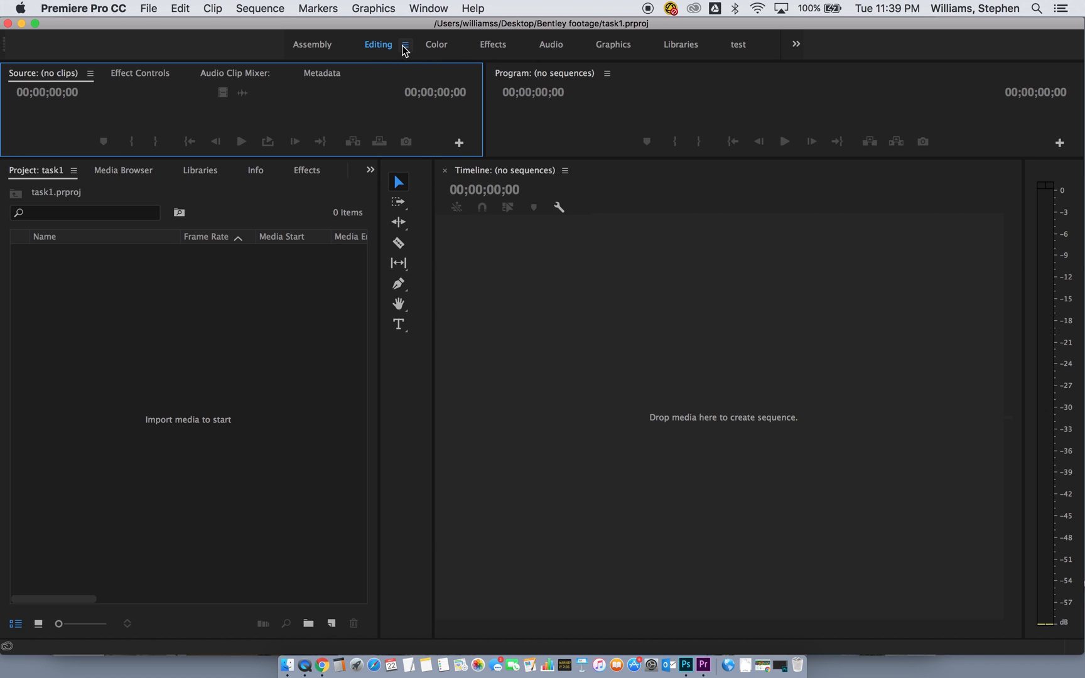
Step: Reset the Editing workspace to its saved layout
{"action": "left_click", "coordinate": [404, 45]}
{"action": "left_click", "coordinate": [436, 60]}
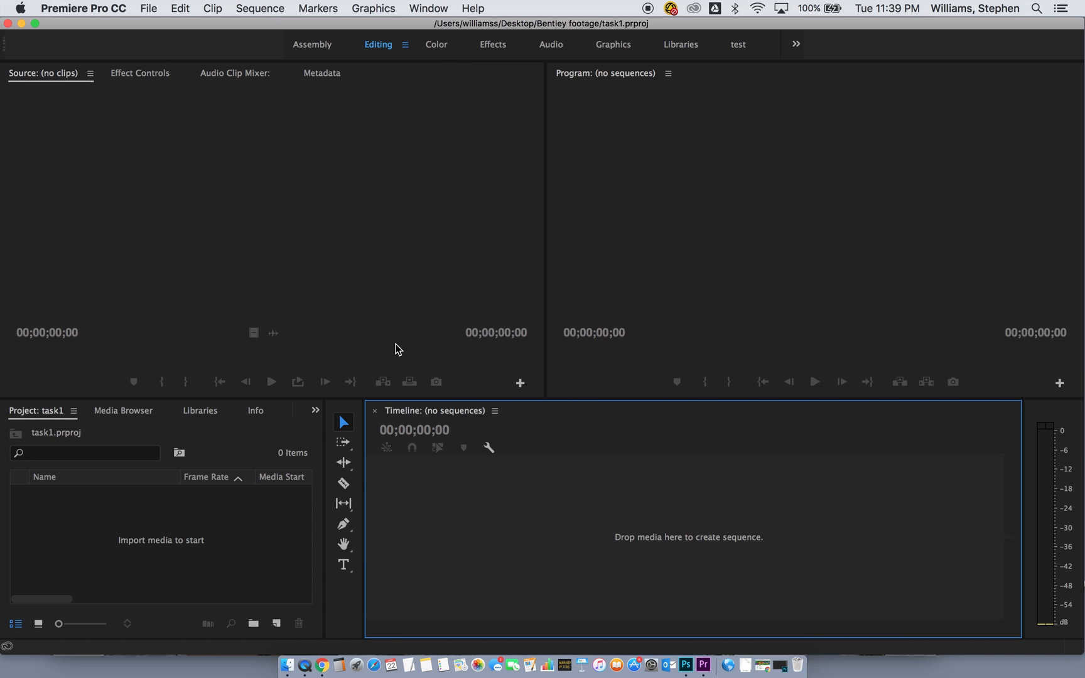
Step: Browse in the Media Browser from Macintosh HD through the user's home folder and Desktop into the Bentley footage folder
{"action": "left_click", "coordinate": [201, 555]}
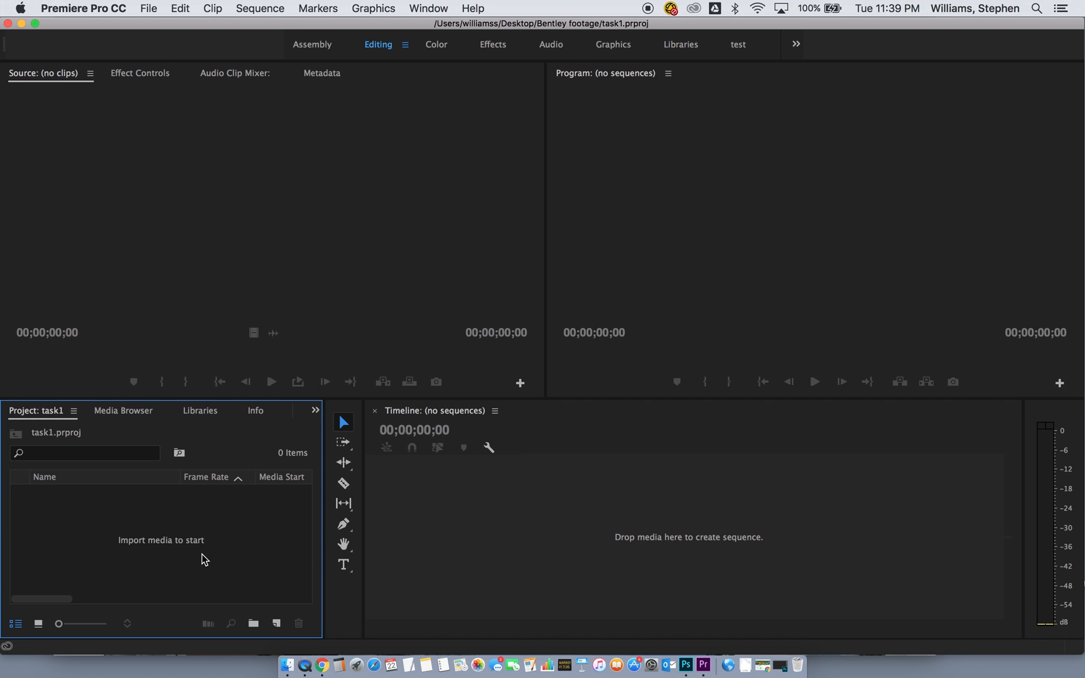
{"action": "left_click", "coordinate": [119, 412]}
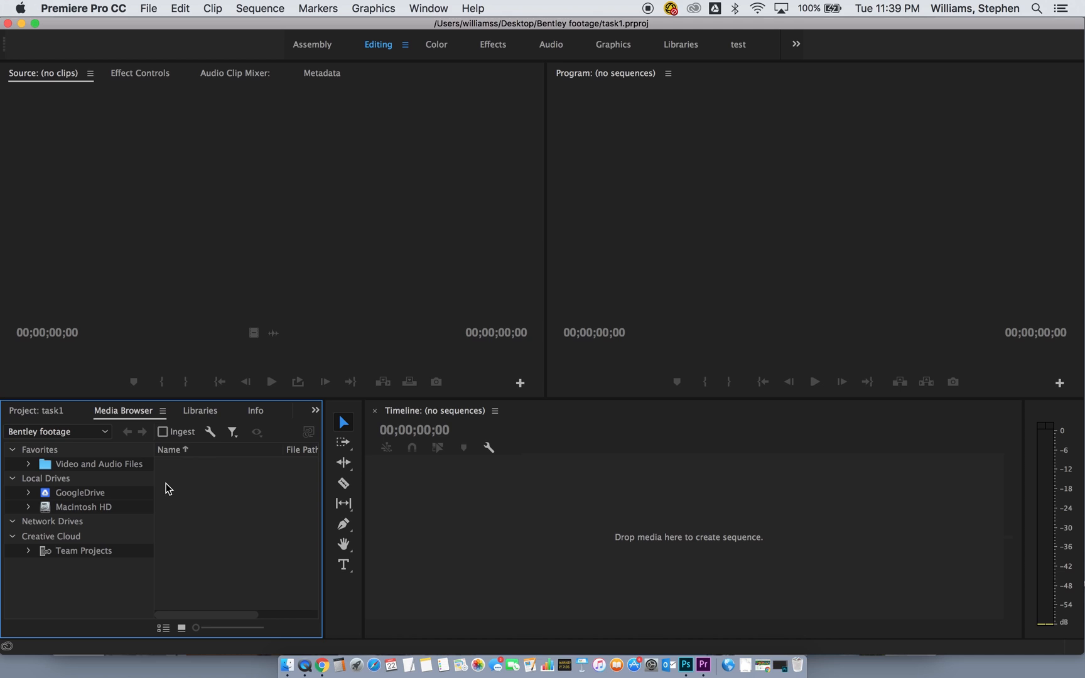
{"action": "left_click", "coordinate": [46, 509]}
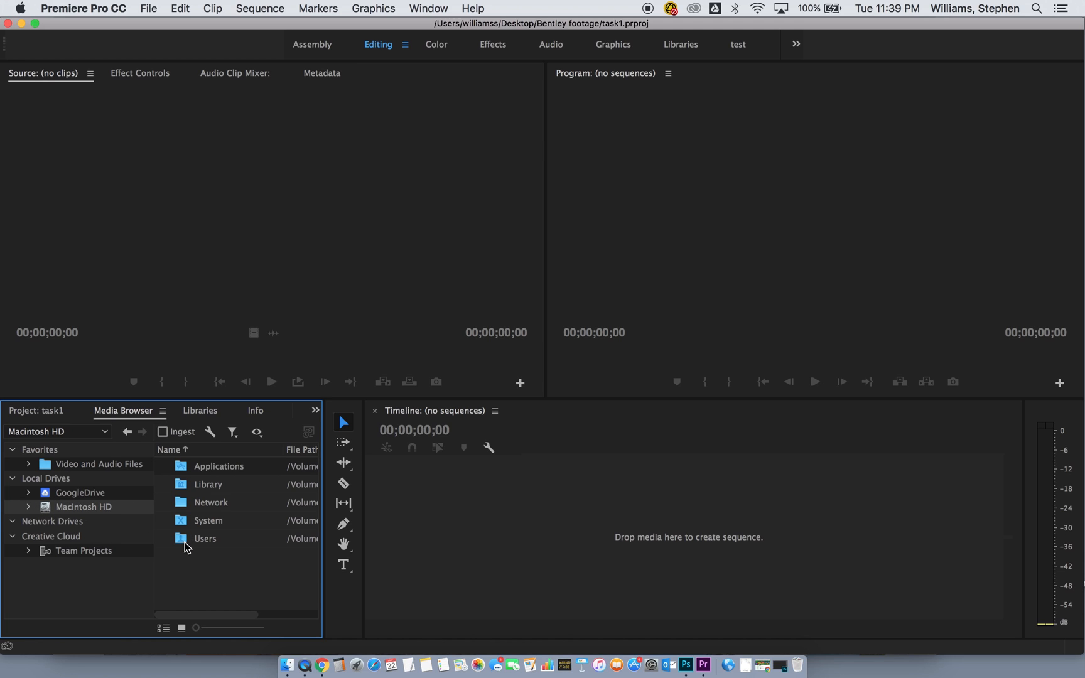
{"action": "double_click", "coordinate": [184, 543]}
{"action": "double_click", "coordinate": [180, 542]}
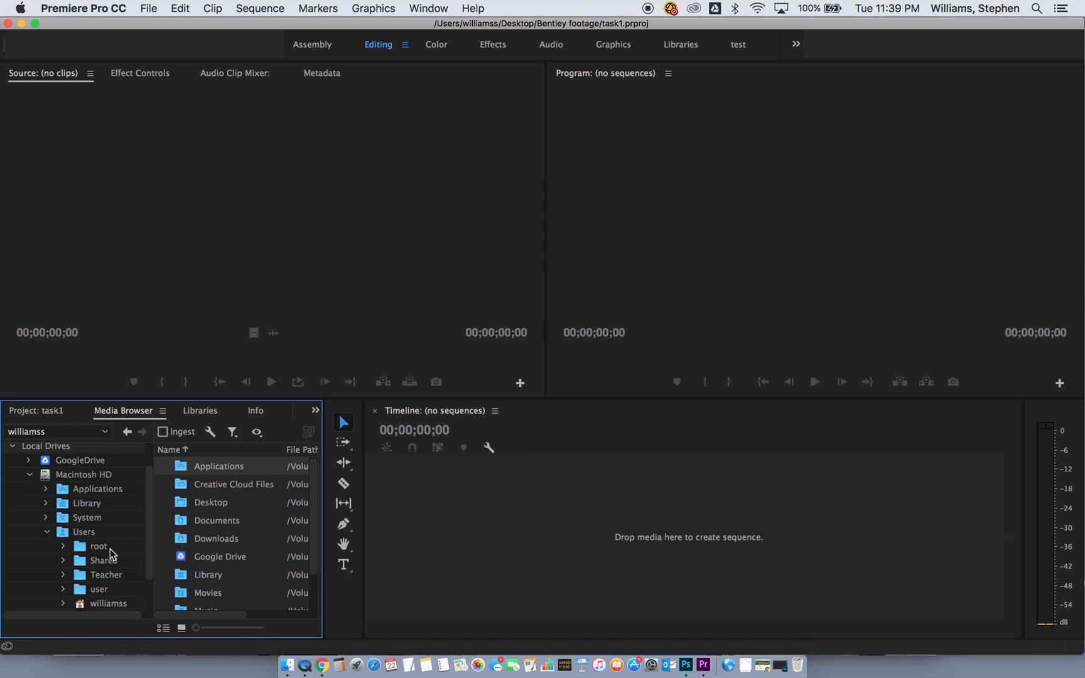
{"action": "double_click", "coordinate": [182, 504]}
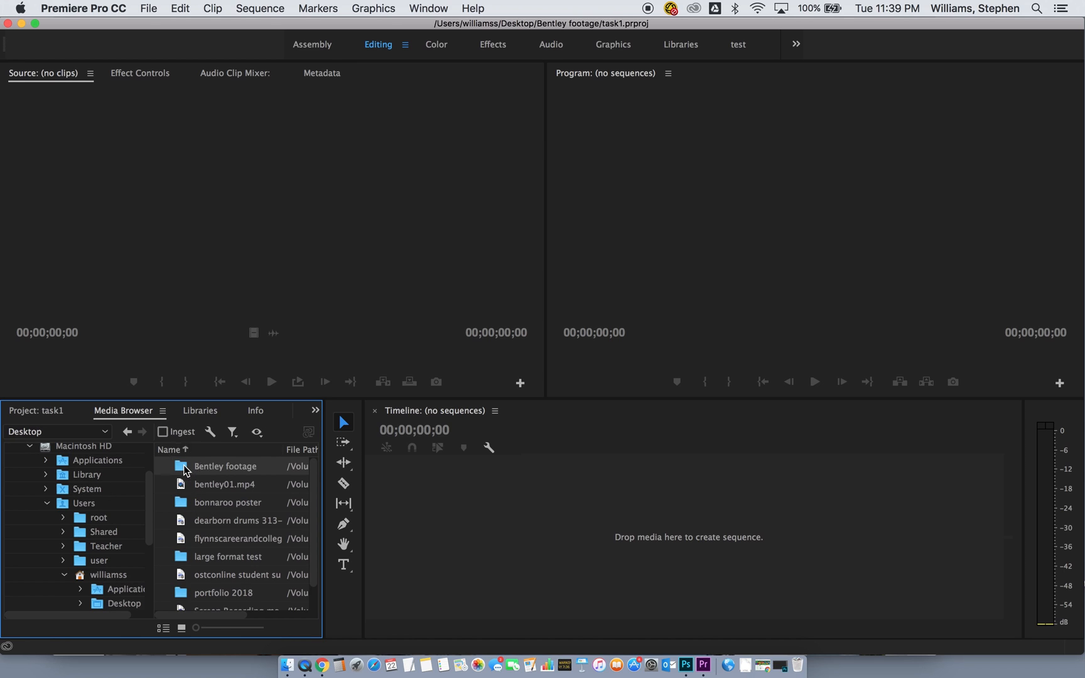
{"action": "double_click", "coordinate": [186, 470]}
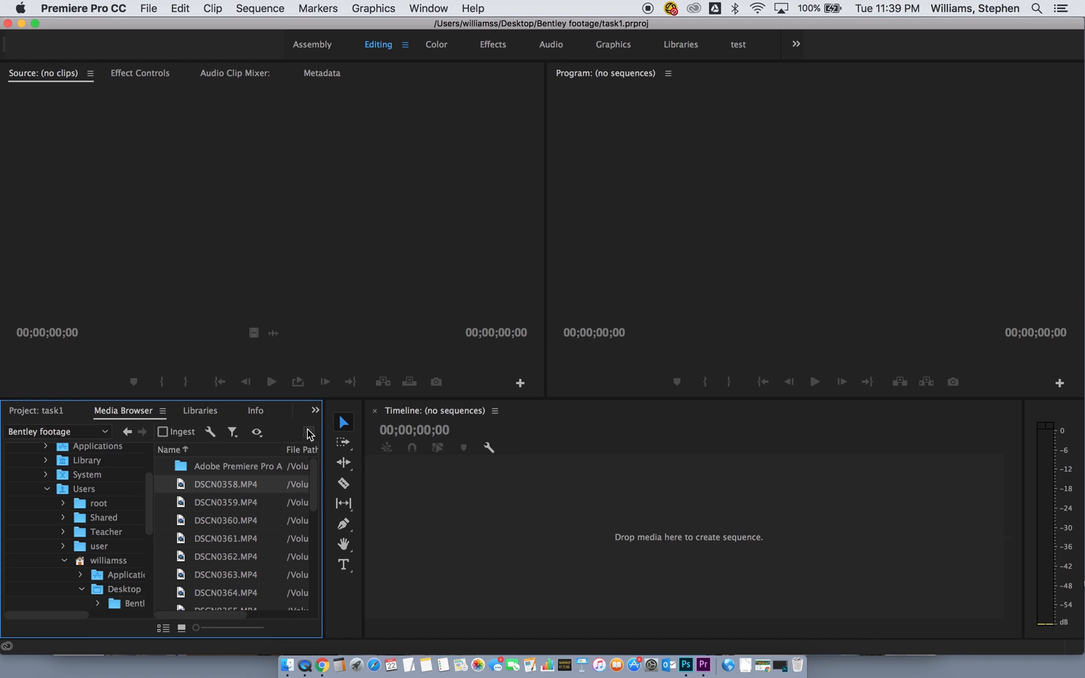
{"action": "left_click_drag", "start_coordinate": [314, 479], "coordinate": [314, 472]}
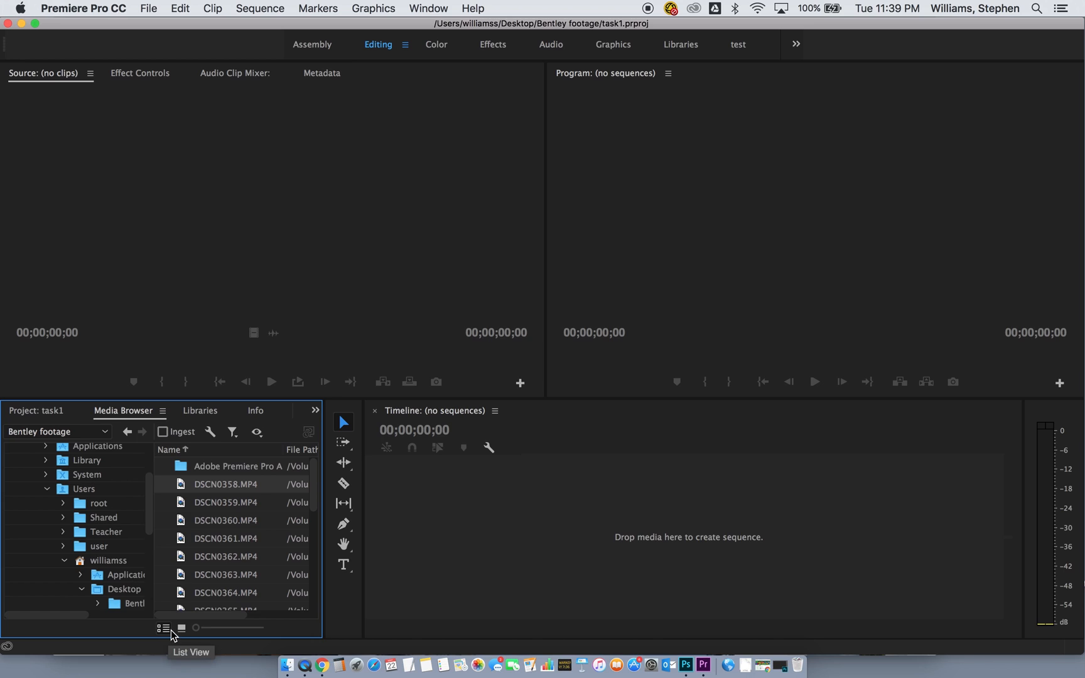
Step: Preview the Bentley footage as thumbnails in a maximized Media Browser, and return to list view and normal panel size
{"action": "left_click", "coordinate": [181, 627]}
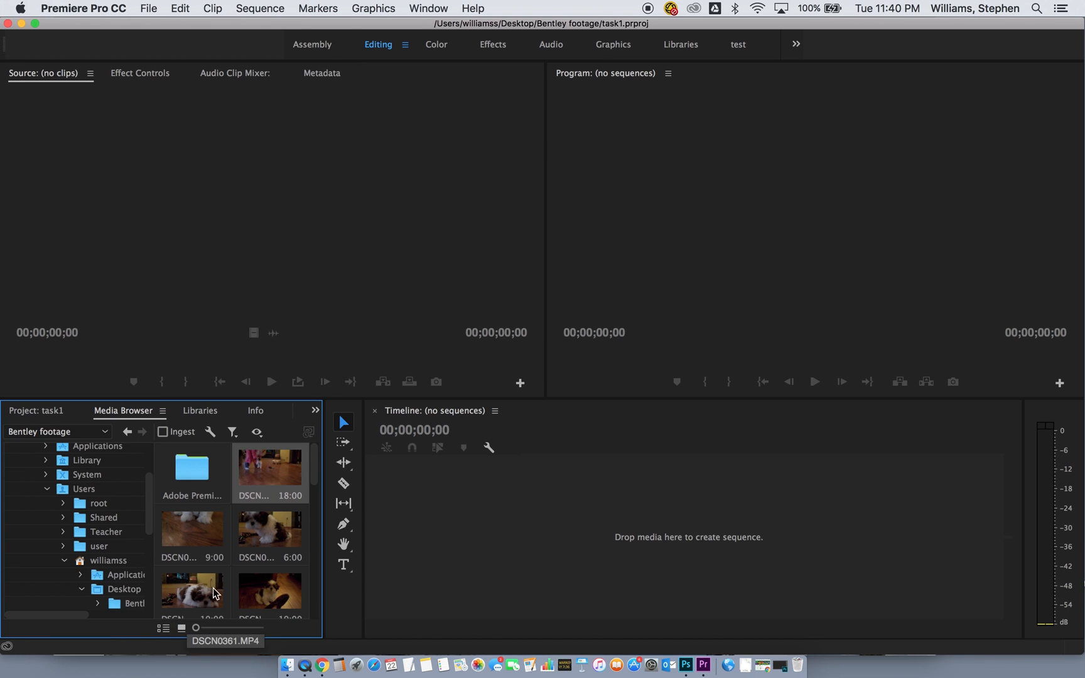
{"action": "left_click_drag", "start_coordinate": [156, 550], "coordinate": [111, 548]}
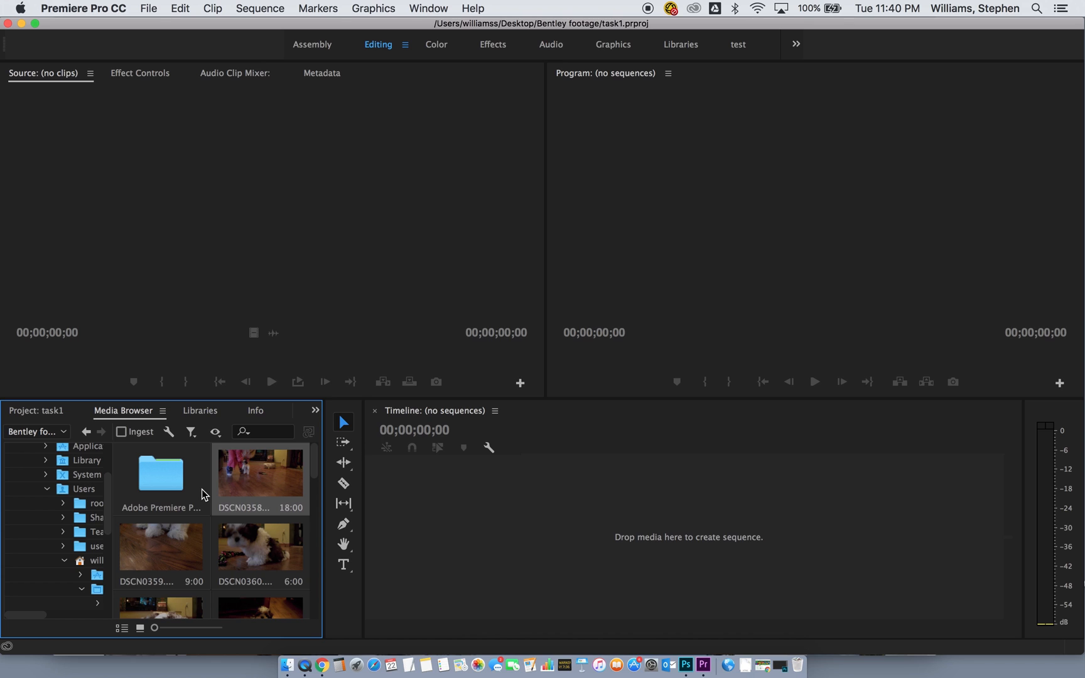
{"action": "key", "text": "grave"}
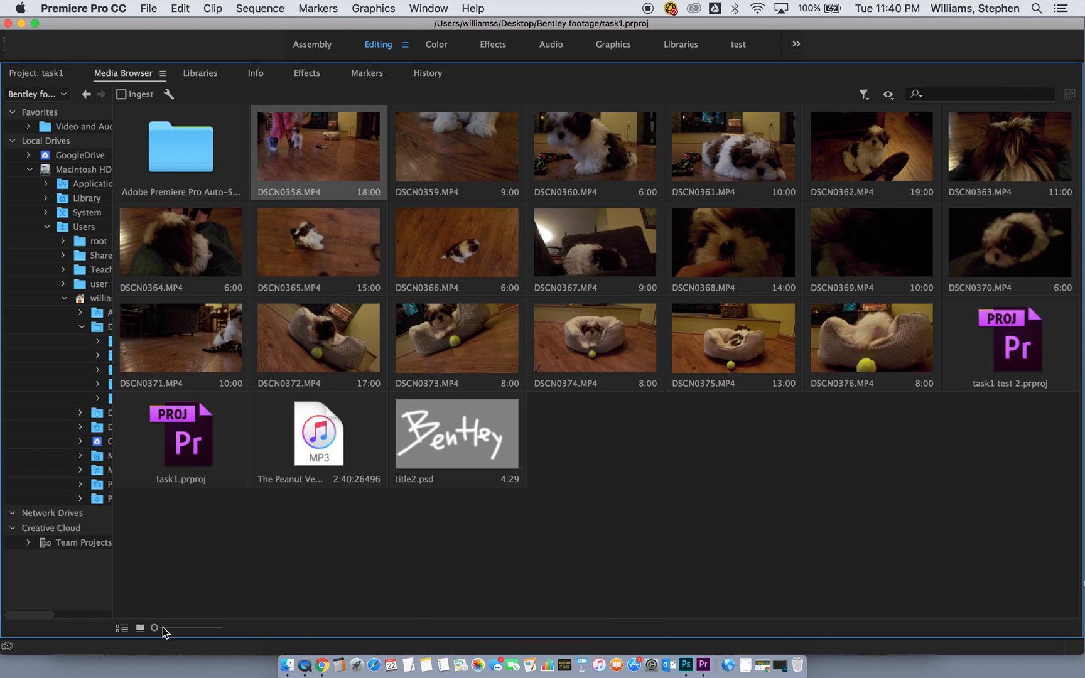
{"action": "mouse_move", "coordinate": [154, 628]}
{"action": "left_mouse_down"}
{"action": "mouse_move", "coordinate": [217, 629]}
{"action": "mouse_move", "coordinate": [150, 626]}
{"action": "left_mouse_up"}
{"action": "left_click", "coordinate": [121, 628]}
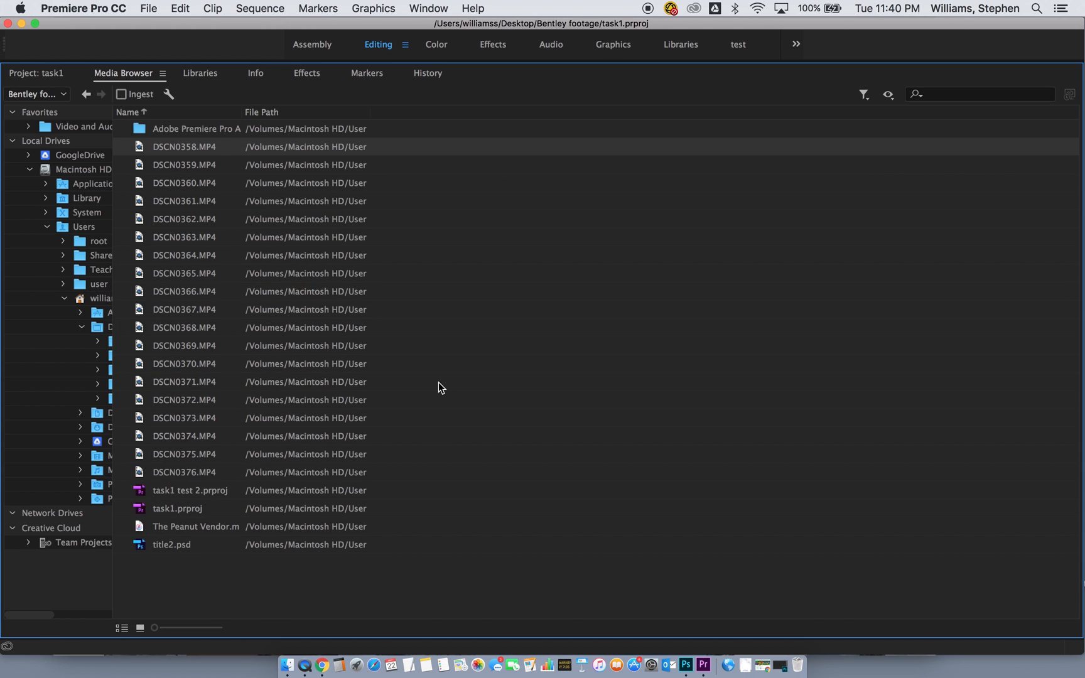
{"action": "key", "text": "grave"}
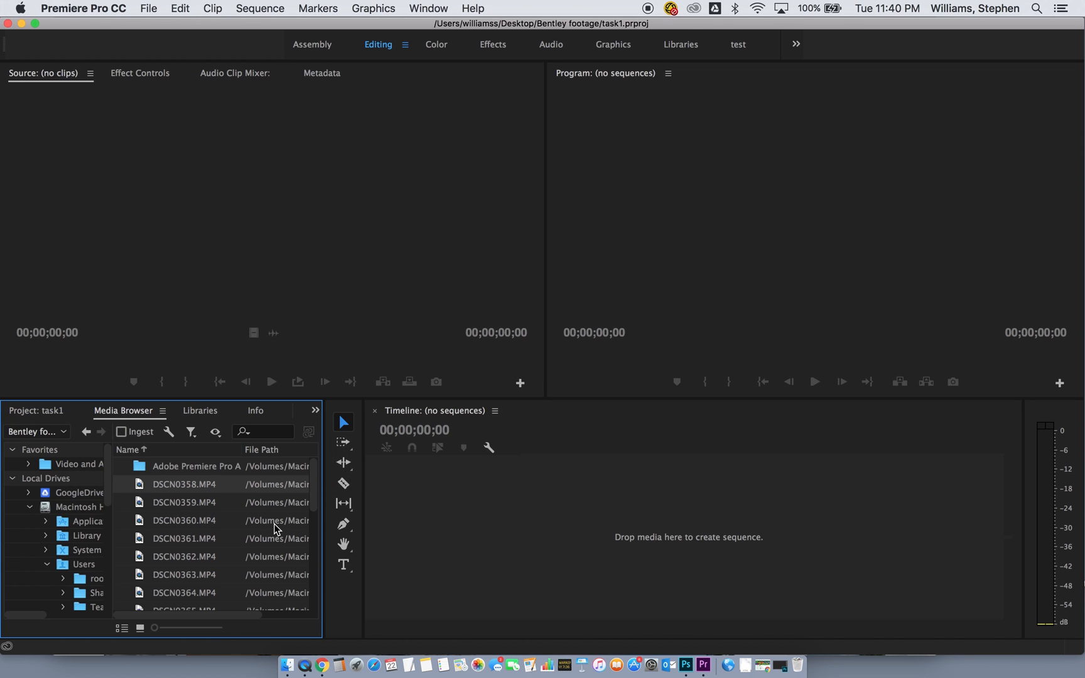
Step: Import all clips from DSCN0358.MP4 through DSCN0376.MP4 into the project
{"action": "scroll", "coordinate": [275, 528], "scroll_direction": "down", "scroll_amount": 10}
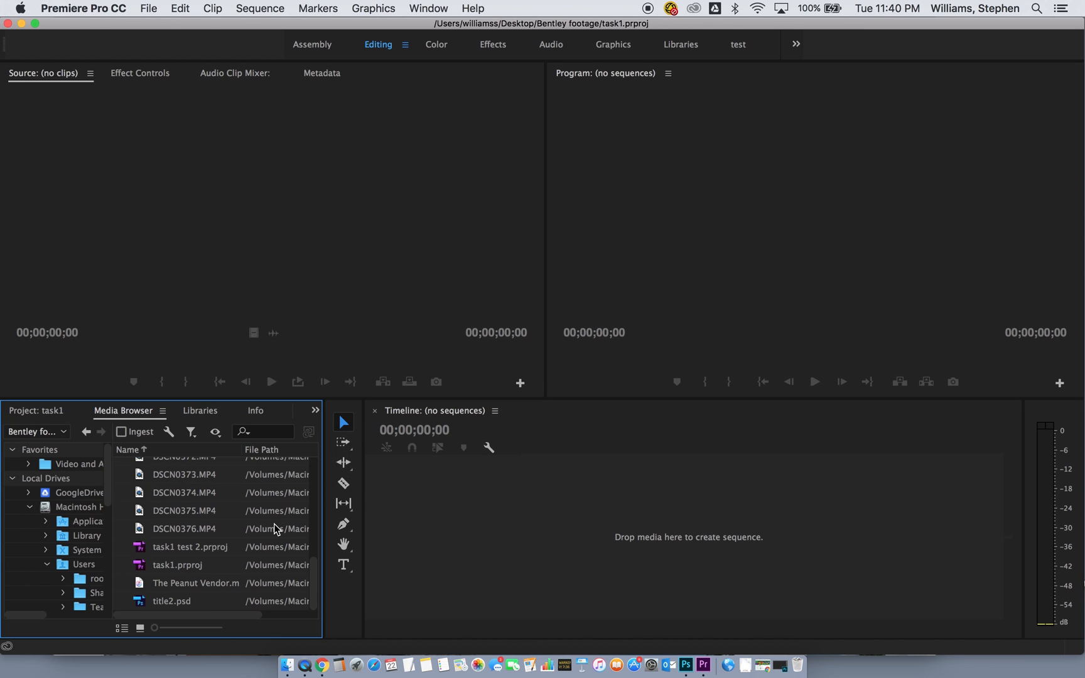
{"action": "left_click", "coordinate": [139, 529], "text": "shift"}
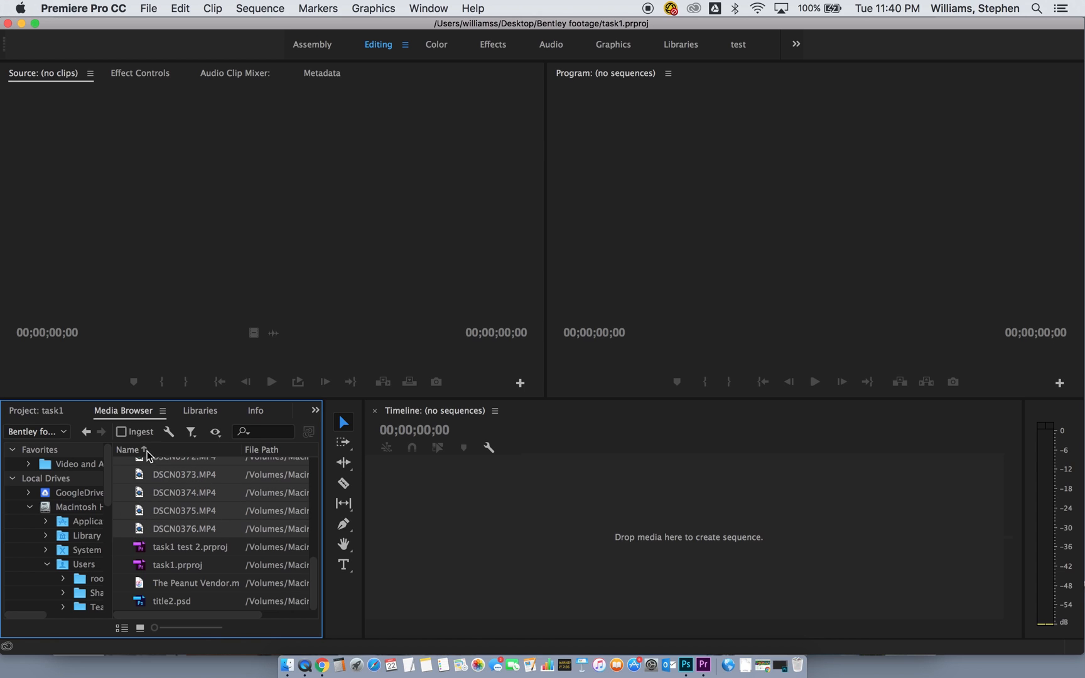
{"action": "right_click", "coordinate": [160, 480]}
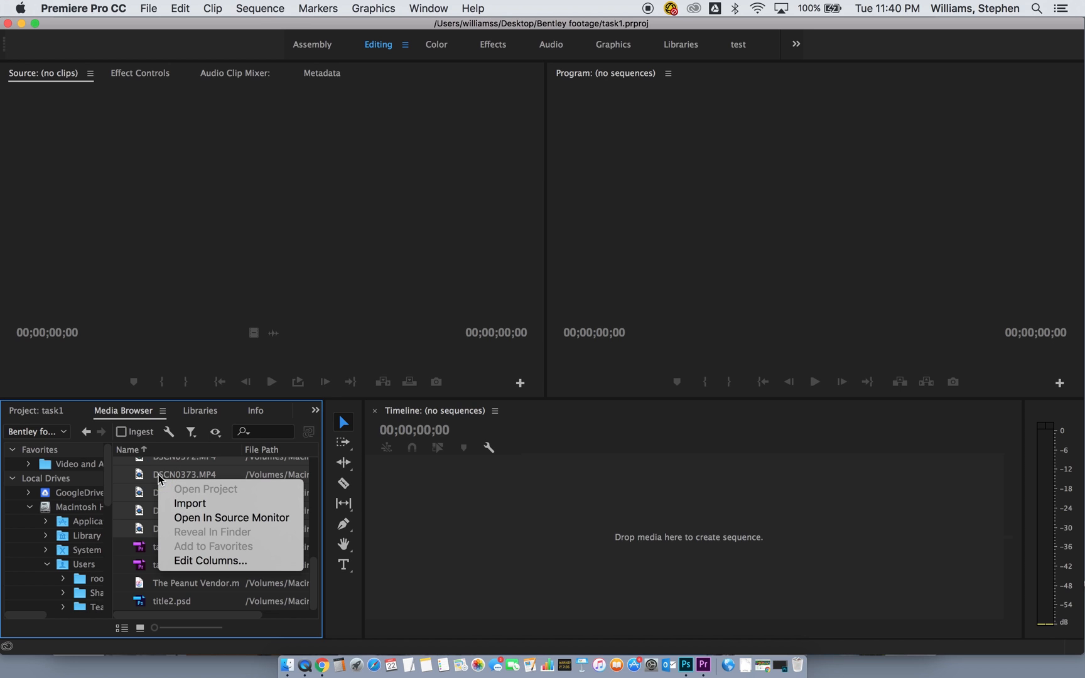
{"action": "left_click", "coordinate": [190, 503]}
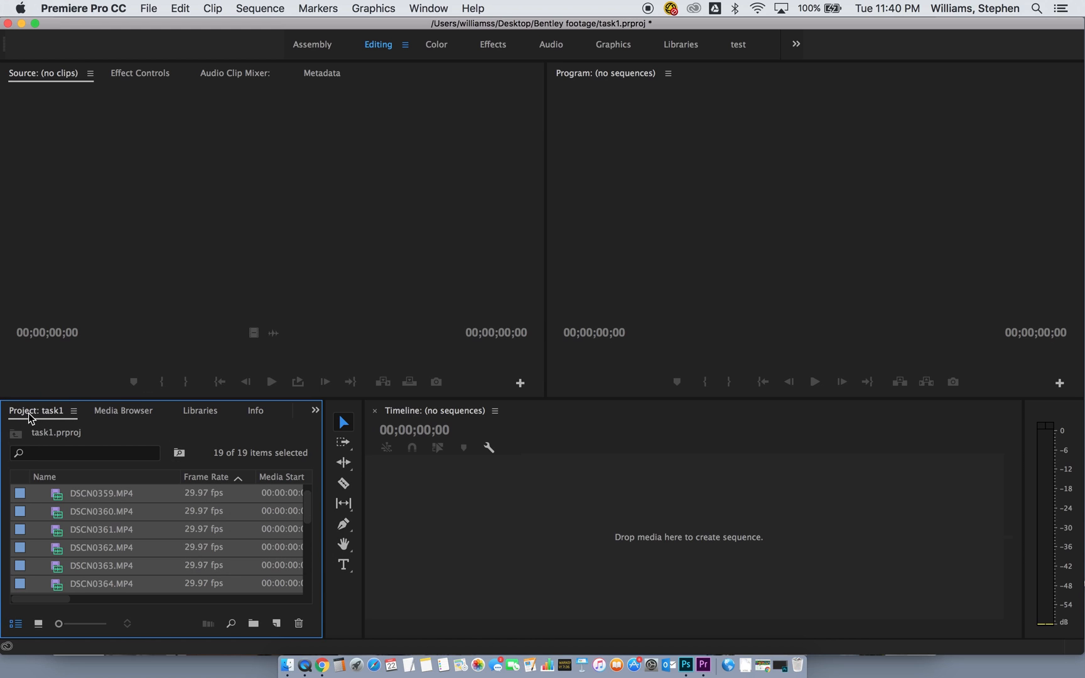
{"action": "left_click", "coordinate": [73, 413]}
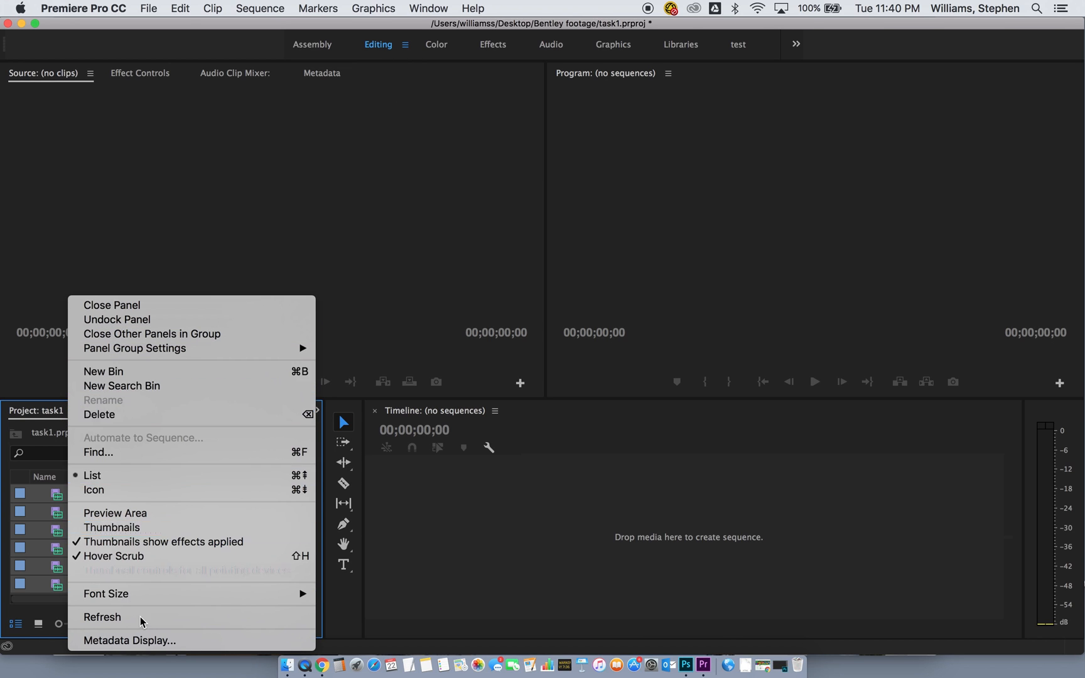
{"action": "left_click", "coordinate": [37, 615]}
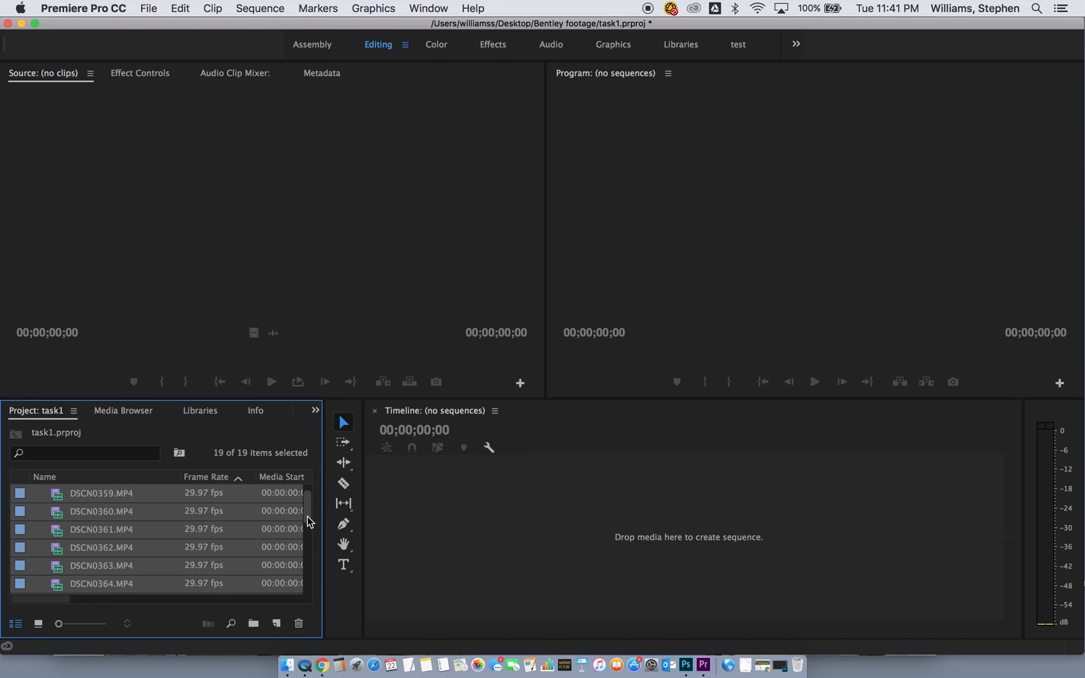
Step: Load DSCN0359.MP4 into the source monitor and mark its out point at 00:00:07:09
{"action": "left_click", "coordinate": [122, 492]}
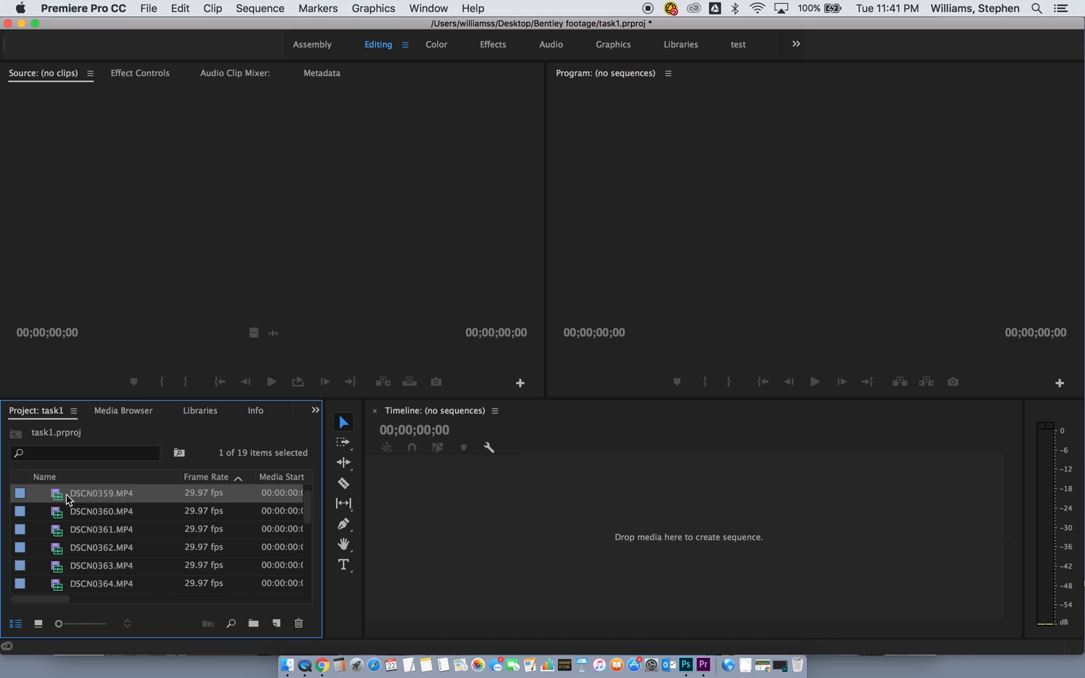
{"action": "double_click", "coordinate": [61, 496]}
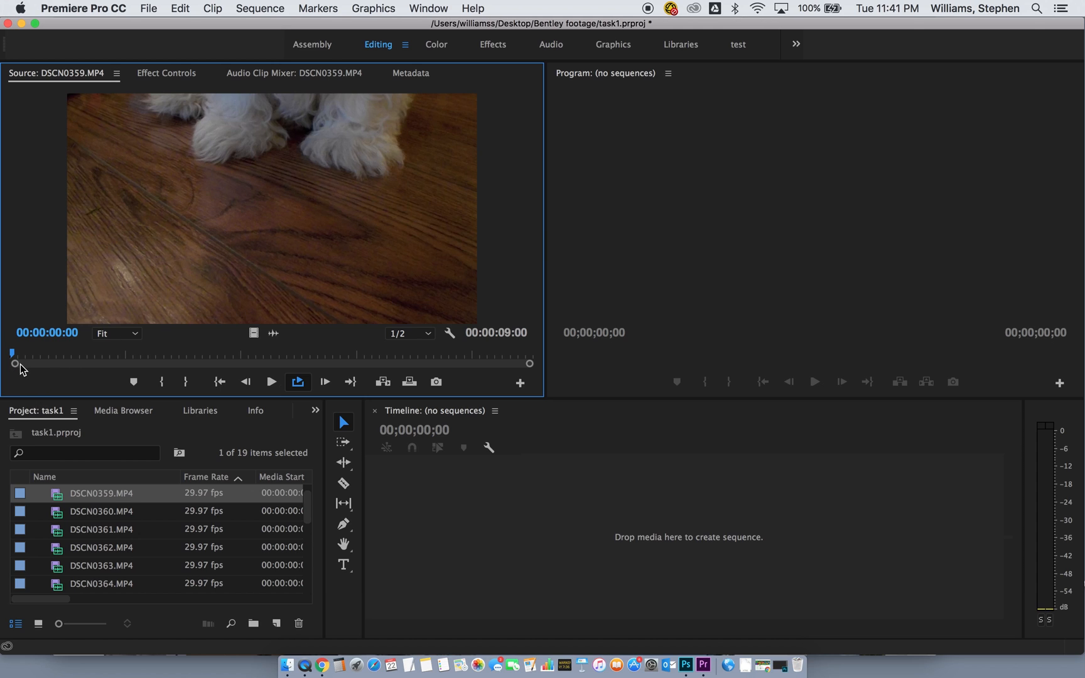
{"action": "left_click_drag", "start_coordinate": [128, 359], "coordinate": [430, 351]}
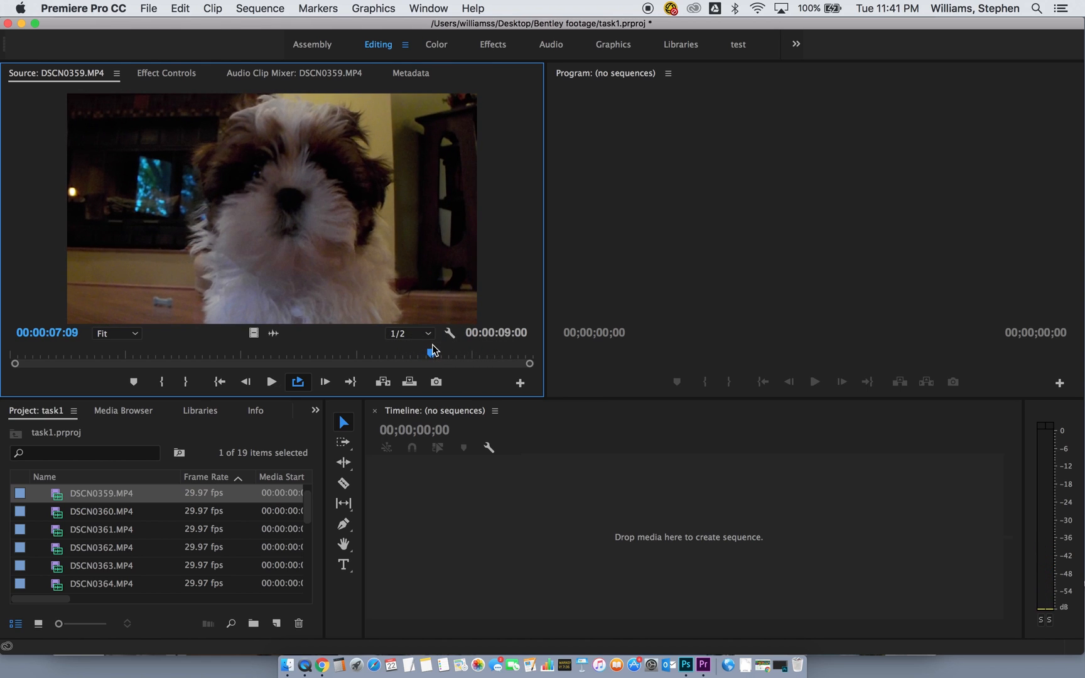
{"action": "left_click", "coordinate": [188, 384]}
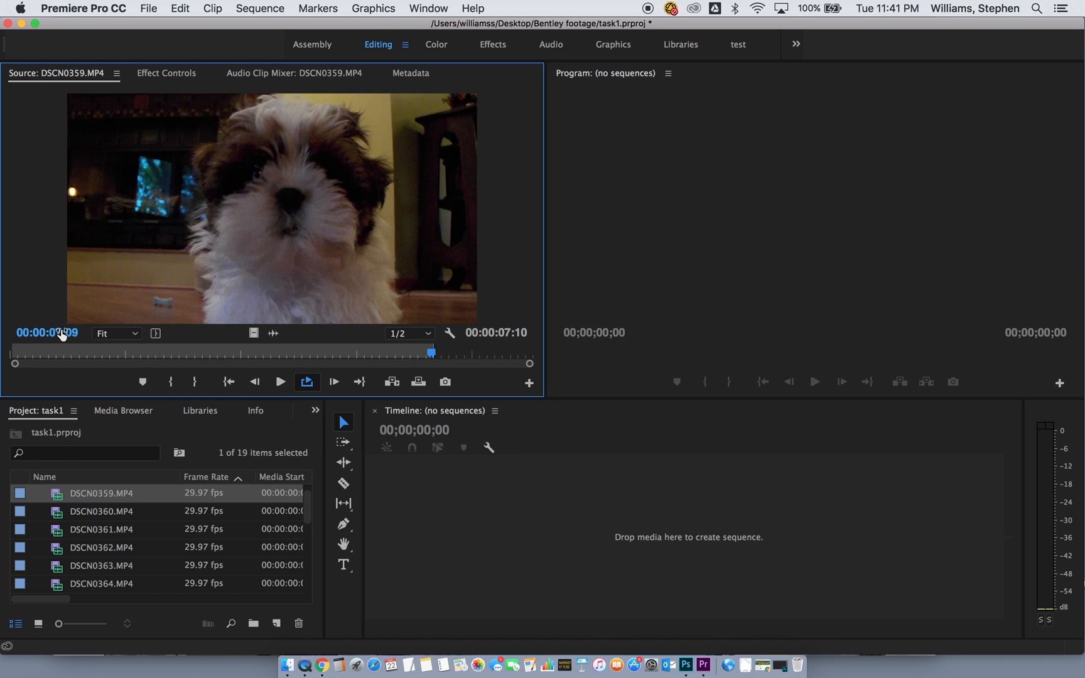
Step: Mark the in point of the source clip DSCN0359.MP4 at 00:00:01:26
{"action": "left_click", "coordinate": [430, 355]}
{"action": "left_click_drag", "start_coordinate": [430, 355], "coordinate": [118, 349]}
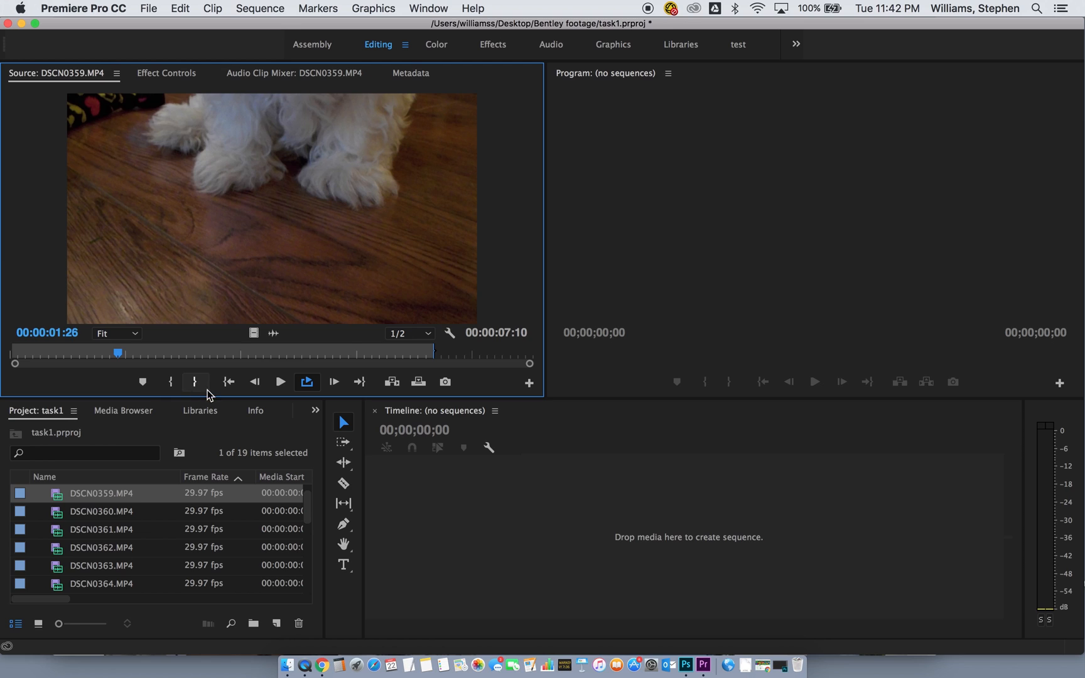
{"action": "left_click", "coordinate": [172, 383]}
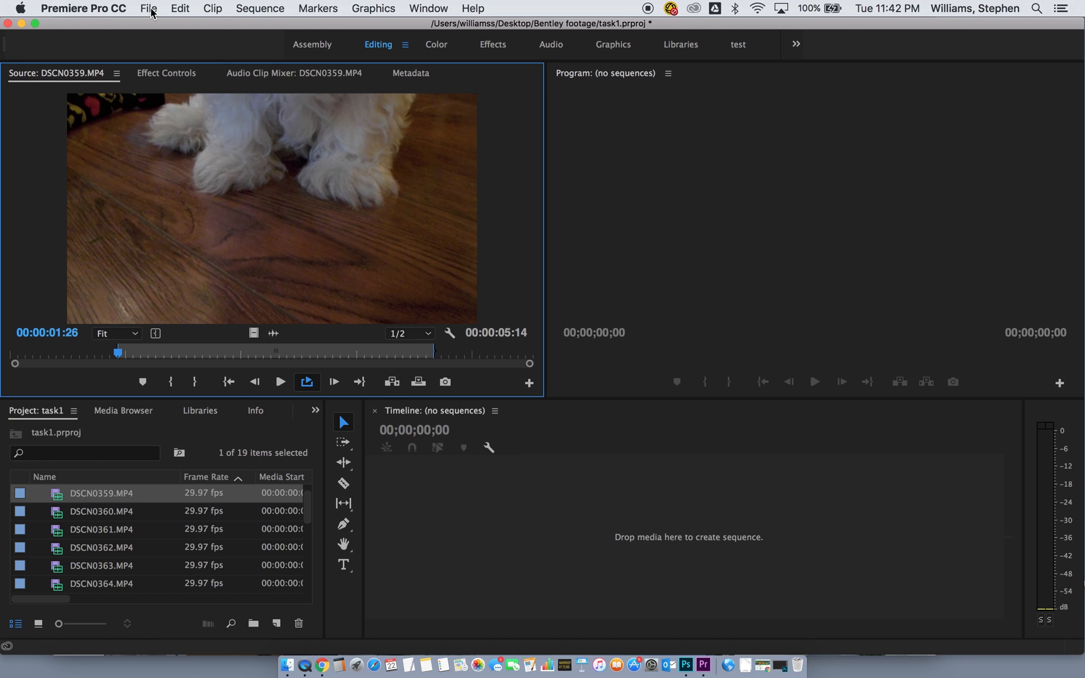
Step: Start a new sequence and examine the frame size and timebase of the Digital SLR preset DSLR 1080p30
{"action": "left_click", "coordinate": [262, 9]}
{"action": "mouse_move", "coordinate": [148, 9]}
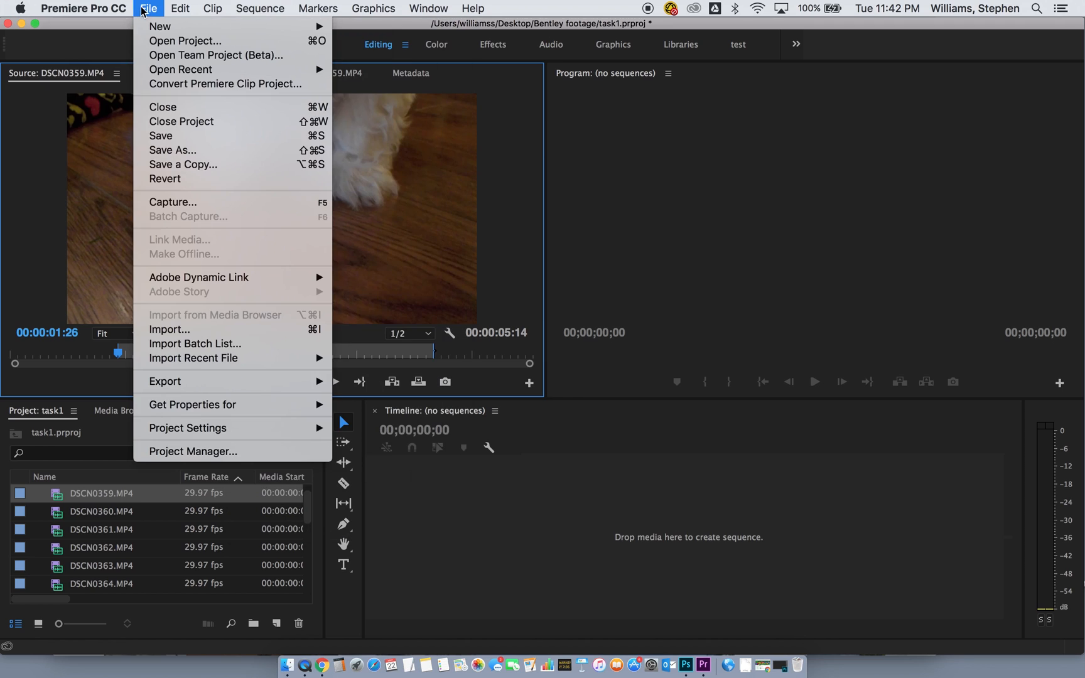
{"action": "mouse_move", "coordinate": [174, 28]}
{"action": "left_click", "coordinate": [418, 60]}
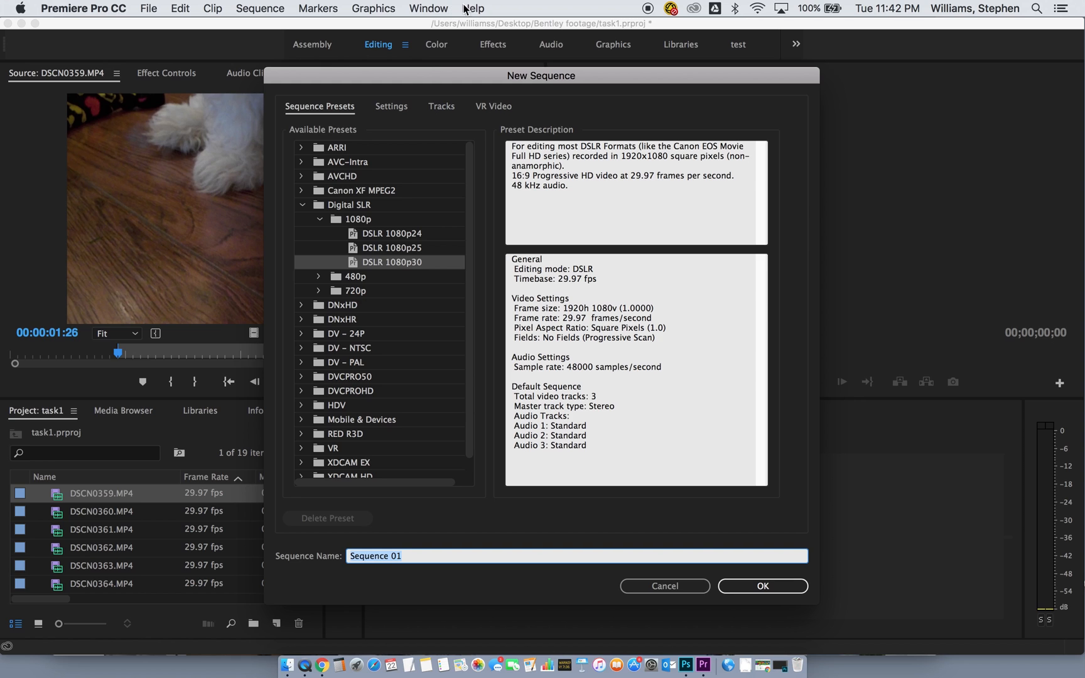
{"action": "left_click", "coordinate": [436, 82]}
{"action": "left_click_drag", "start_coordinate": [436, 82], "coordinate": [335, 62]}
{"action": "left_click", "coordinate": [202, 185]}
{"action": "left_click", "coordinate": [202, 186]}
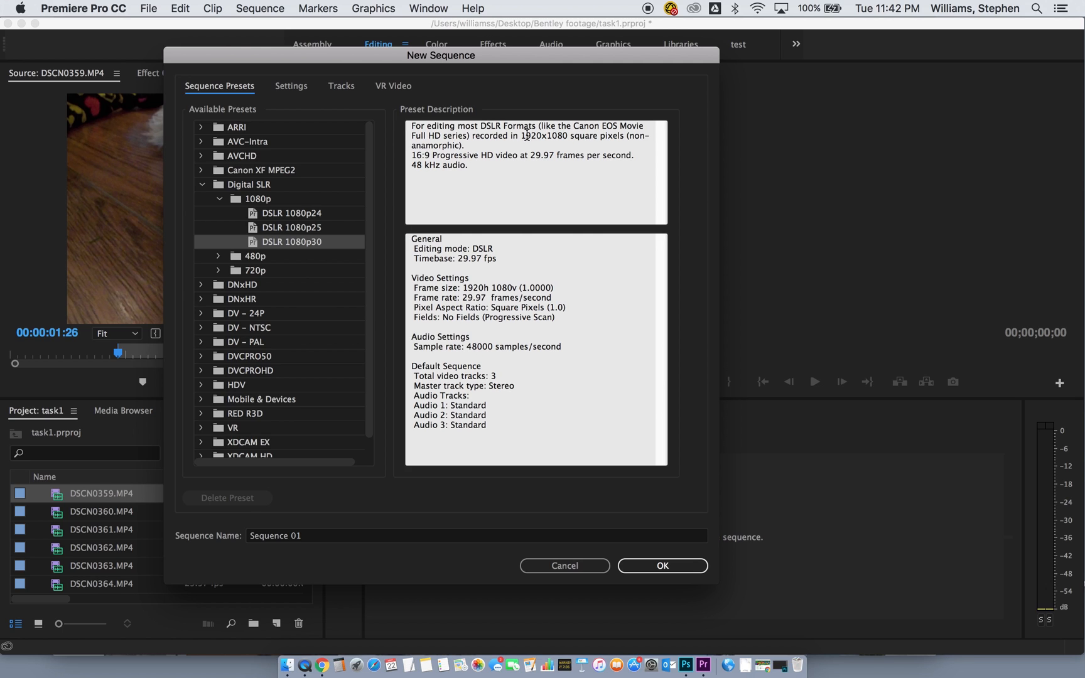
{"action": "left_click_drag", "start_coordinate": [520, 137], "coordinate": [568, 137]}
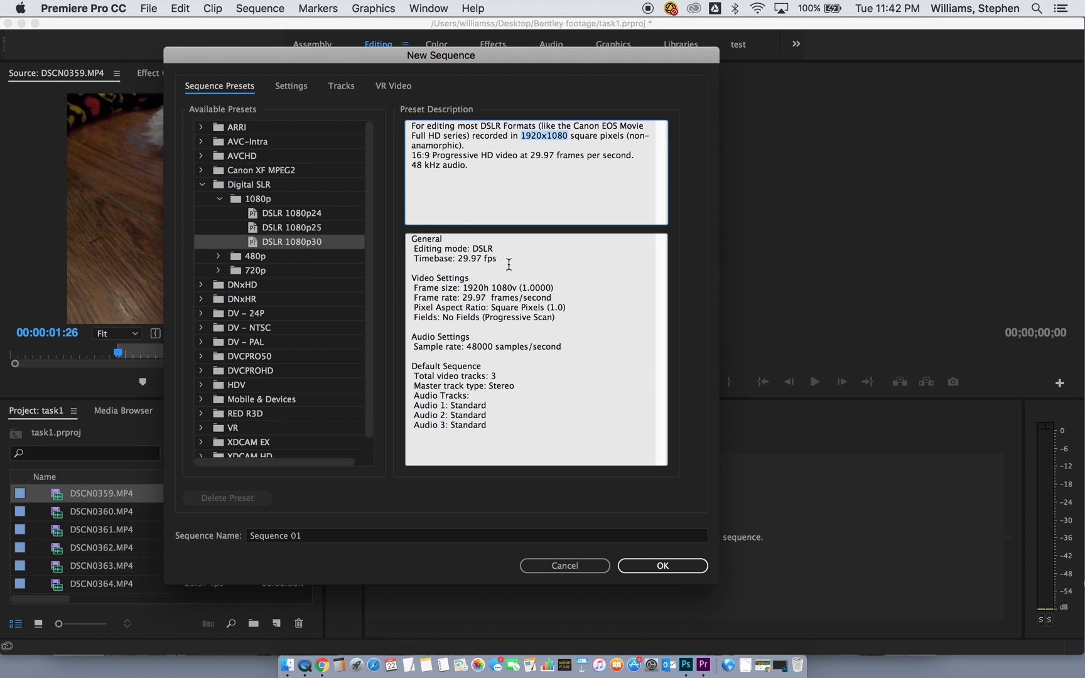
{"action": "left_click_drag", "start_coordinate": [457, 261], "coordinate": [499, 261]}
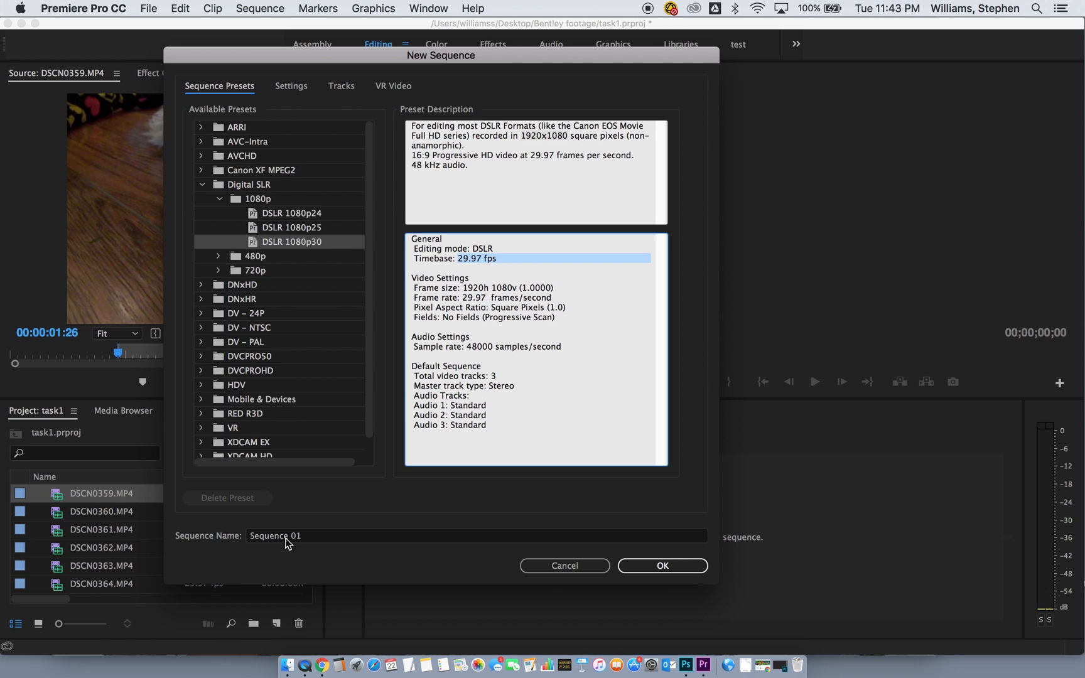
Step: Name the sequence task1 and create it with the DSLR 1080p30 preset
{"action": "left_click", "coordinate": [313, 540]}
{"action": "left_click_drag", "start_coordinate": [313, 540], "coordinate": [234, 522]}
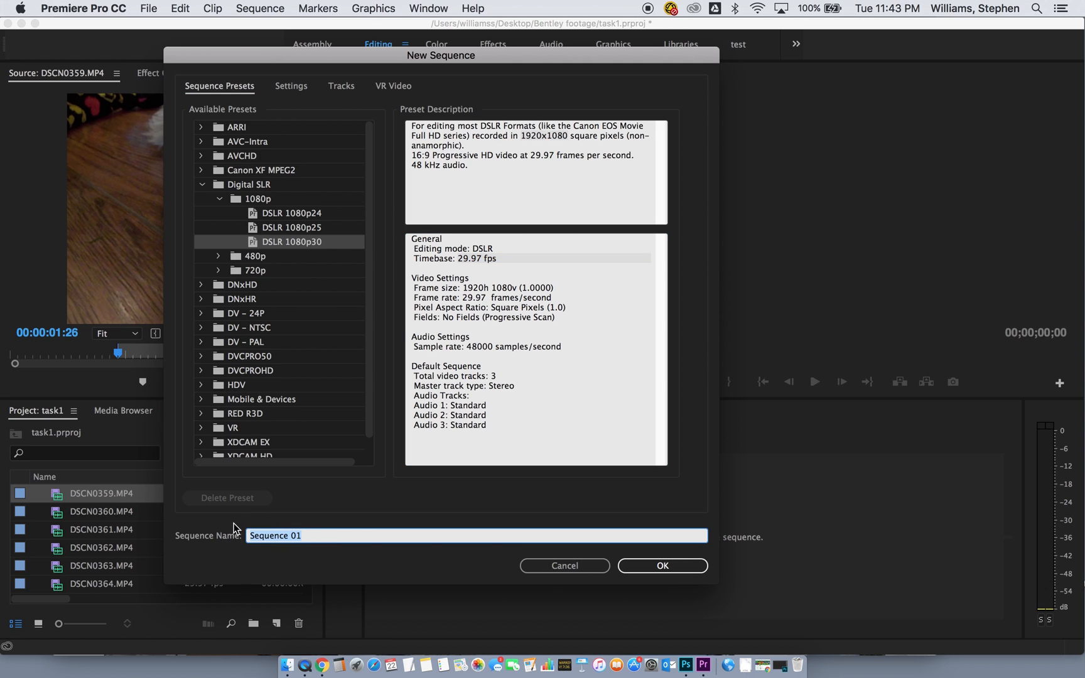
{"action": "type", "text": "task1"}
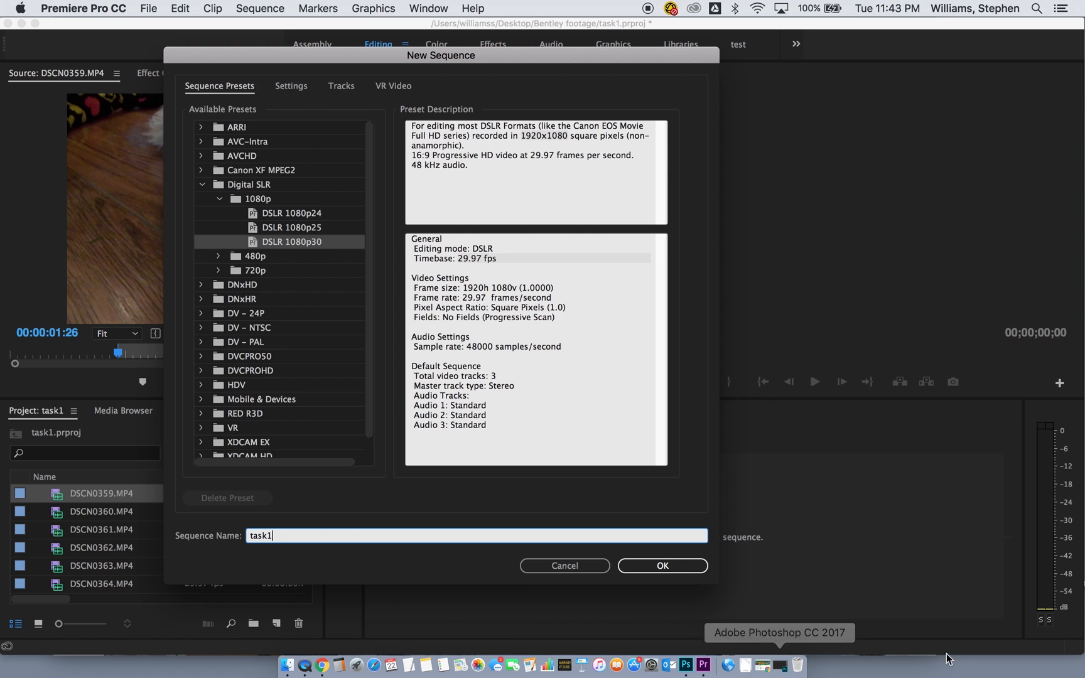
{"action": "left_click", "coordinate": [683, 561]}
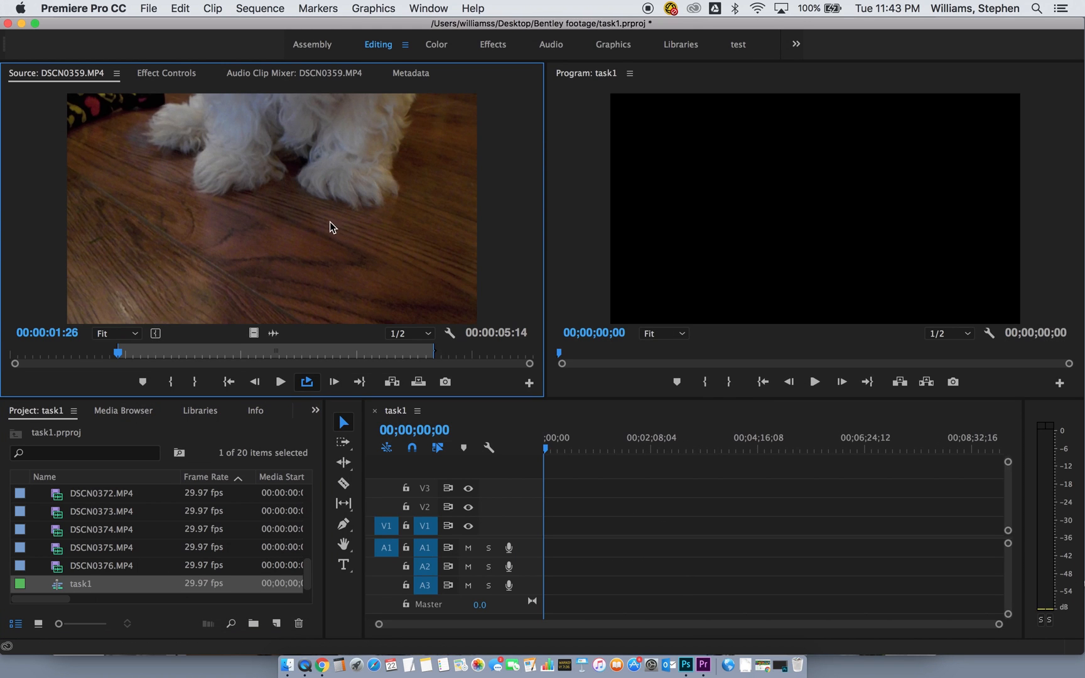
Step: Try placing the marked part of DSCN0359.MP4 at the start of video track V1, and delete it from the timeline
{"action": "left_click_drag", "start_coordinate": [327, 223], "coordinate": [540, 523]}
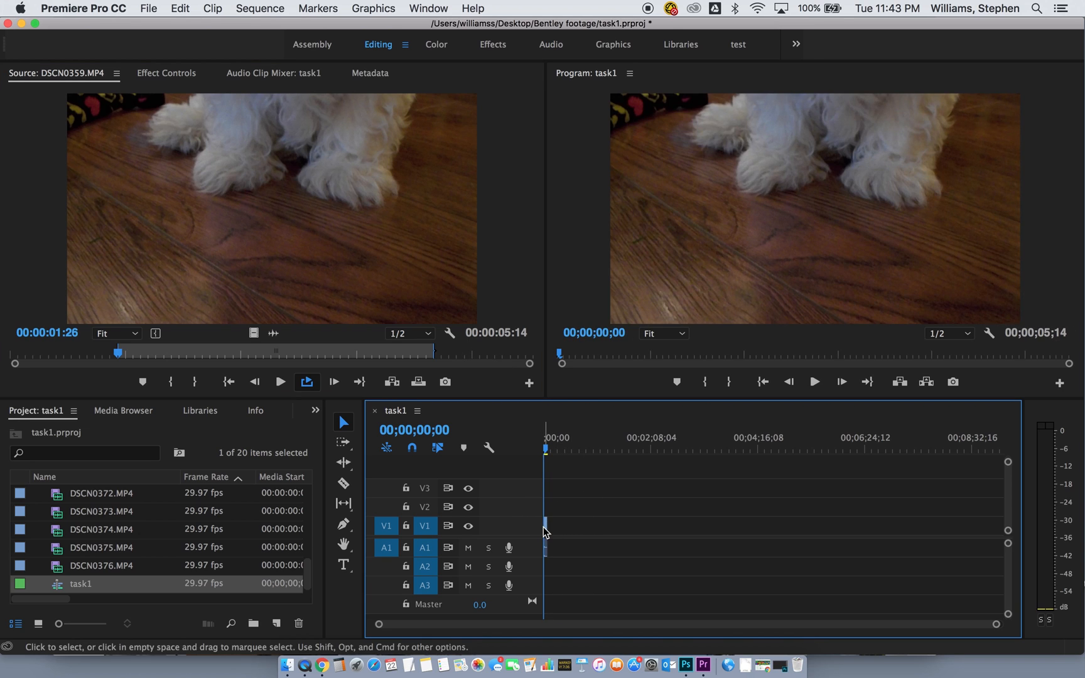
{"action": "left_click", "coordinate": [545, 527]}
{"action": "key", "text": "Delete"}
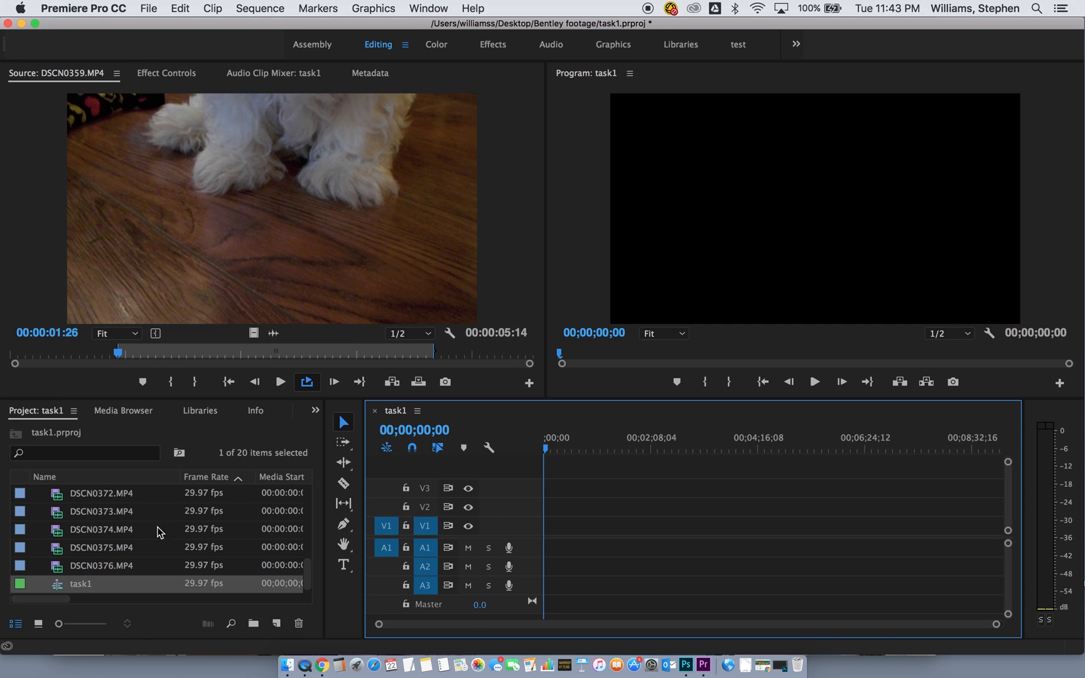
{"action": "scroll", "coordinate": [246, 539], "scroll_direction": "up", "scroll_amount": 5}
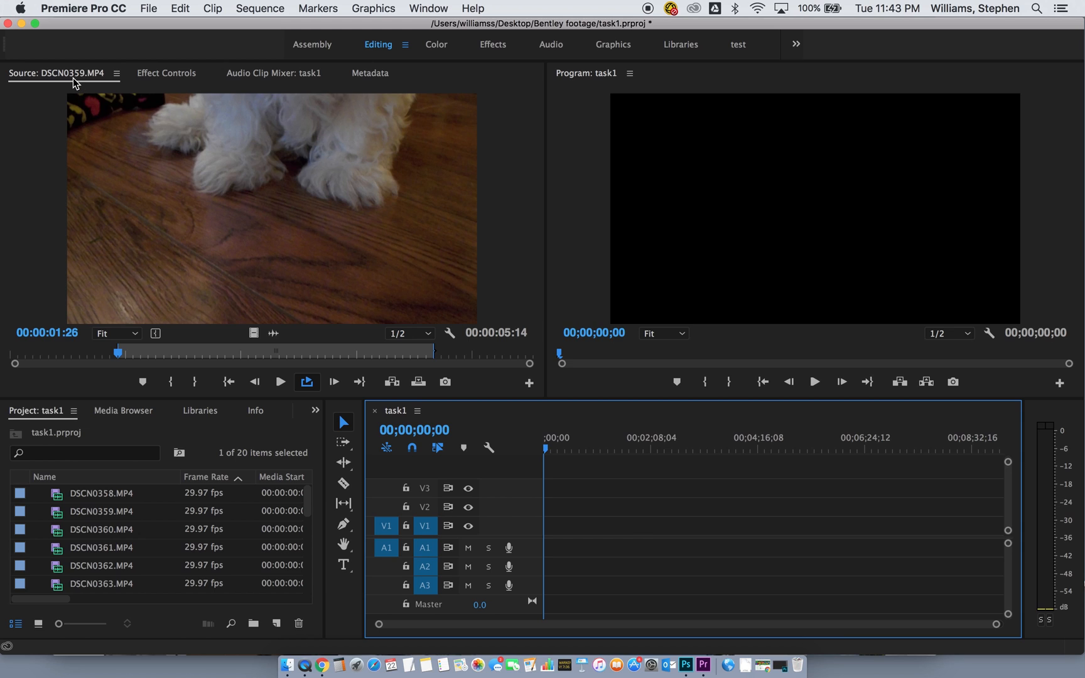
Step: Place the marked part of DSCN0359.MP4 at the start of video track V1 and rename its project item to pan up
{"action": "left_click_drag", "start_coordinate": [77, 512], "coordinate": [542, 530]}
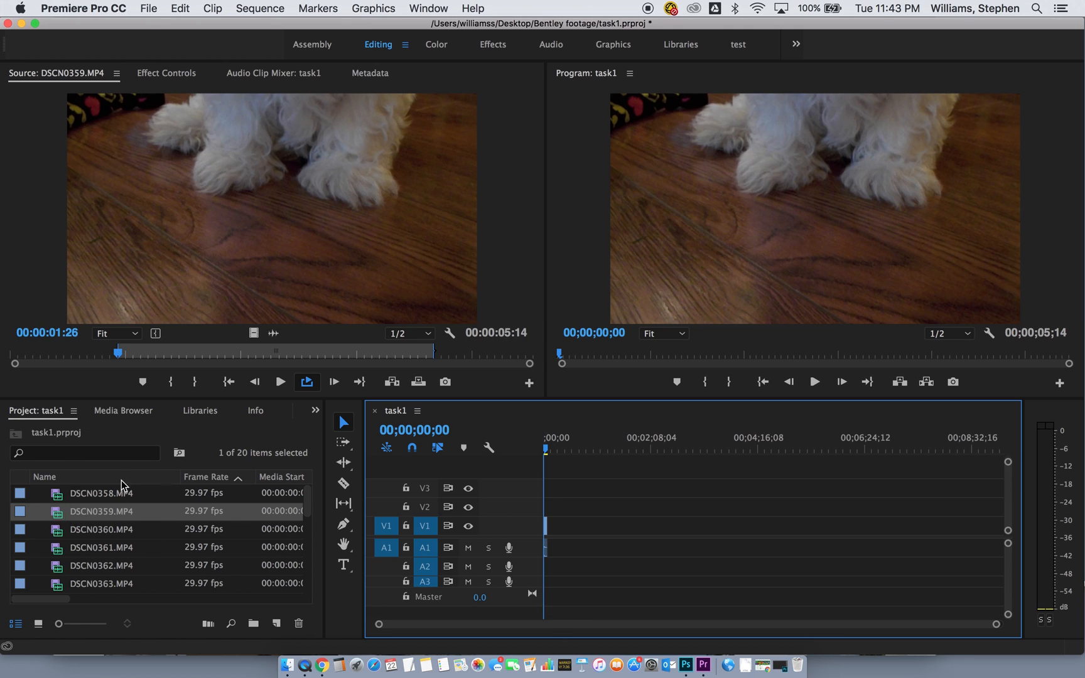
{"action": "left_click", "coordinate": [101, 514]}
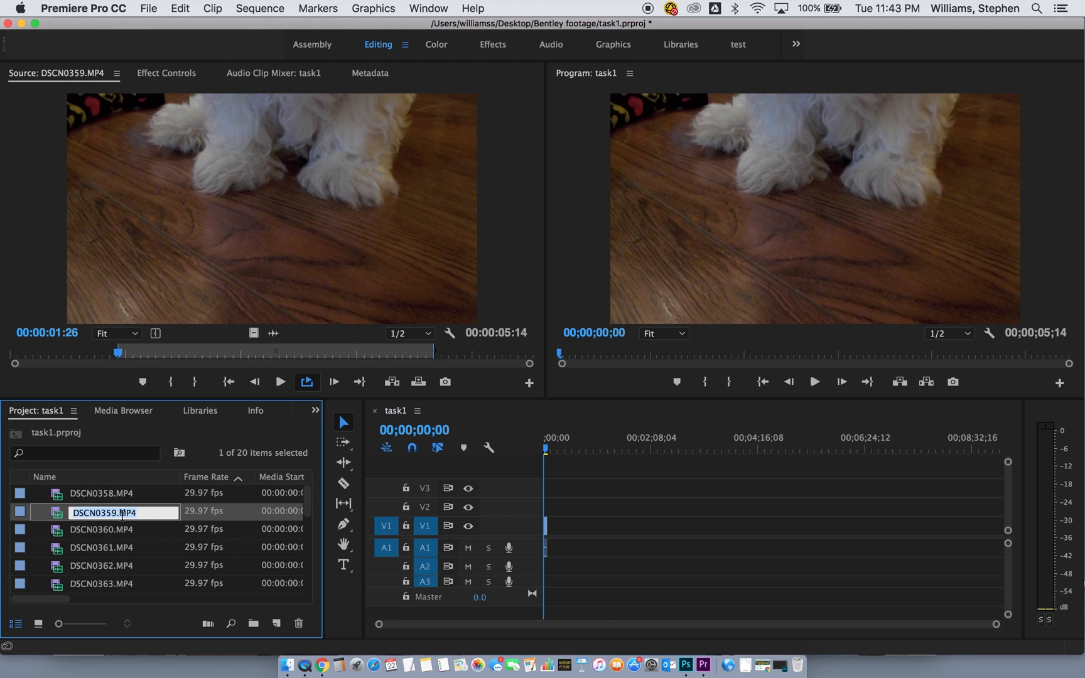
{"action": "type", "text": "pan up"}
{"action": "key", "text": "Return"}
{"action": "left_click", "coordinate": [94, 515]}
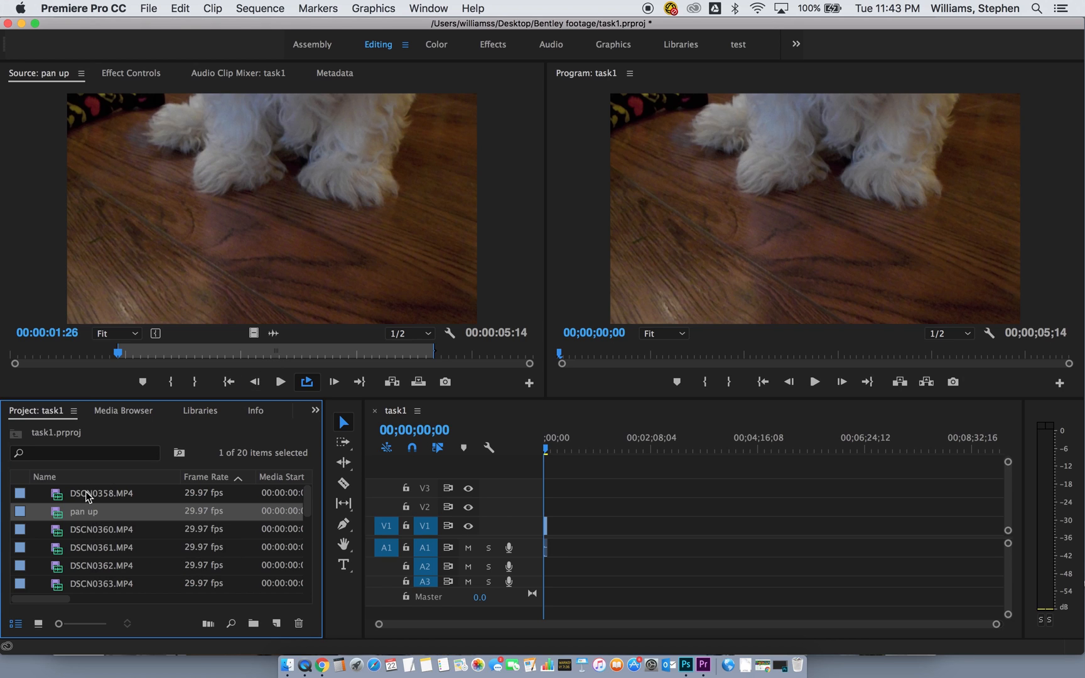
Step: Reveal the original file of the pan up clip in Finder and close the Finder window
{"action": "right_click", "coordinate": [74, 511]}
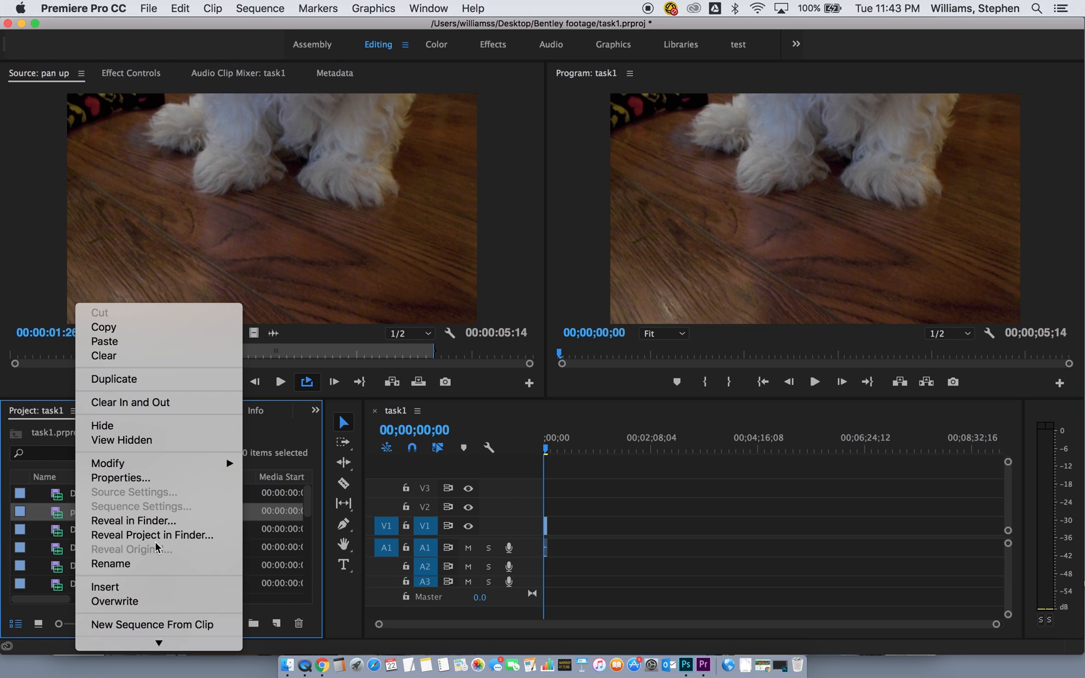
{"action": "left_click", "coordinate": [157, 523]}
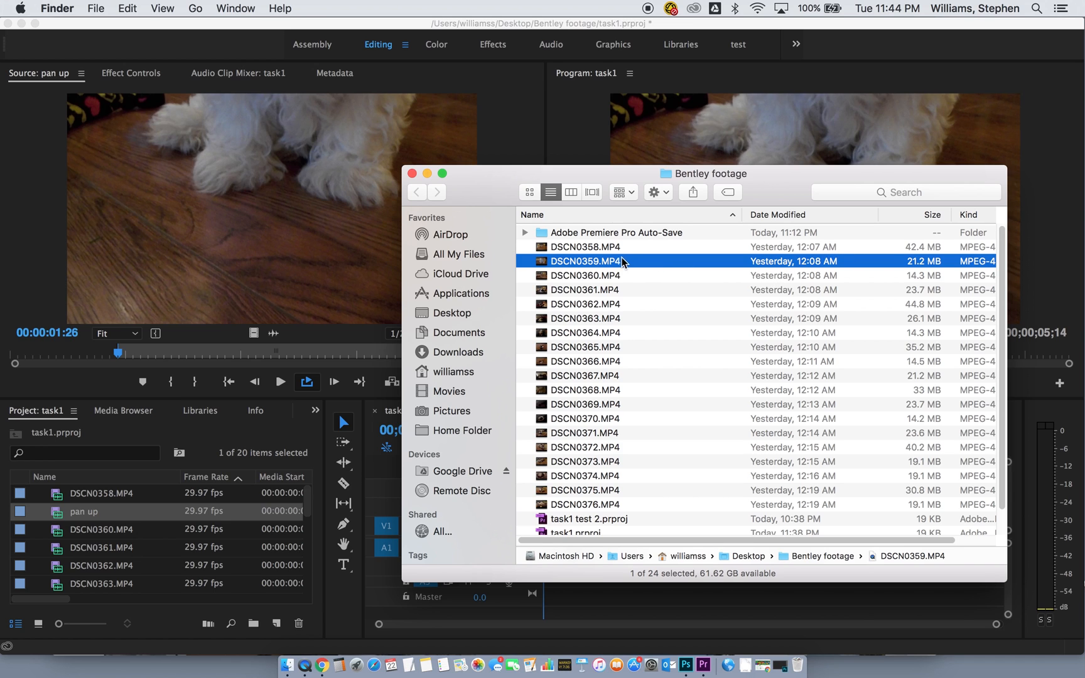
{"action": "left_click", "coordinate": [412, 172]}
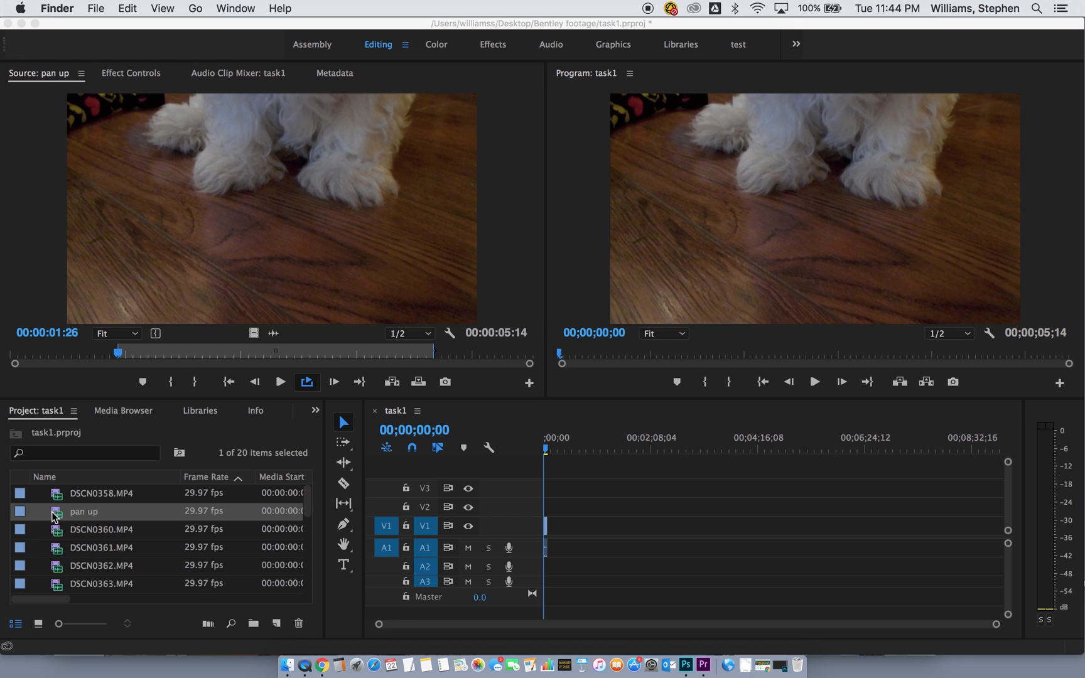
Step: Play the first clip of the task1 sequence from its start, forward and in reverse, to review it
{"action": "left_click", "coordinate": [546, 449]}
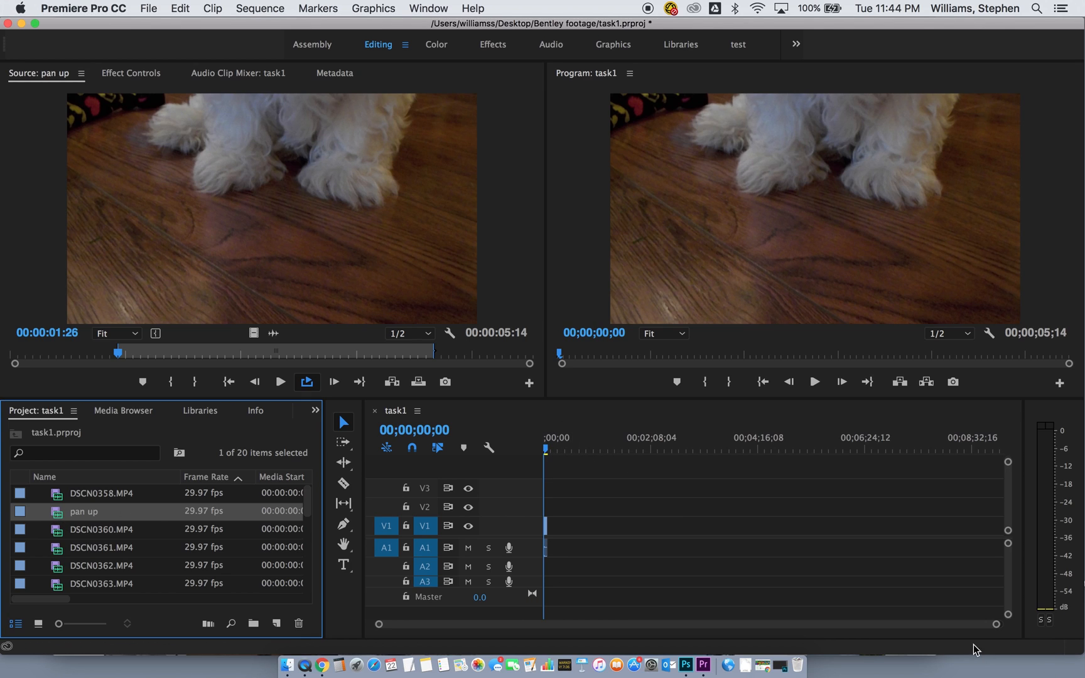
{"action": "left_click_drag", "start_coordinate": [995, 624], "coordinate": [705, 612]}
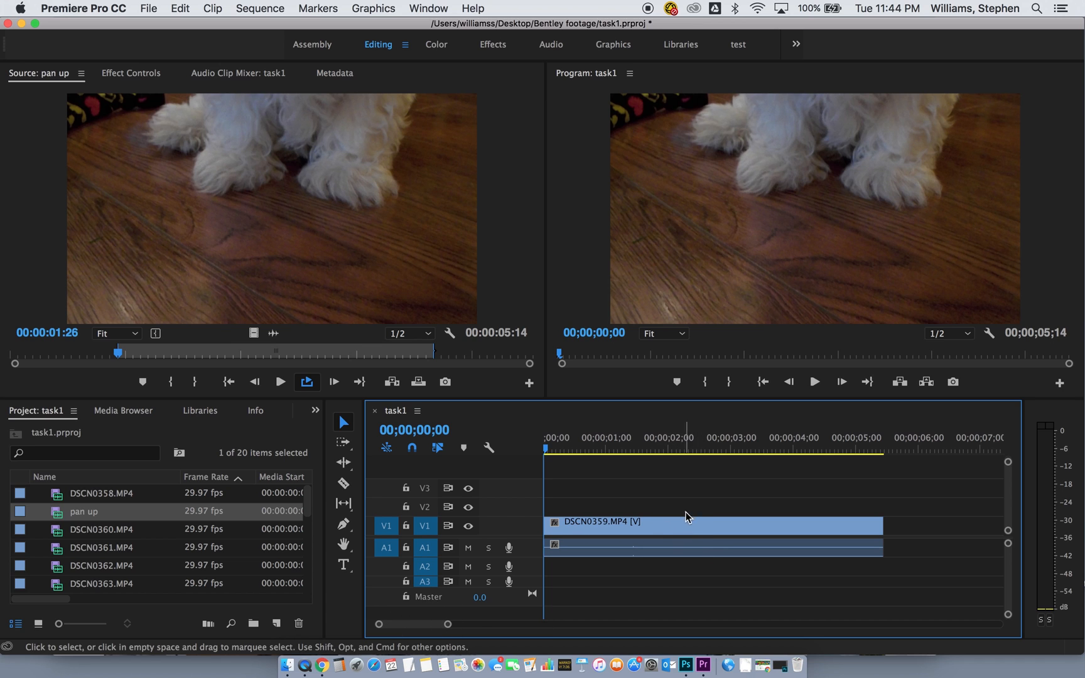
{"action": "mouse_move", "coordinate": [547, 450]}
{"action": "left_mouse_down"}
{"action": "mouse_move", "coordinate": [899, 452]}
{"action": "mouse_move", "coordinate": [546, 450]}
{"action": "left_mouse_up"}
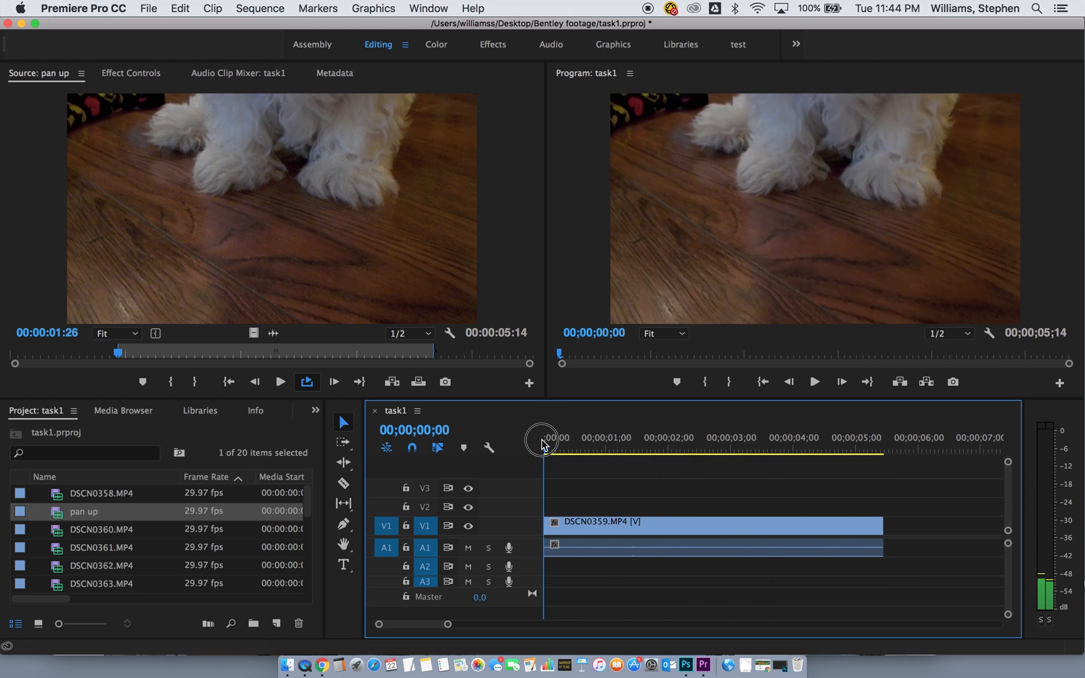
{"action": "left_click", "coordinate": [815, 382]}
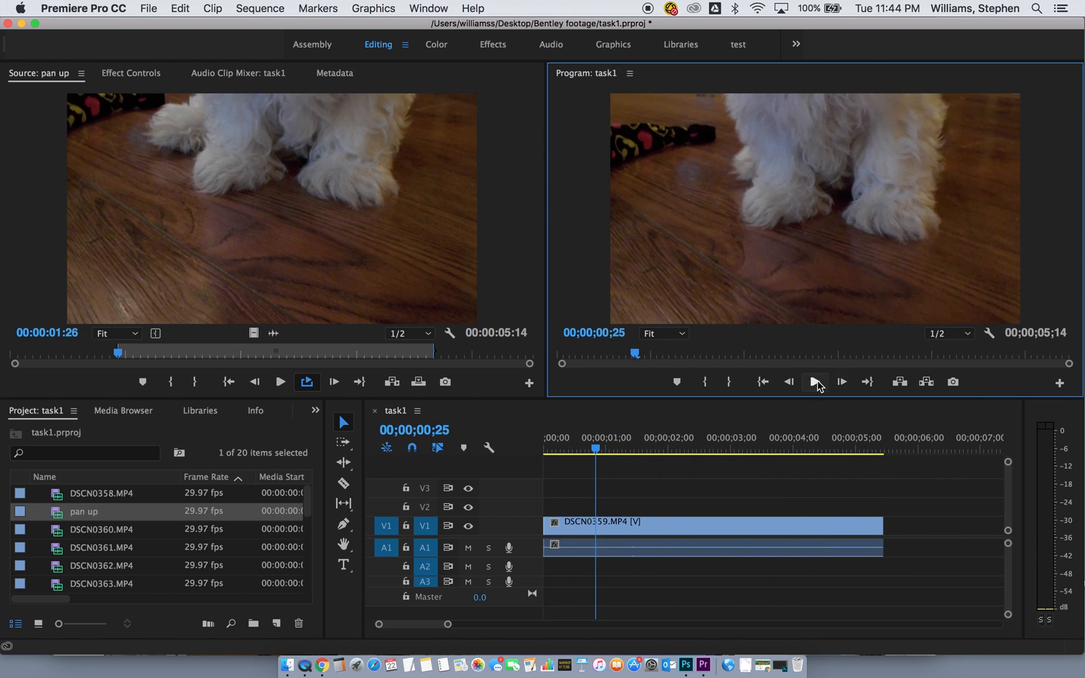
{"action": "left_click", "coordinate": [819, 379]}
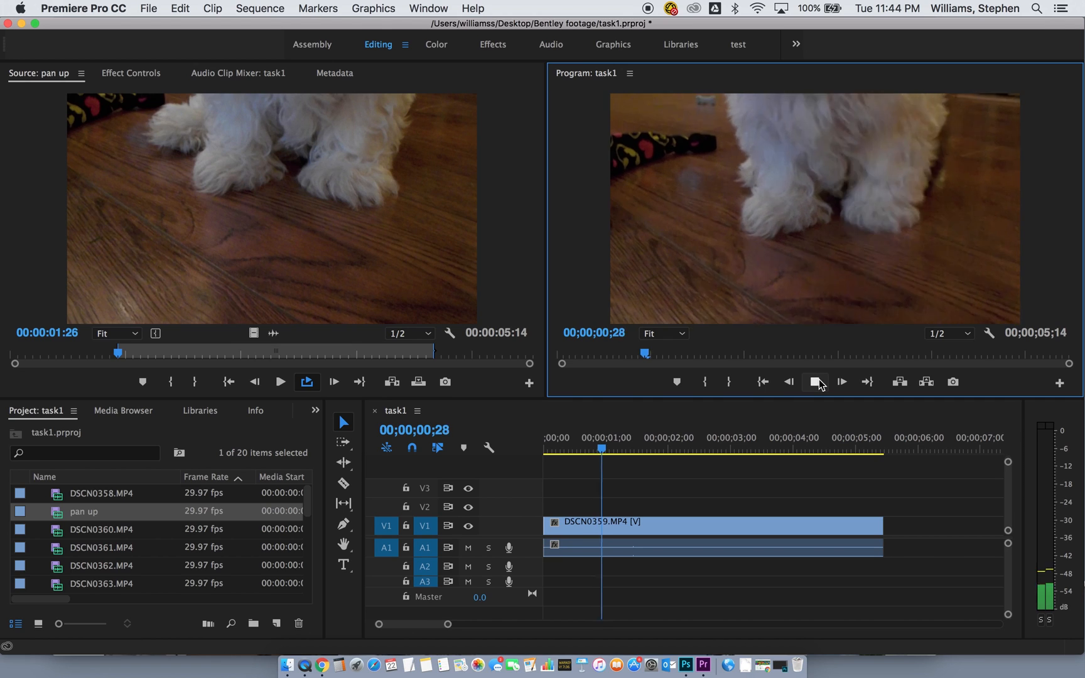
{"action": "left_click", "coordinate": [819, 379]}
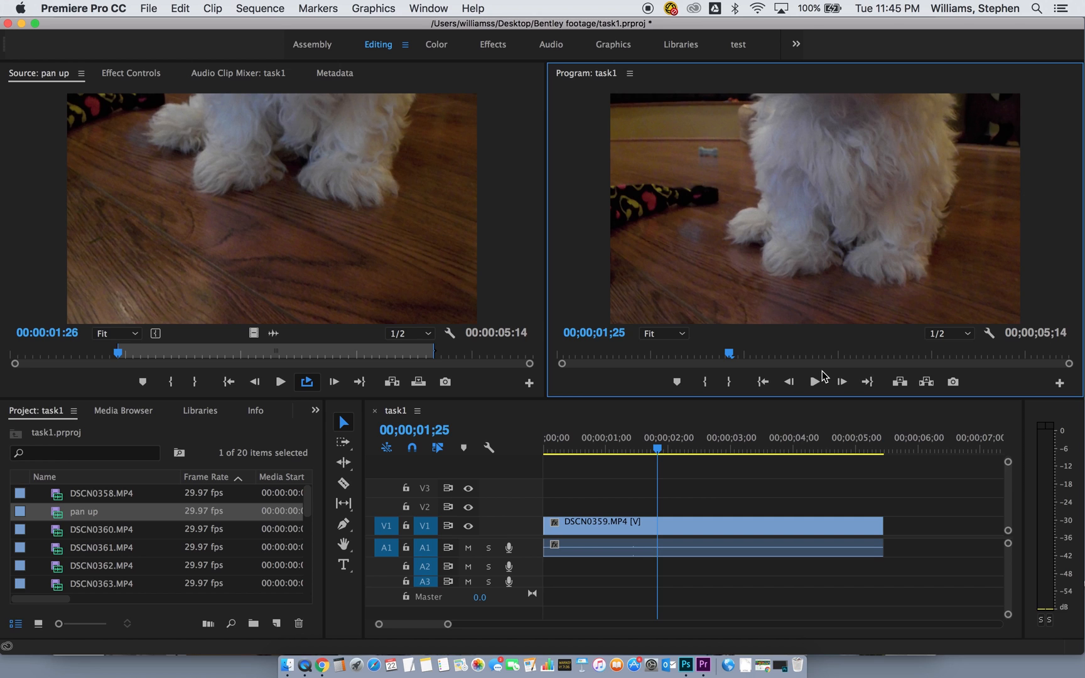
{"action": "key", "text": "space"}
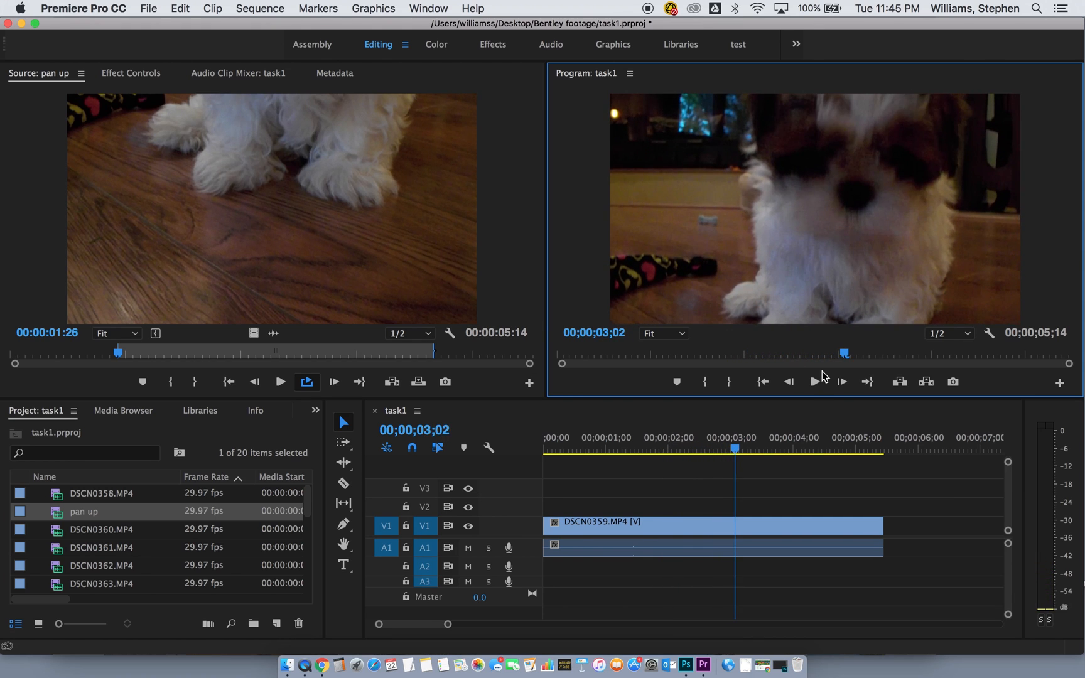
{"action": "key", "text": "j"}
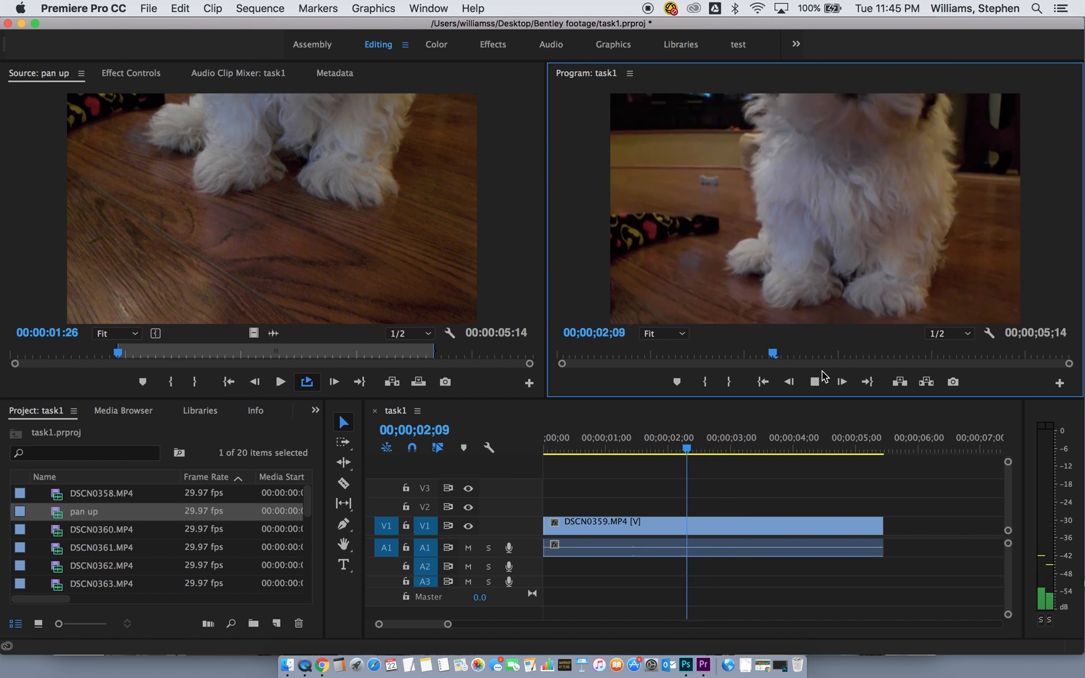
{"action": "key", "text": "k"}
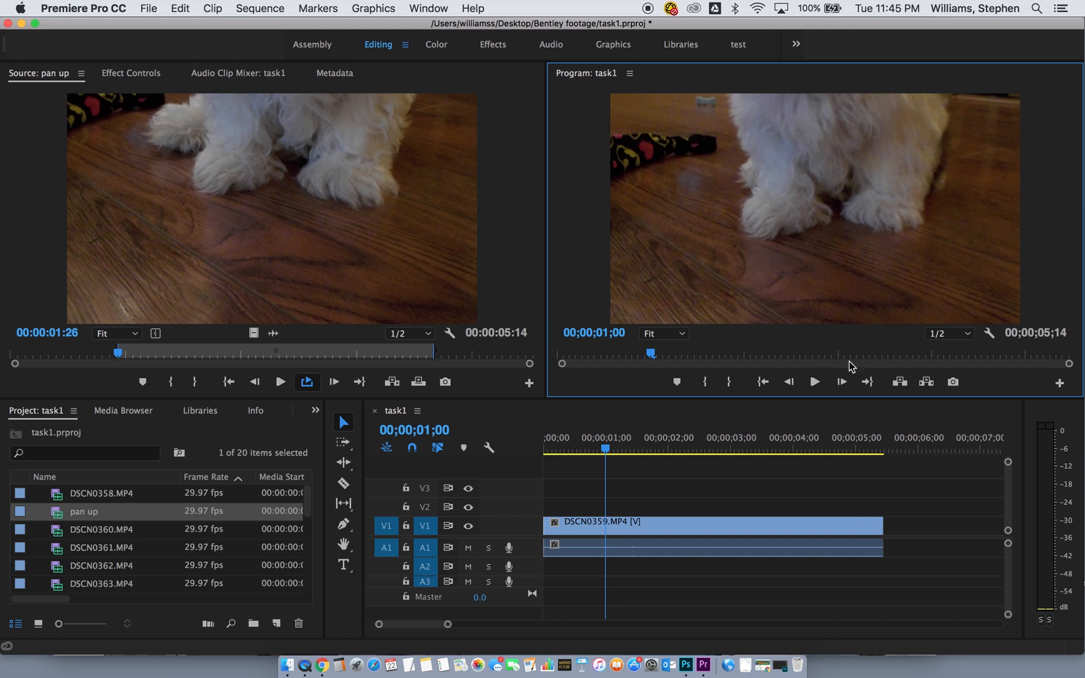
Step: Add DSCN0360.MP4, DSCN0361.MP4 and DSCN0362.MP4 end to end after the first clip on video track V1
{"action": "left_click_drag", "start_coordinate": [447, 624], "coordinate": [529, 627]}
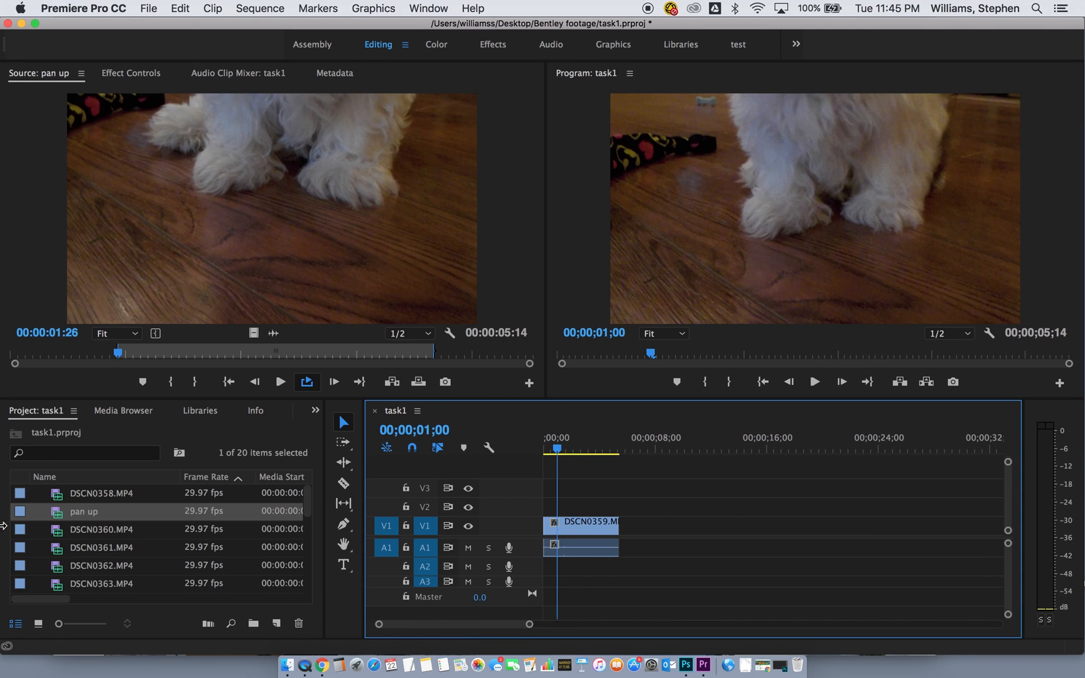
{"action": "left_click_drag", "start_coordinate": [67, 532], "coordinate": [628, 529]}
{"action": "left_click", "coordinate": [96, 549]}
{"action": "left_click_drag", "start_coordinate": [94, 551], "coordinate": [705, 551]}
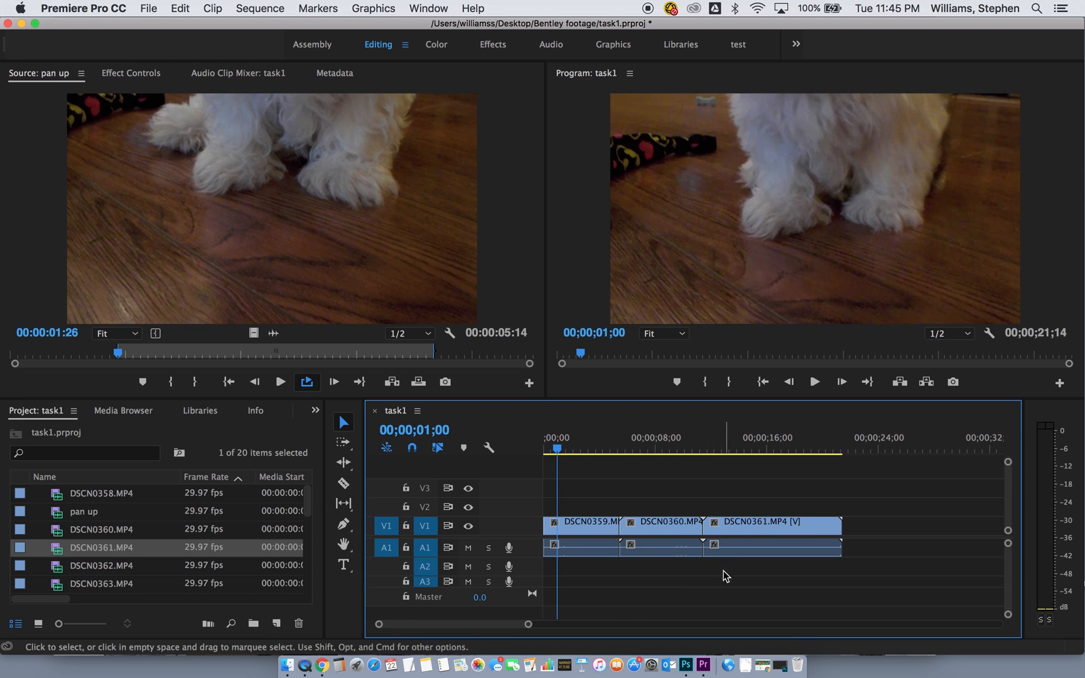
{"action": "left_click_drag", "start_coordinate": [79, 565], "coordinate": [844, 526]}
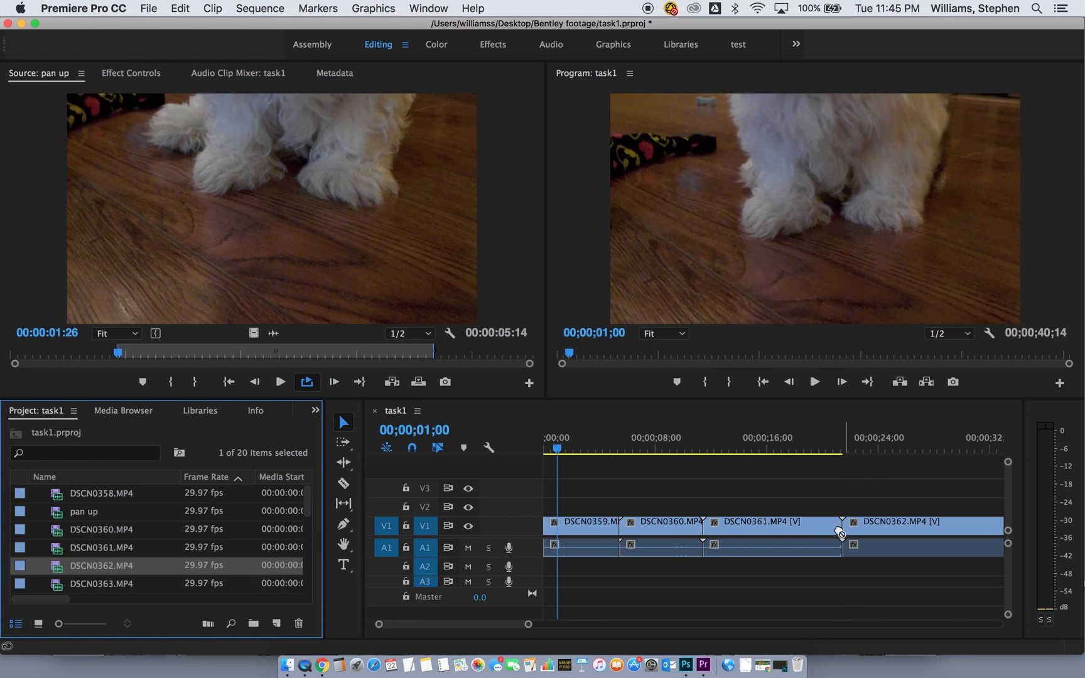
Step: Play and scrub through the first clips of the assembled sequence, and return the playhead to the start
{"action": "left_click_drag", "start_coordinate": [528, 624], "coordinate": [604, 620]}
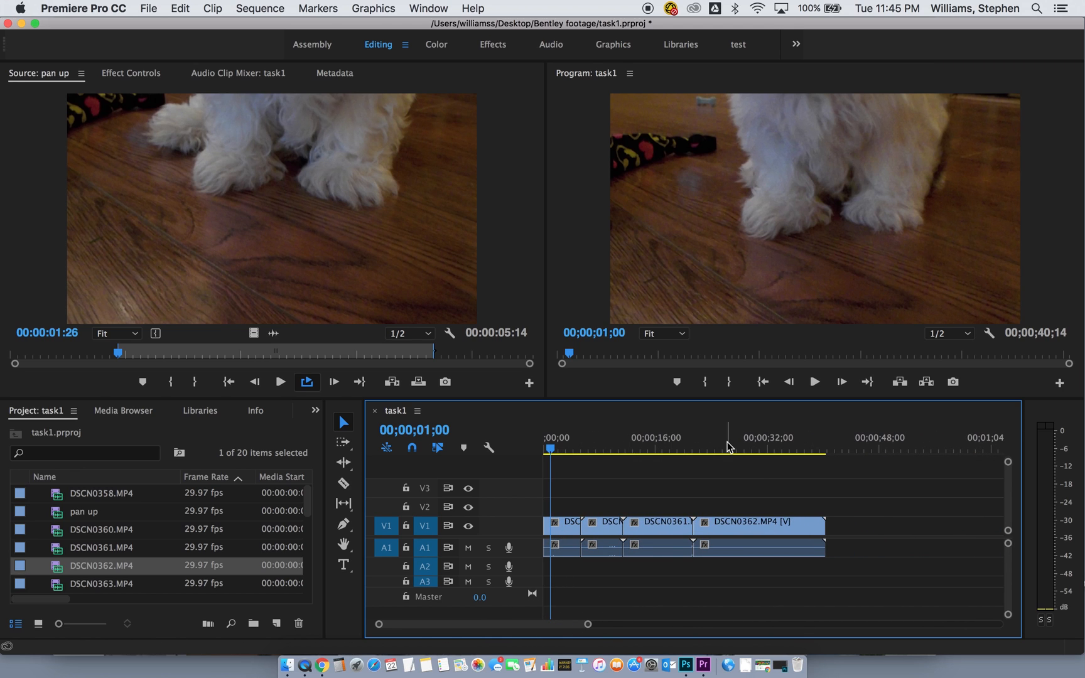
{"action": "key", "text": "space"}
{"action": "left_click_drag", "start_coordinate": [563, 451], "coordinate": [607, 453]}
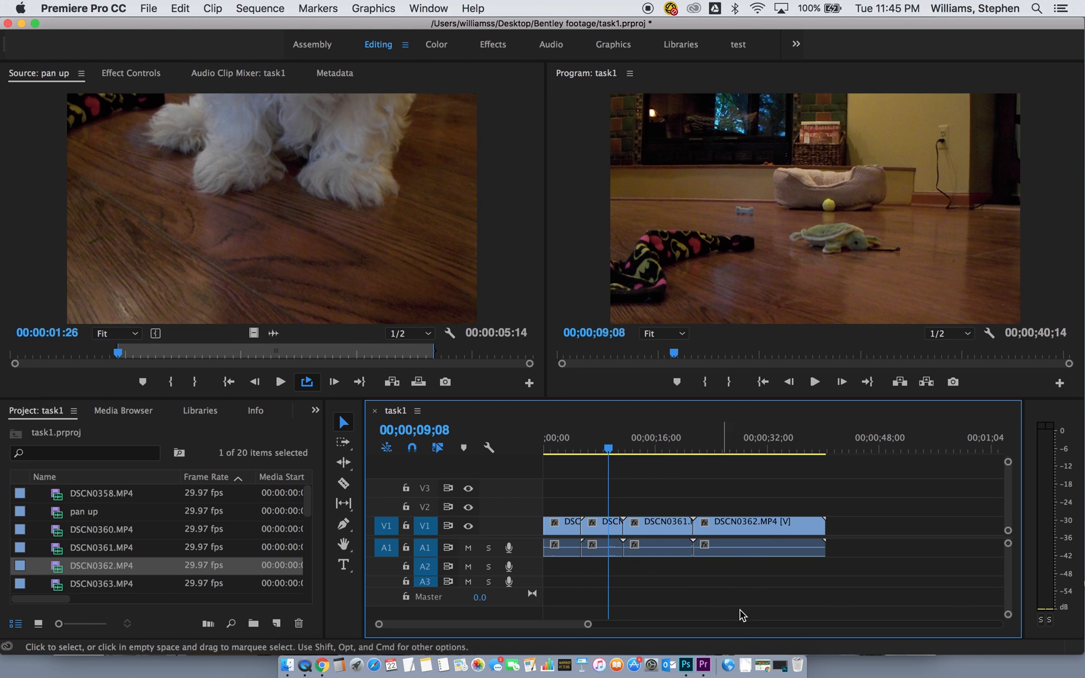
{"action": "left_click", "coordinate": [609, 451]}
{"action": "left_click_drag", "start_coordinate": [609, 451], "coordinate": [539, 447]}
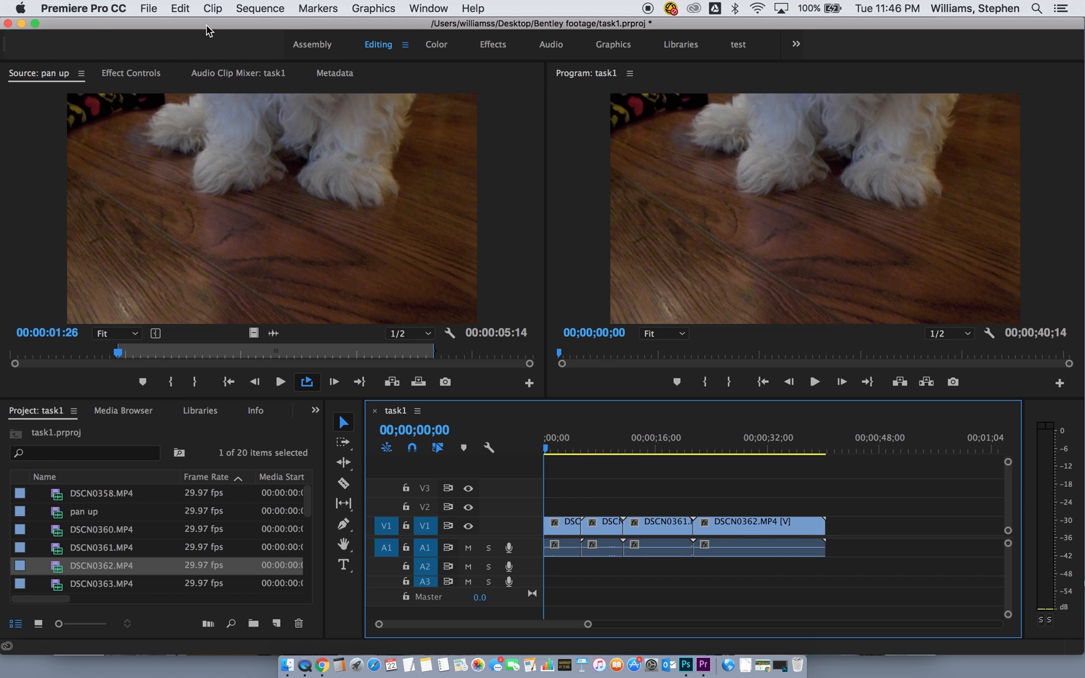
Step: Create a 1920 by 1080 Photoshop file with square pixels at 29.97 fps Drop-Frame, saved as title 1 in the Bentley footage folder
{"action": "left_click", "coordinate": [151, 9]}
{"action": "mouse_move", "coordinate": [158, 25]}
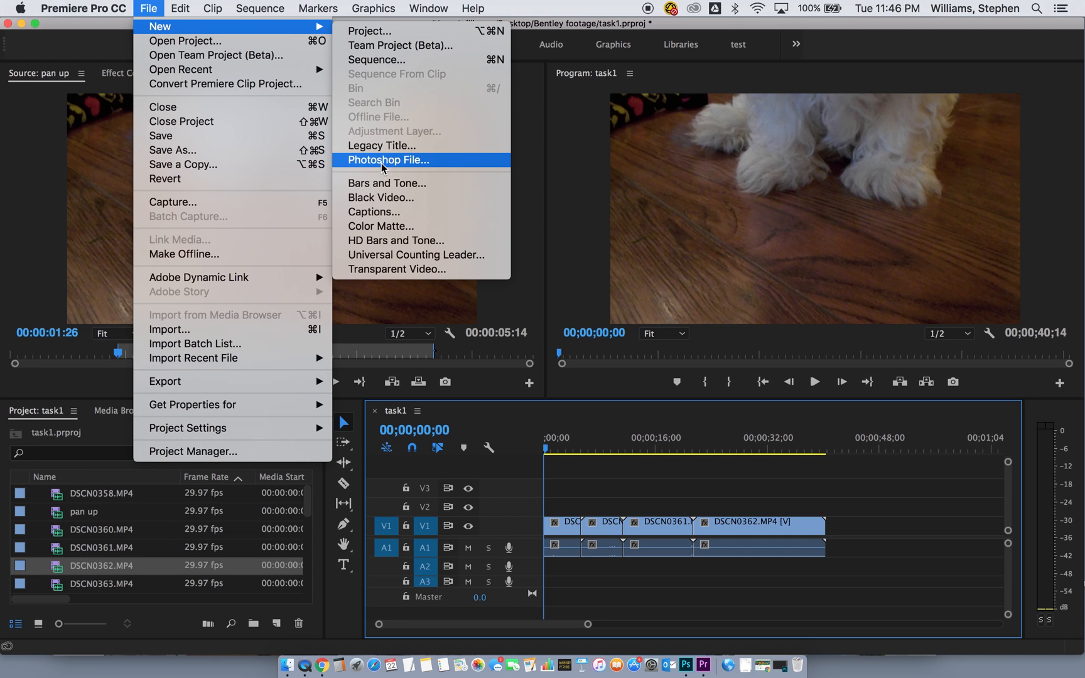
{"action": "left_click", "coordinate": [383, 161]}
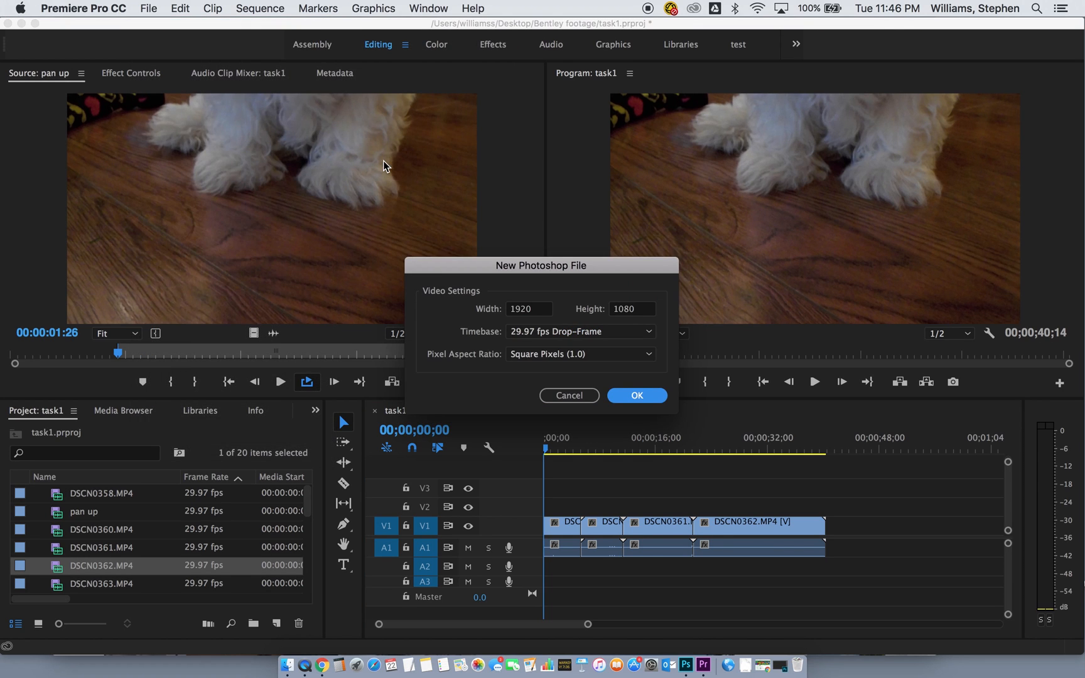
{"action": "left_click_drag", "start_coordinate": [561, 263], "coordinate": [483, 150]}
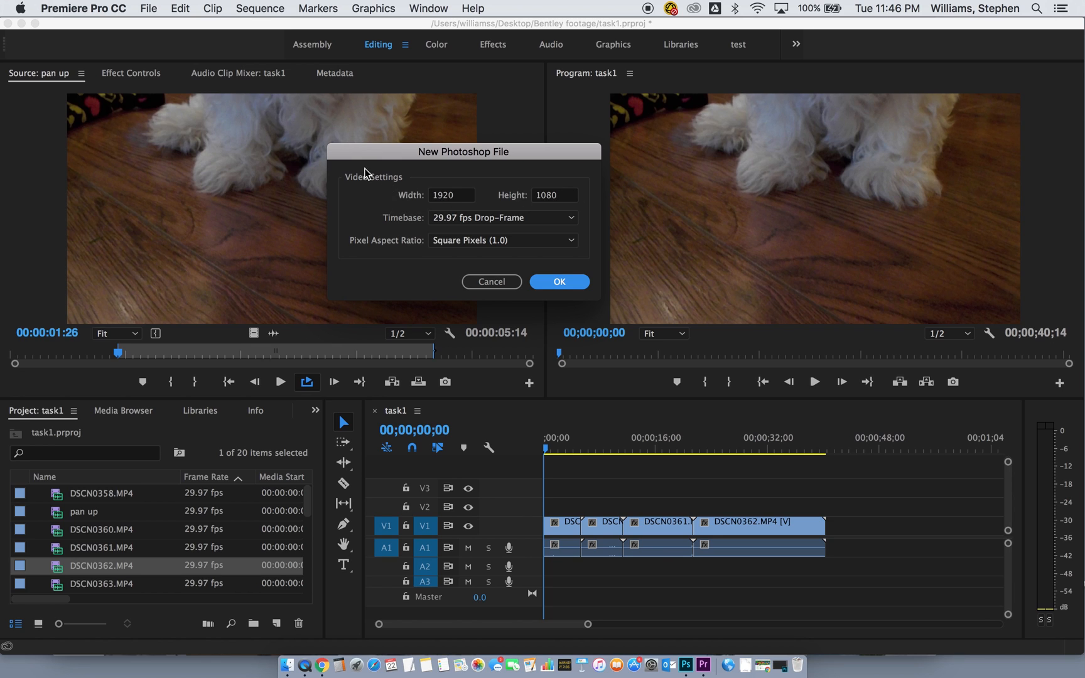
{"action": "left_click", "coordinate": [558, 282]}
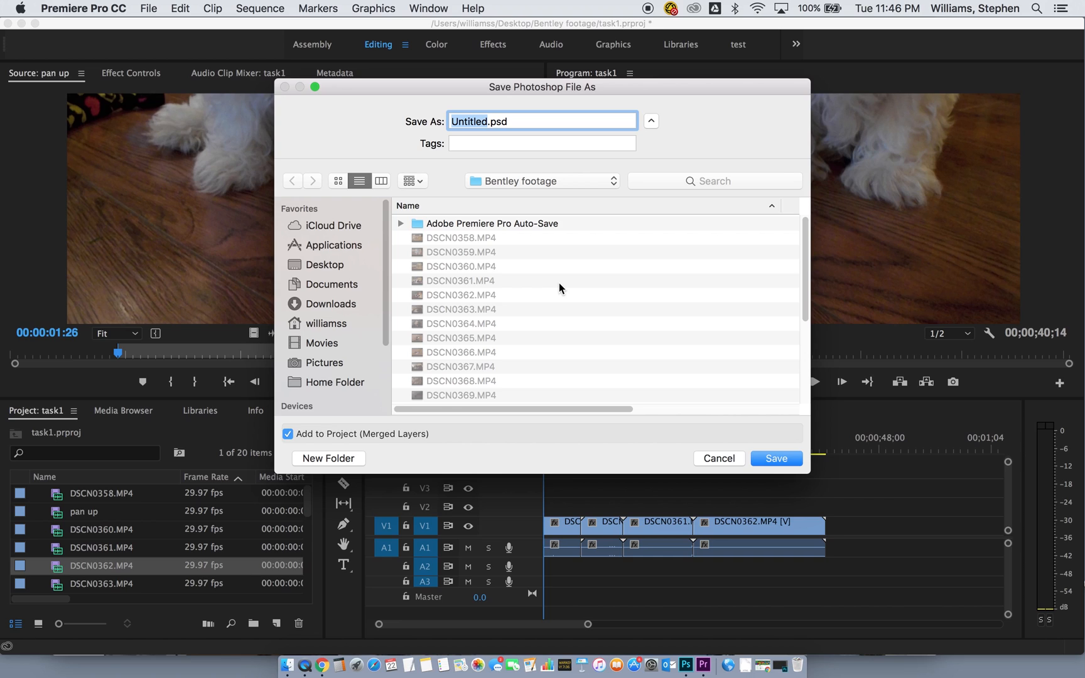
{"action": "type", "text": "itle 1"}
{"action": "left_click", "coordinate": [788, 460]}
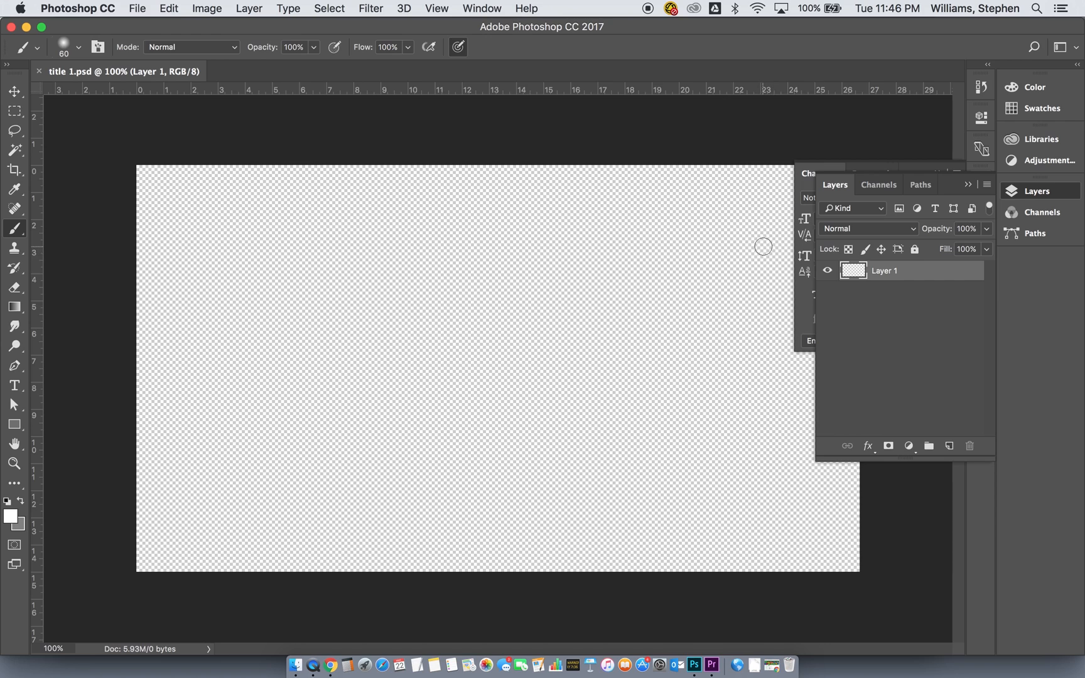
Step: Fill Layer 1 of title 1.psd with 50% Gray in Normal mode at 100% opacity
{"action": "left_click", "coordinate": [137, 9]}
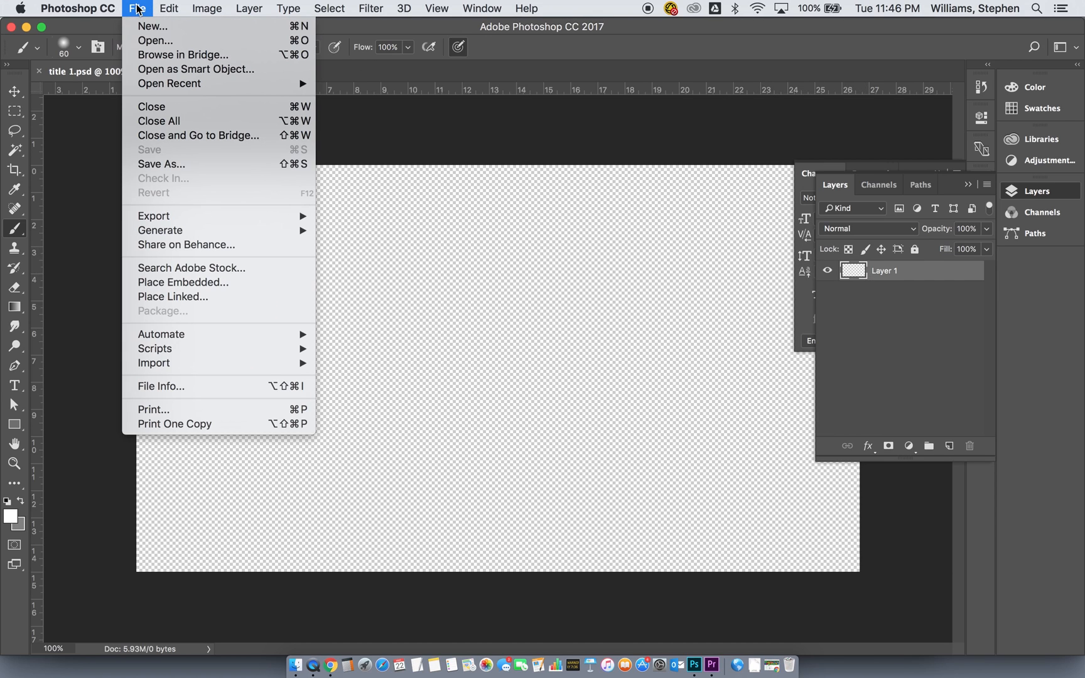
{"action": "mouse_move", "coordinate": [167, 9]}
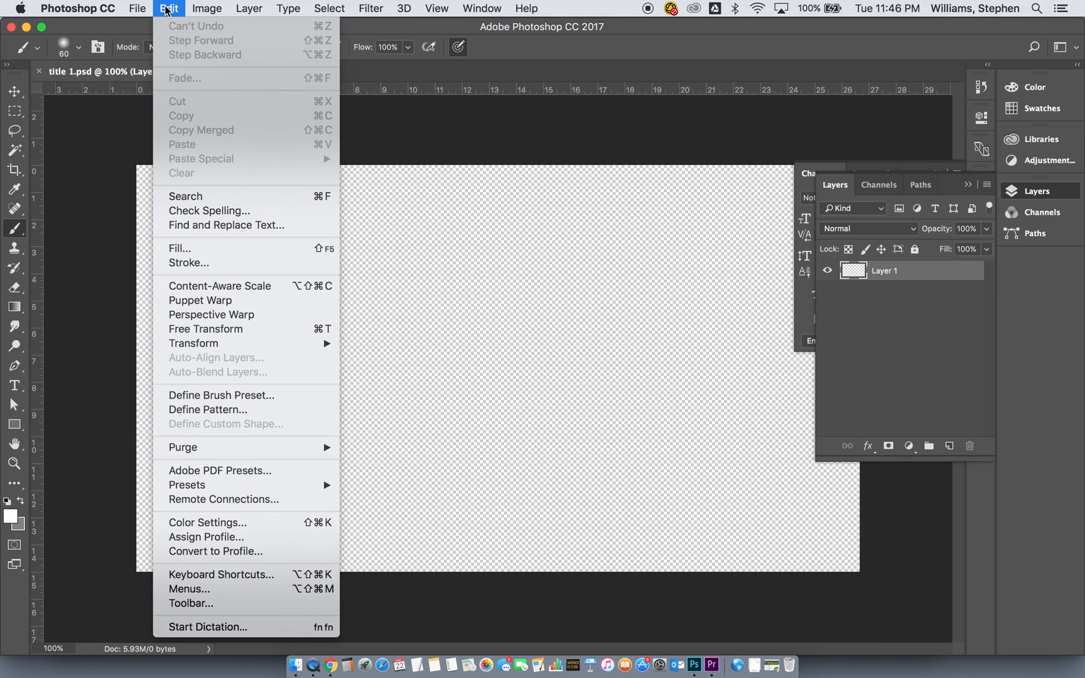
{"action": "left_click", "coordinate": [244, 247]}
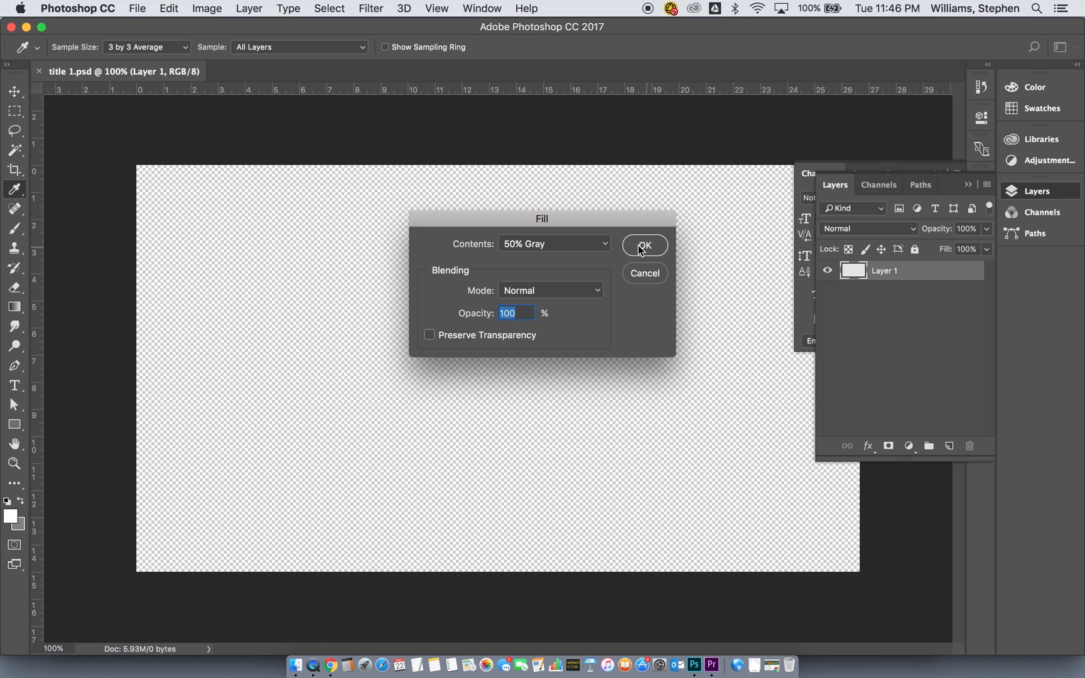
{"action": "left_click", "coordinate": [596, 248]}
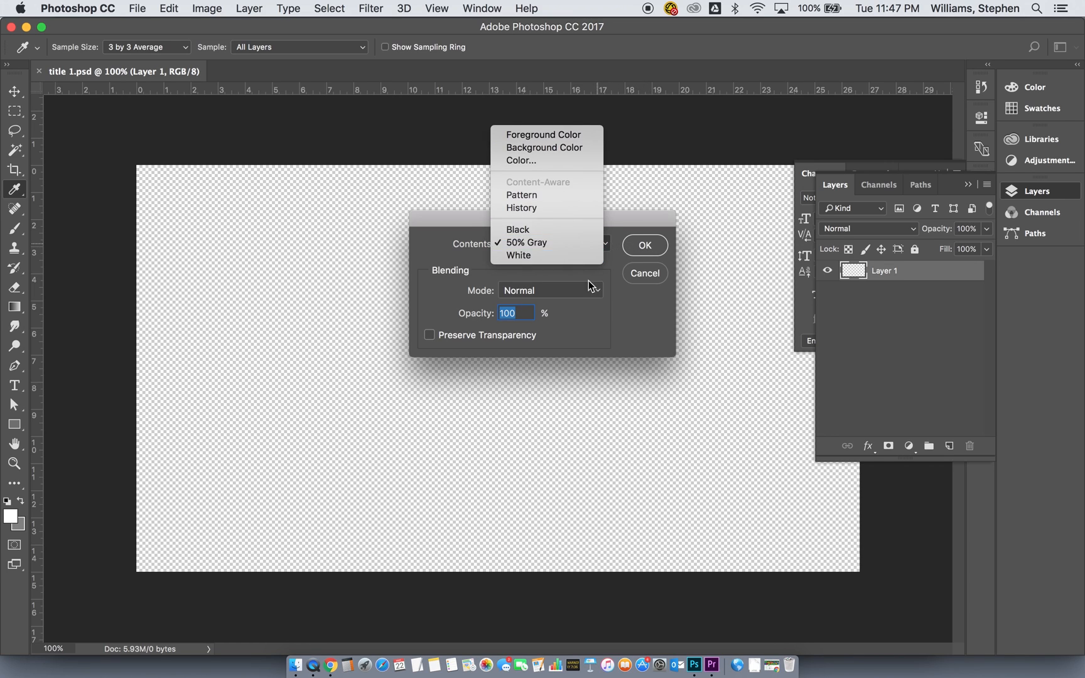
{"action": "left_click", "coordinate": [571, 252]}
{"action": "left_click", "coordinate": [646, 246]}
Step: Add a new layer above the gray fill and hand-paint the word Bentley in white across the canvas with the Brush tool
{"action": "key", "text": "b"}
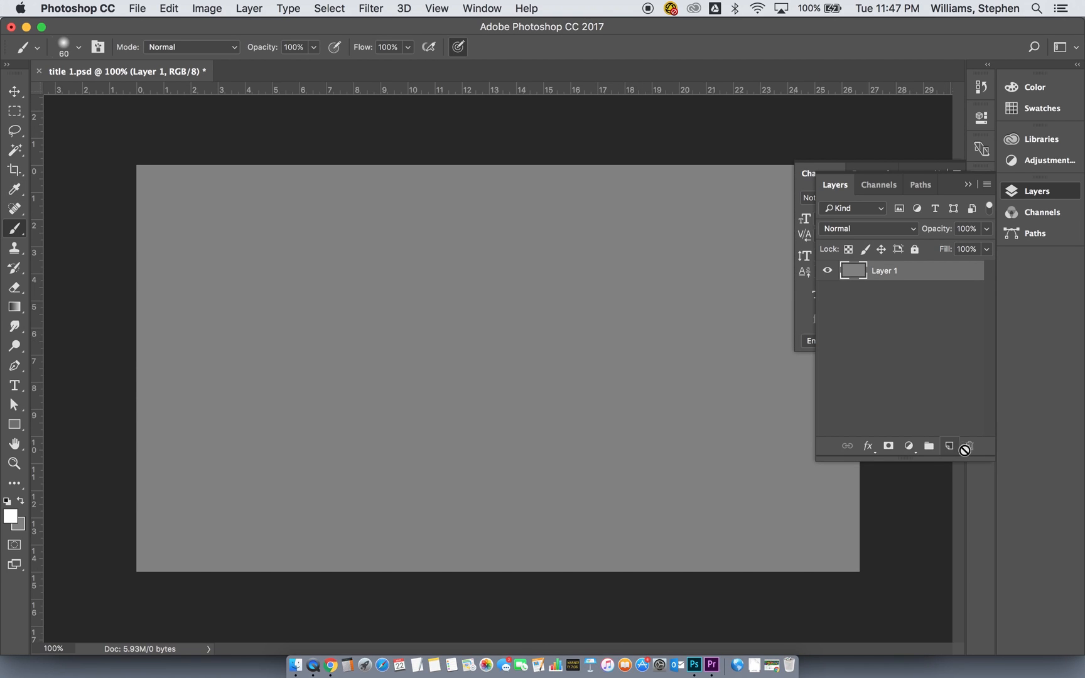
{"action": "left_click", "coordinate": [949, 446]}
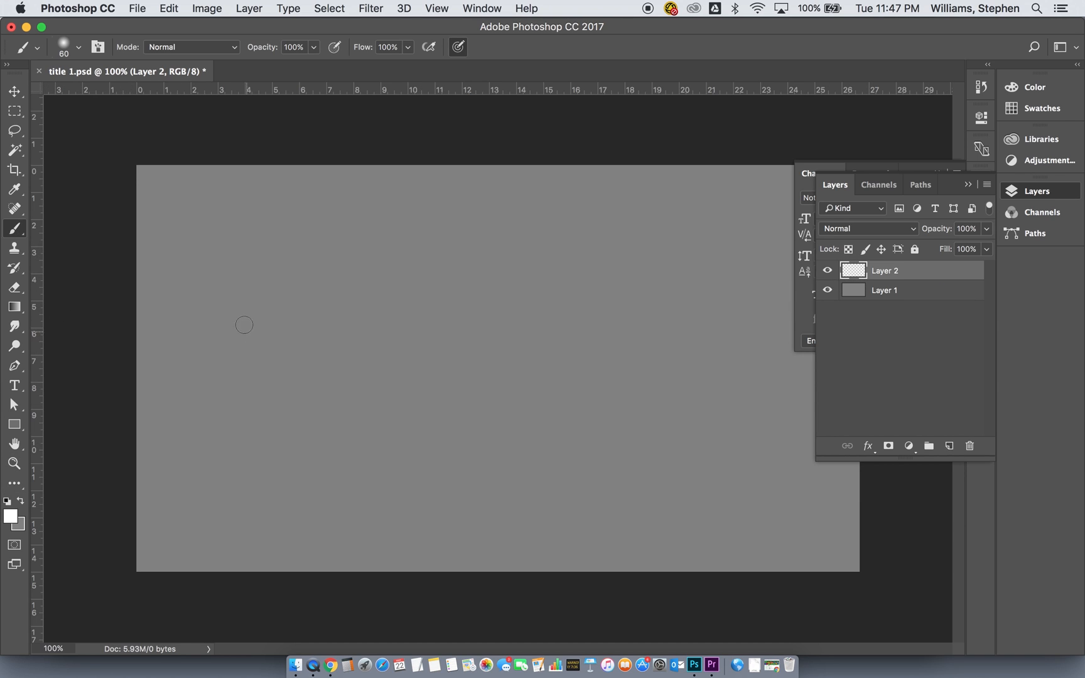
{"action": "mouse_move", "coordinate": [233, 270]}
{"action": "left_mouse_down"}
{"action": "mouse_move", "coordinate": [260, 415]}
{"action": "mouse_move", "coordinate": [250, 295]}
{"action": "mouse_move", "coordinate": [233, 285]}
{"action": "mouse_move", "coordinate": [267, 254]}
{"action": "mouse_move", "coordinate": [252, 340]}
{"action": "mouse_move", "coordinate": [288, 325]}
{"action": "mouse_move", "coordinate": [228, 401]}
{"action": "left_mouse_up"}
{"action": "mouse_move", "coordinate": [322, 344]}
{"action": "left_mouse_down"}
{"action": "mouse_move", "coordinate": [358, 311]}
{"action": "mouse_move", "coordinate": [362, 374]}
{"action": "left_mouse_up"}
{"action": "mouse_move", "coordinate": [390, 288]}
{"action": "left_mouse_down"}
{"action": "mouse_move", "coordinate": [395, 341]}
{"action": "mouse_move", "coordinate": [400, 284]}
{"action": "mouse_move", "coordinate": [442, 346]}
{"action": "left_mouse_up"}
{"action": "left_click_drag", "start_coordinate": [465, 221], "coordinate": [502, 379]}
{"action": "left_click_drag", "start_coordinate": [419, 272], "coordinate": [509, 253]}
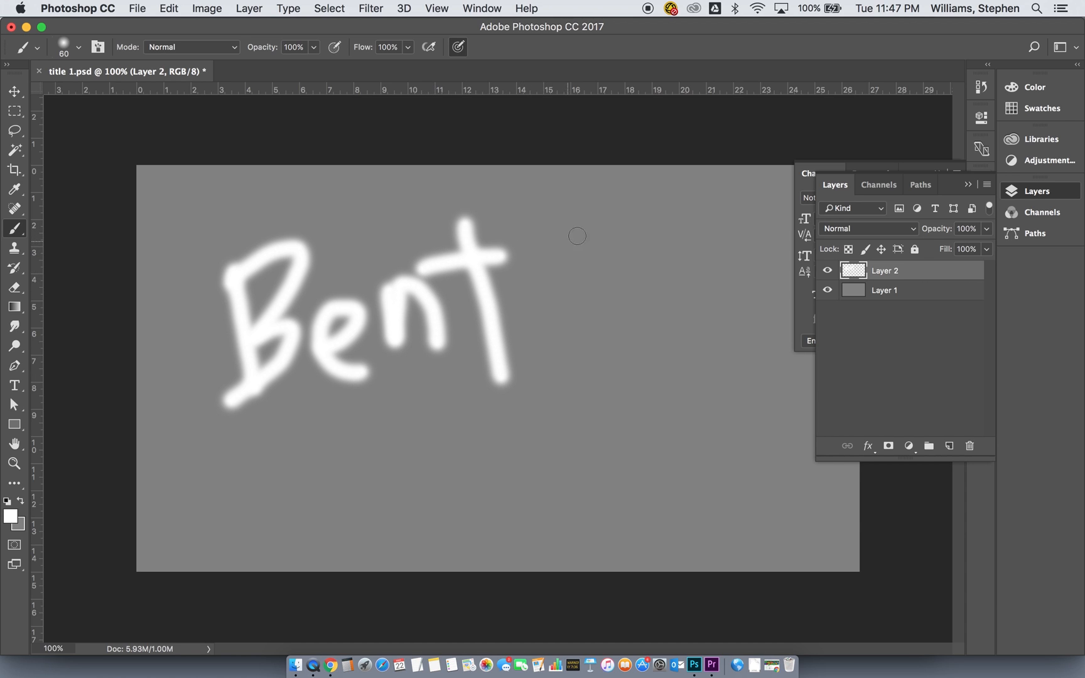
{"action": "left_click_drag", "start_coordinate": [501, 192], "coordinate": [571, 384]}
{"action": "left_click_drag", "start_coordinate": [595, 302], "coordinate": [652, 374]}
{"action": "left_click_drag", "start_coordinate": [669, 282], "coordinate": [715, 375]}
{"action": "mouse_move", "coordinate": [738, 288]}
{"action": "left_mouse_down"}
{"action": "mouse_move", "coordinate": [703, 404]}
{"action": "mouse_move", "coordinate": [585, 491]}
{"action": "left_mouse_up"}
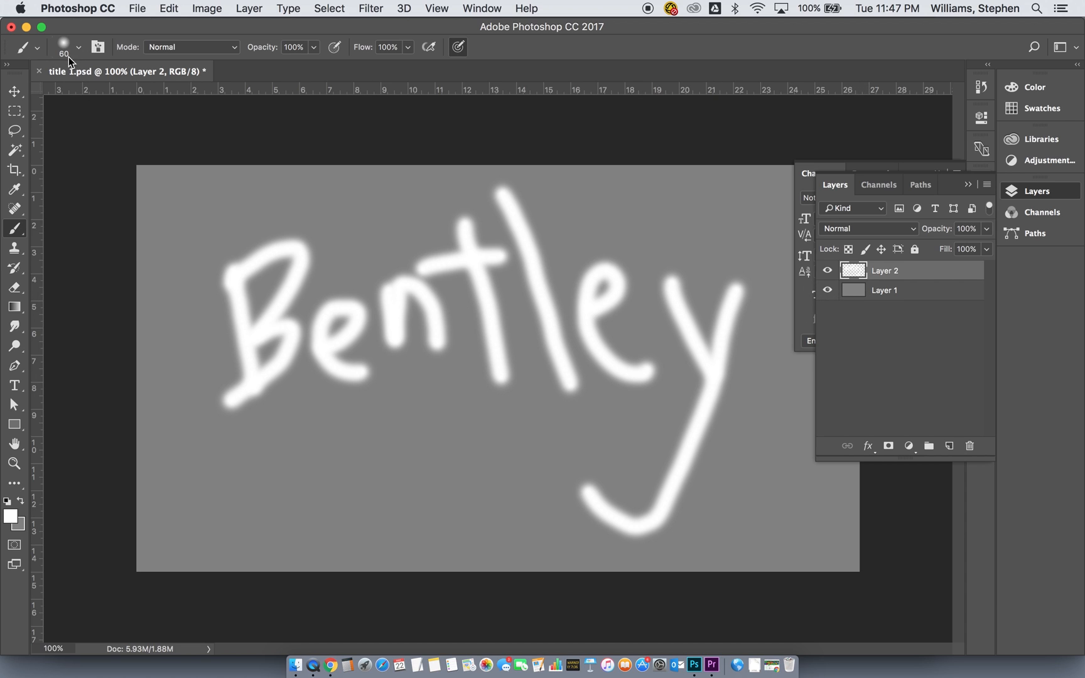
Step: Save title 1.psd, minimize the Photoshop window and return to the task1 project in Premiere Pro
{"action": "left_click", "coordinate": [134, 10]}
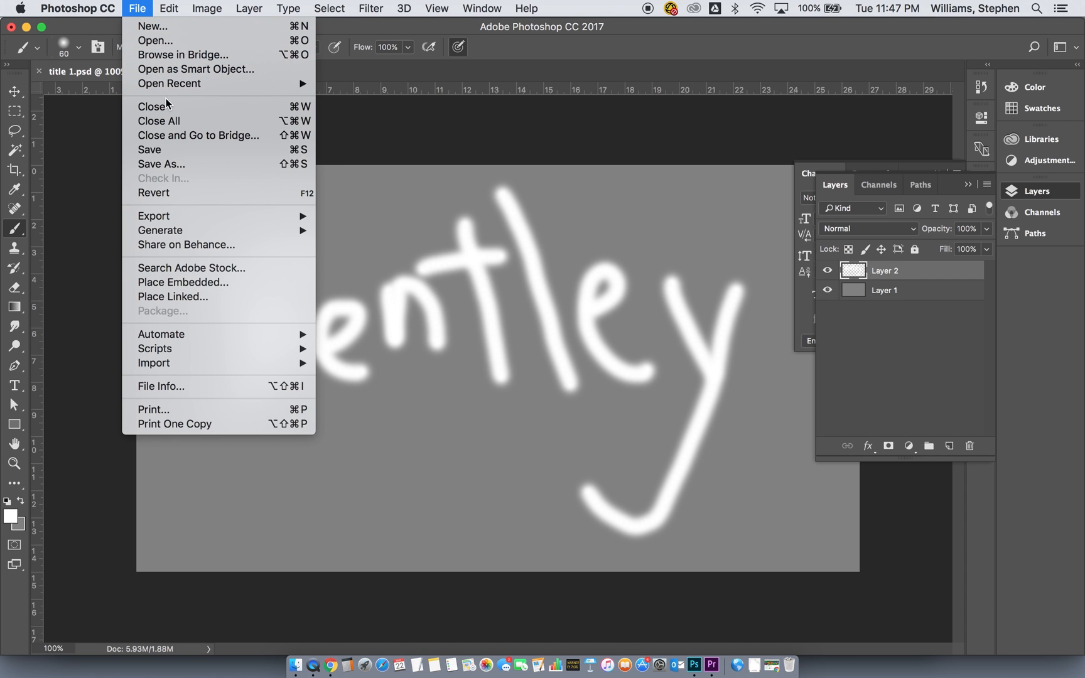
{"action": "left_click", "coordinate": [165, 151]}
{"action": "left_click", "coordinate": [26, 27]}
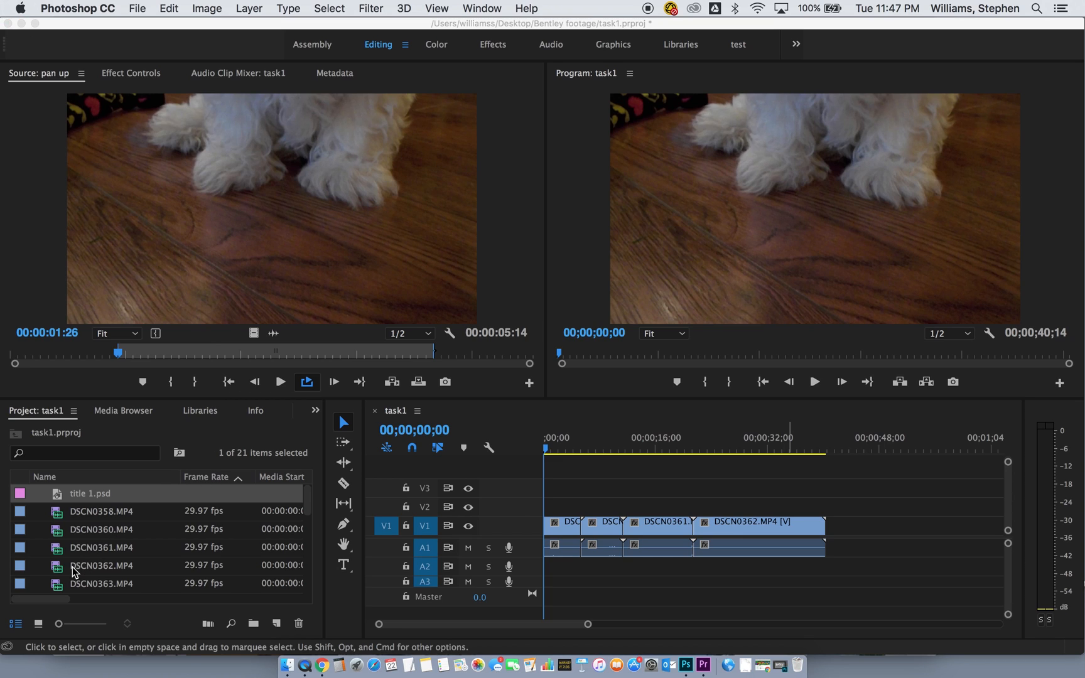
Step: Locate title 1.psd in the Bentley footage folder with the Media Browser and start importing it
{"action": "left_click", "coordinate": [113, 411]}
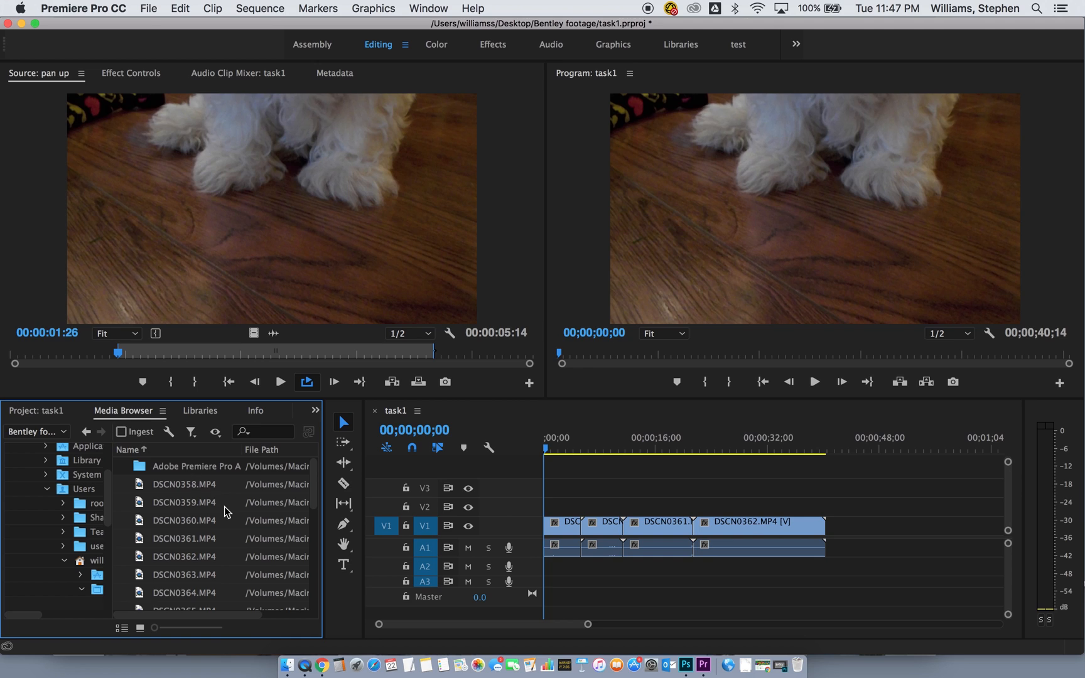
{"action": "scroll", "coordinate": [242, 502], "scroll_direction": "down", "scroll_amount": 3}
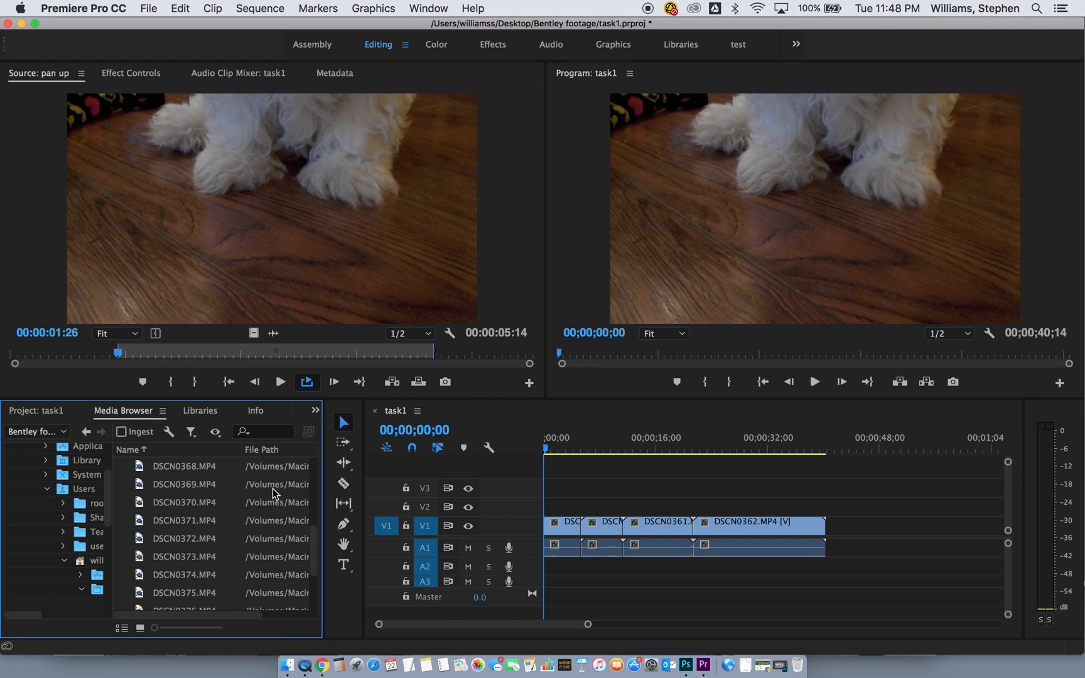
{"action": "scroll", "coordinate": [272, 488], "scroll_direction": "down", "scroll_amount": 3}
{"action": "left_click", "coordinate": [147, 585]}
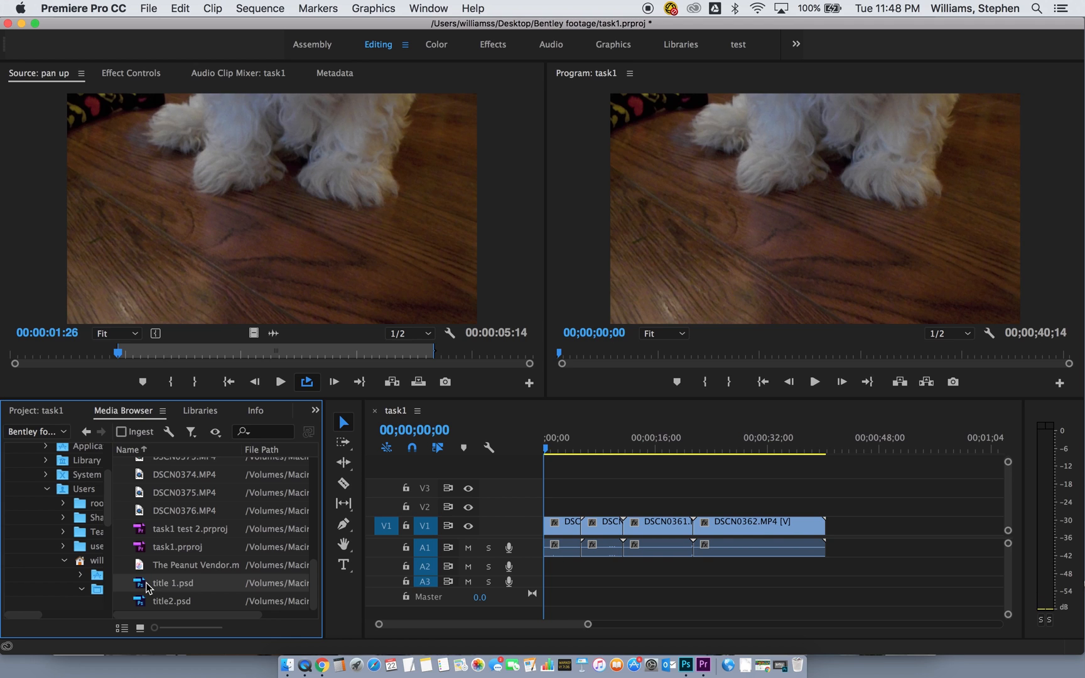
{"action": "right_click", "coordinate": [148, 587]}
{"action": "left_click", "coordinate": [175, 583]}
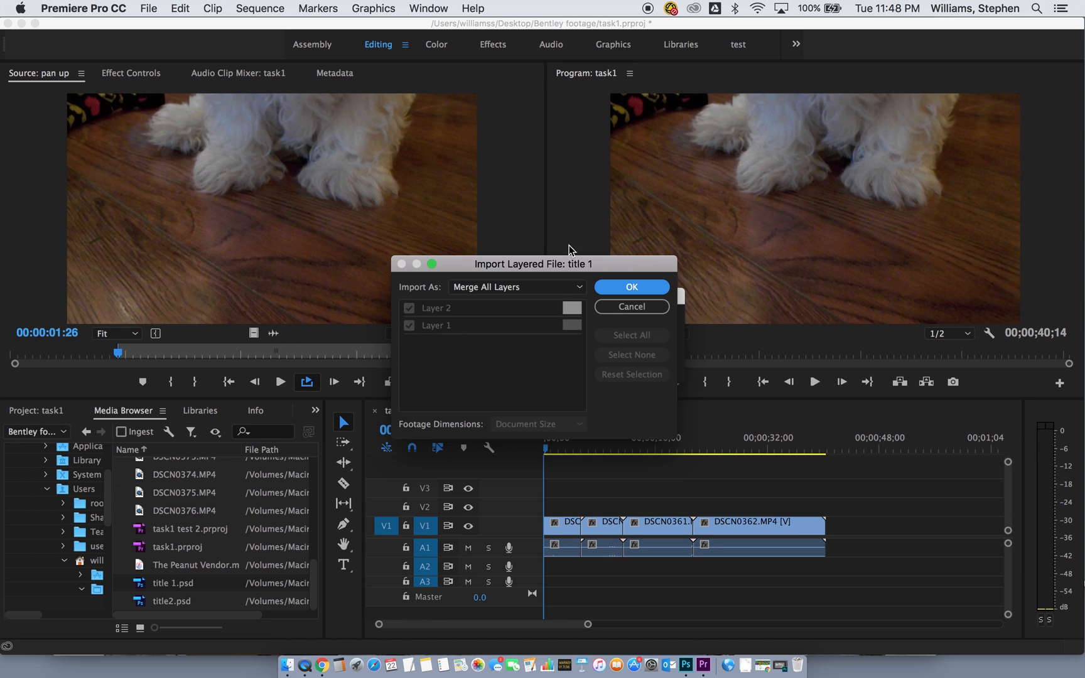
Step: Import title 1.psd as Individual Layers at Document Size, with Layer 1 excluded and only Layer 2 included
{"action": "left_click_drag", "start_coordinate": [567, 265], "coordinate": [456, 157]}
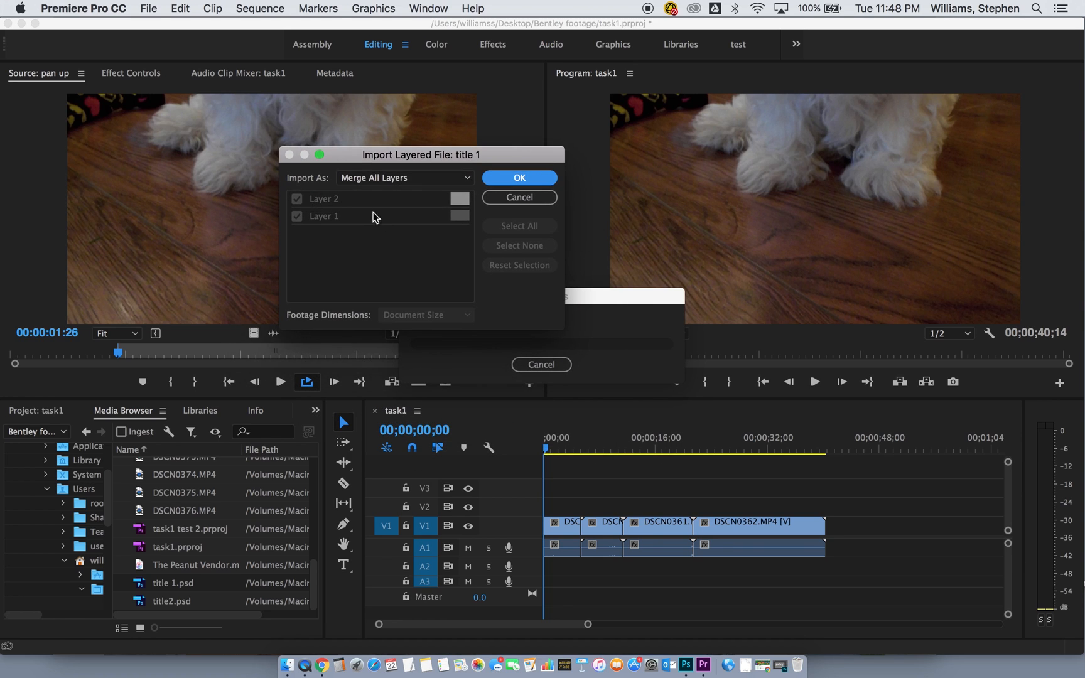
{"action": "left_click", "coordinate": [464, 179]}
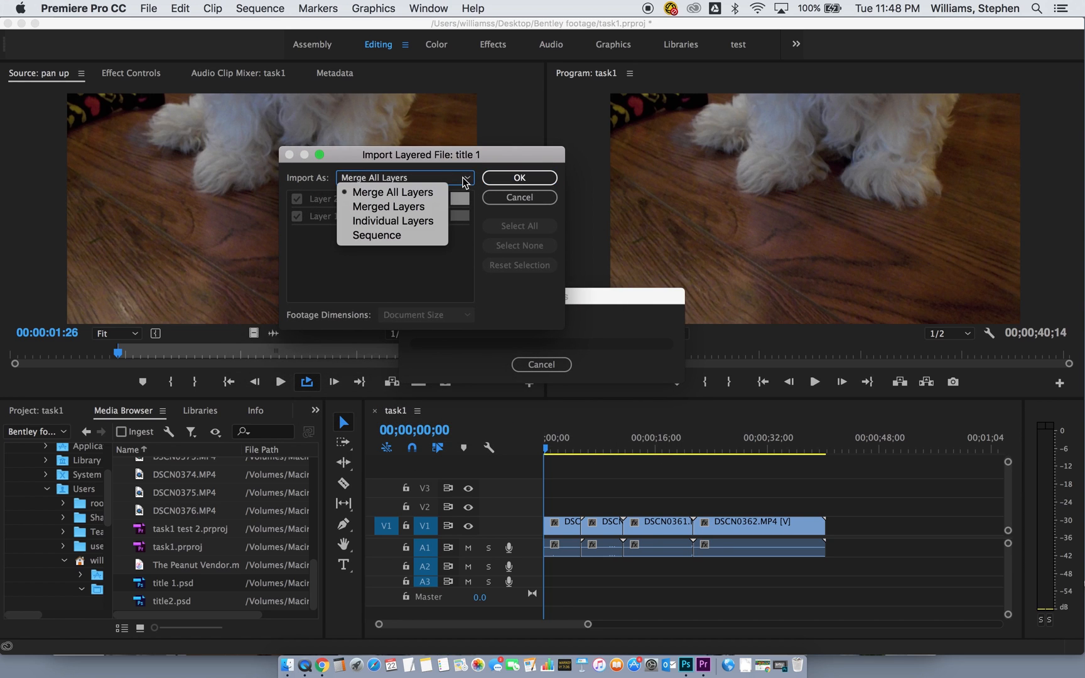
{"action": "left_click", "coordinate": [432, 179]}
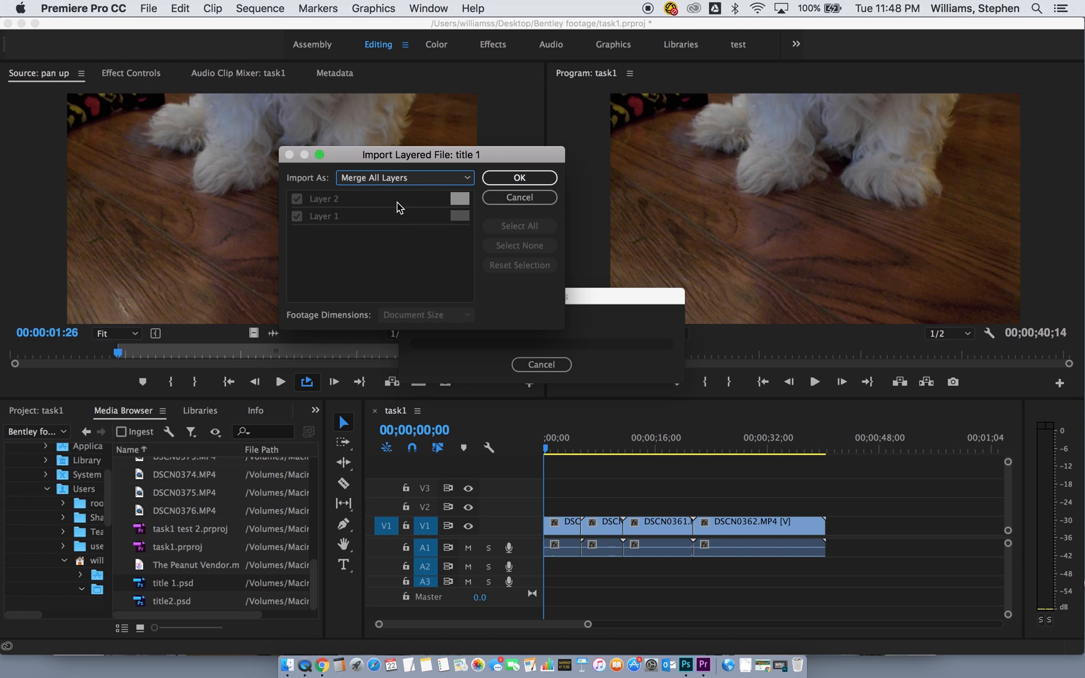
{"action": "left_click", "coordinate": [409, 182]}
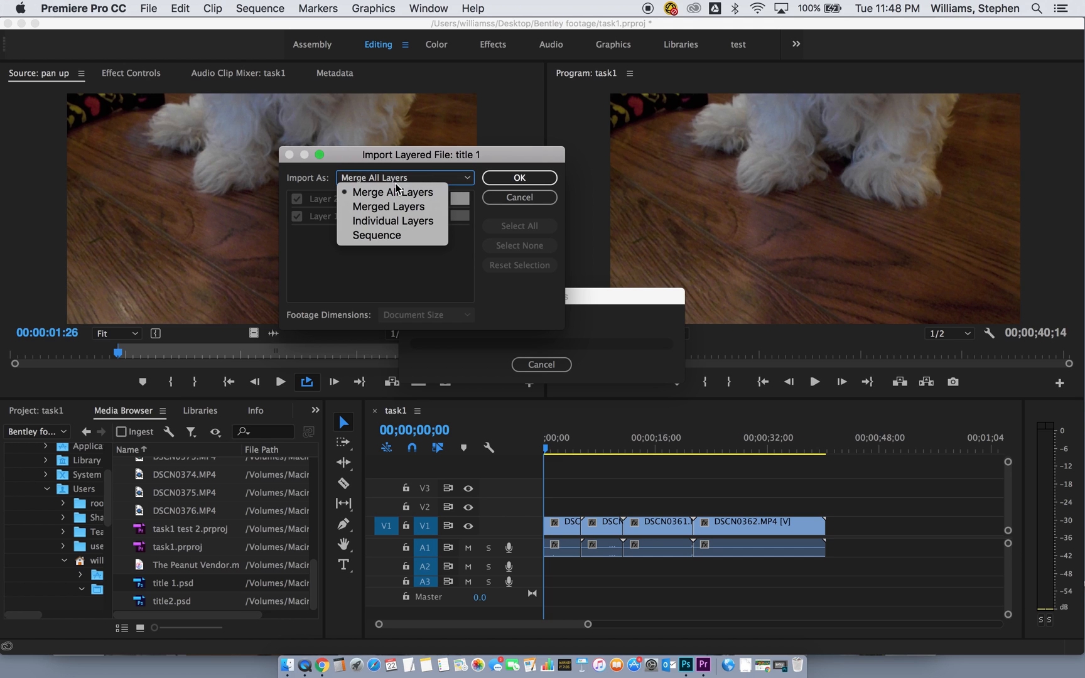
{"action": "left_click", "coordinate": [396, 220]}
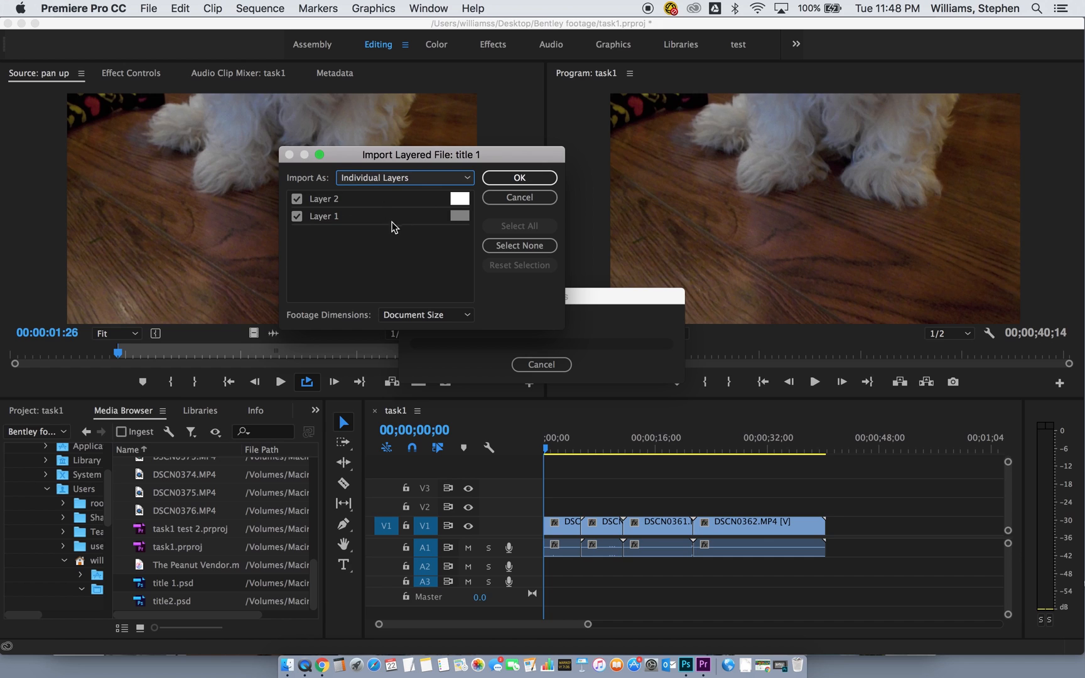
{"action": "left_click", "coordinate": [298, 217]}
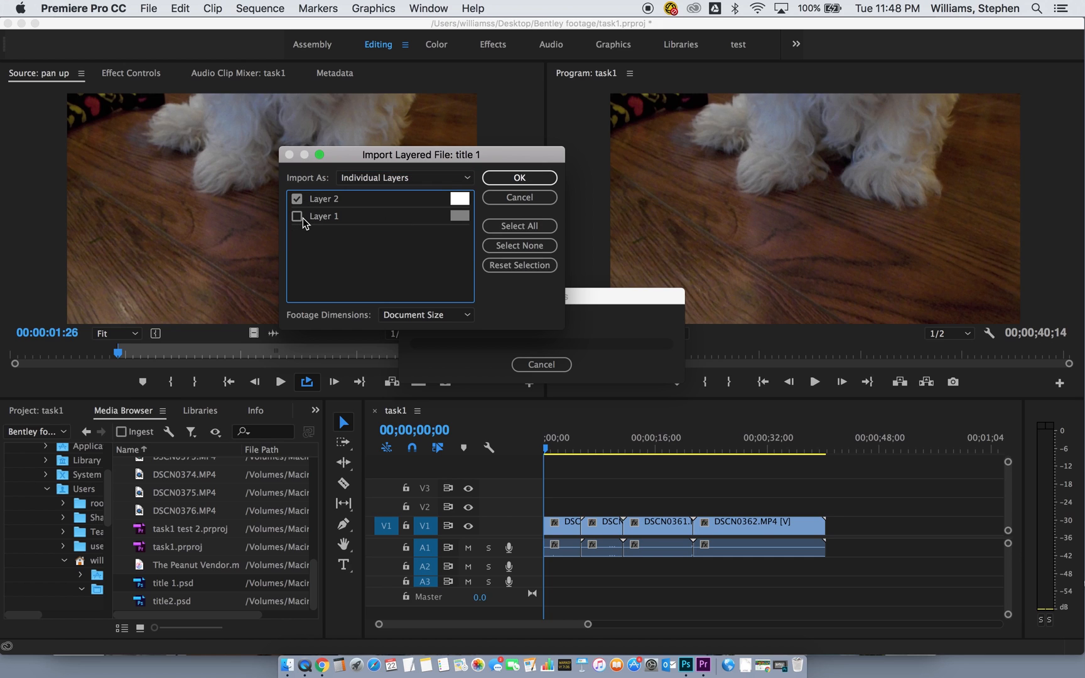
{"action": "left_click", "coordinate": [529, 178]}
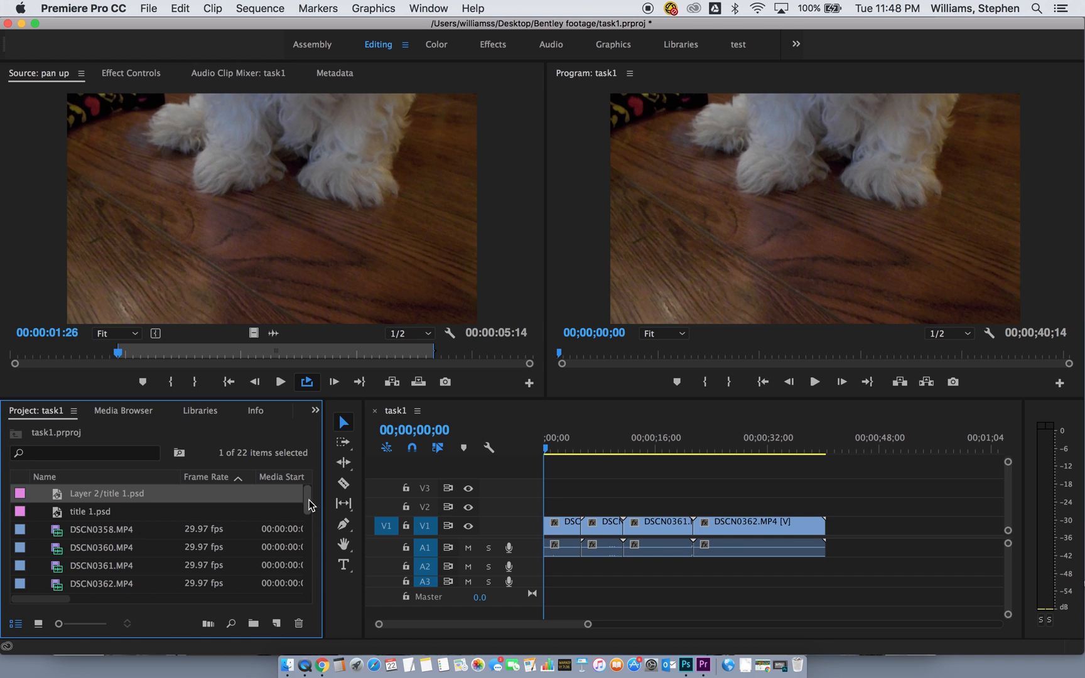
Step: Preview title 1.psd and Layer 2/title 1.psd in the Source monitor to compare their backgrounds
{"action": "left_click_drag", "start_coordinate": [307, 500], "coordinate": [312, 588]}
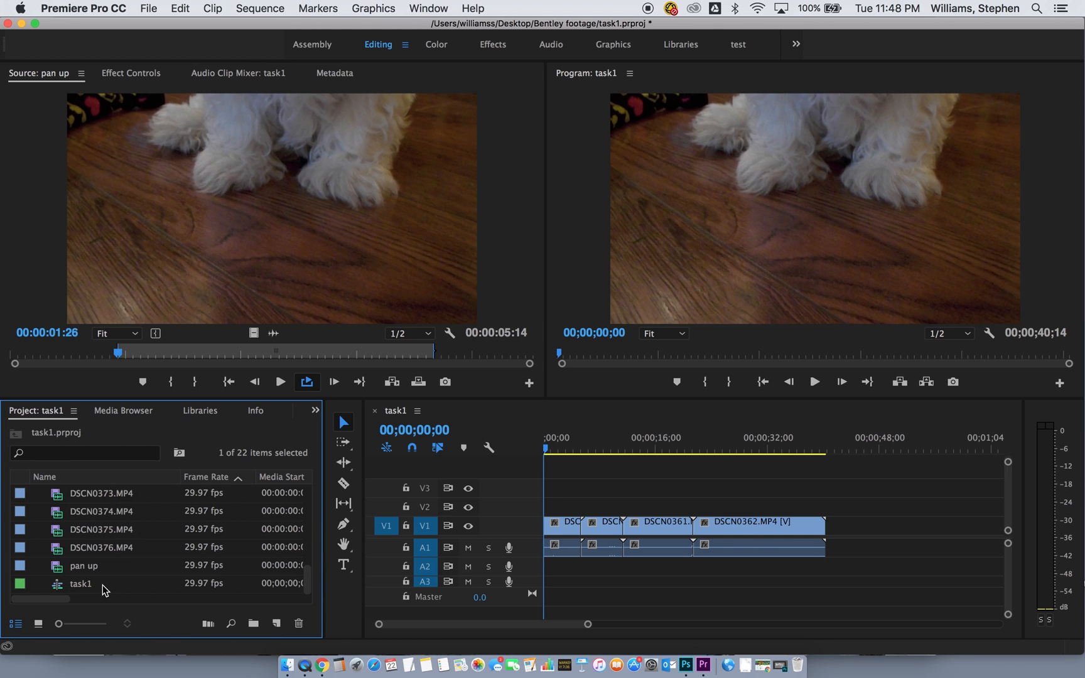
{"action": "left_click_drag", "start_coordinate": [307, 571], "coordinate": [317, 443]}
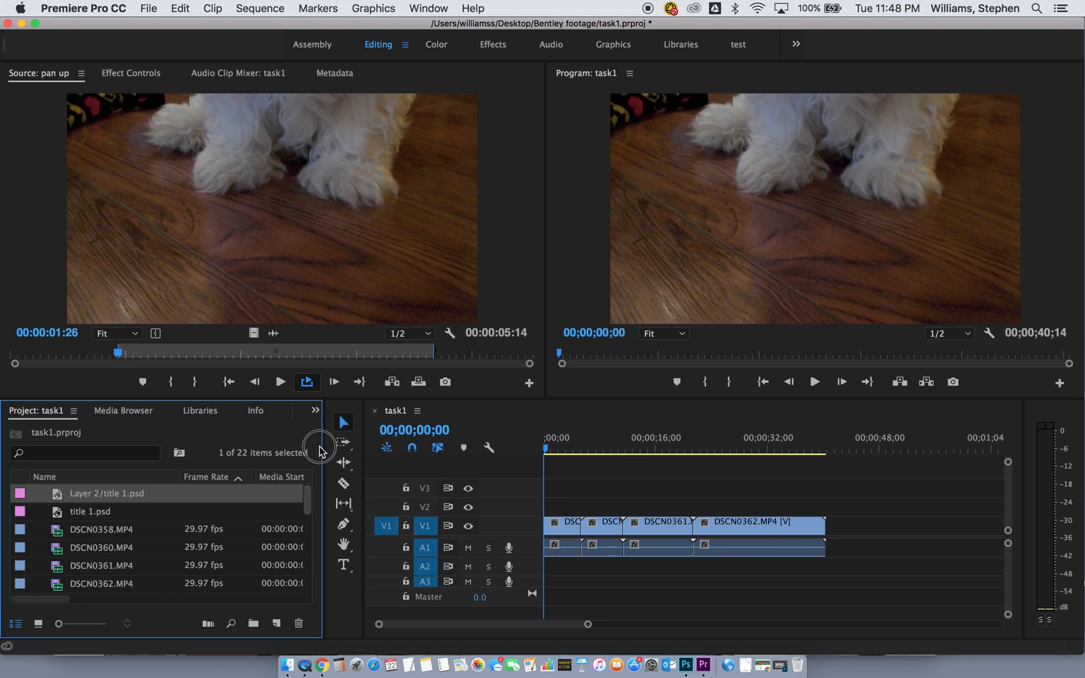
{"action": "left_click", "coordinate": [60, 513]}
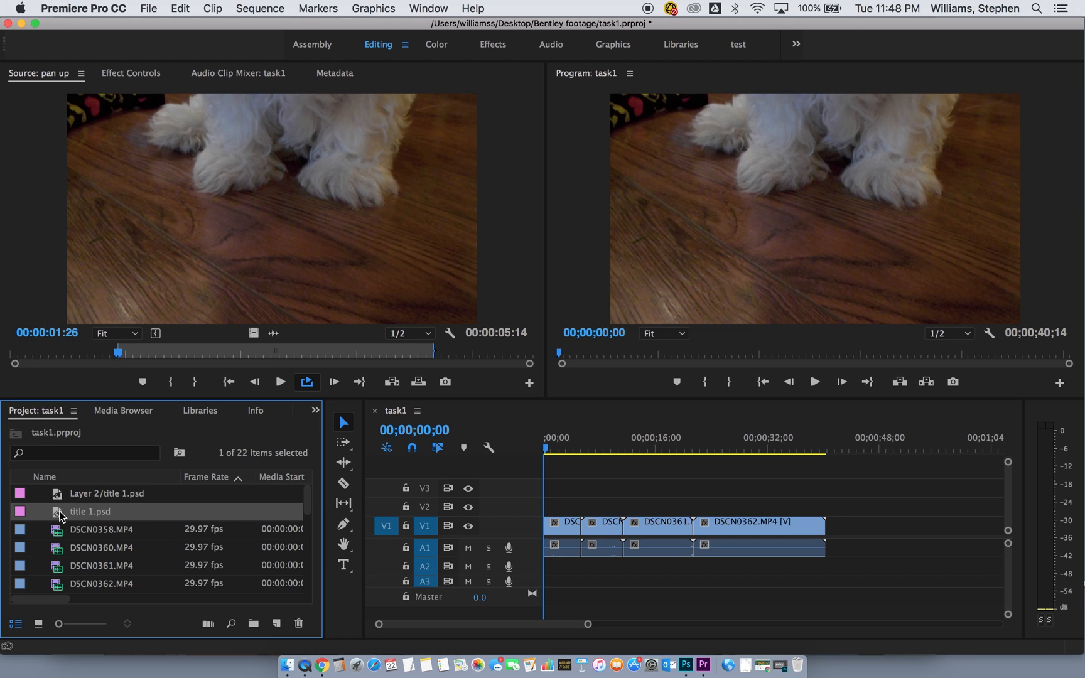
{"action": "double_click", "coordinate": [60, 511]}
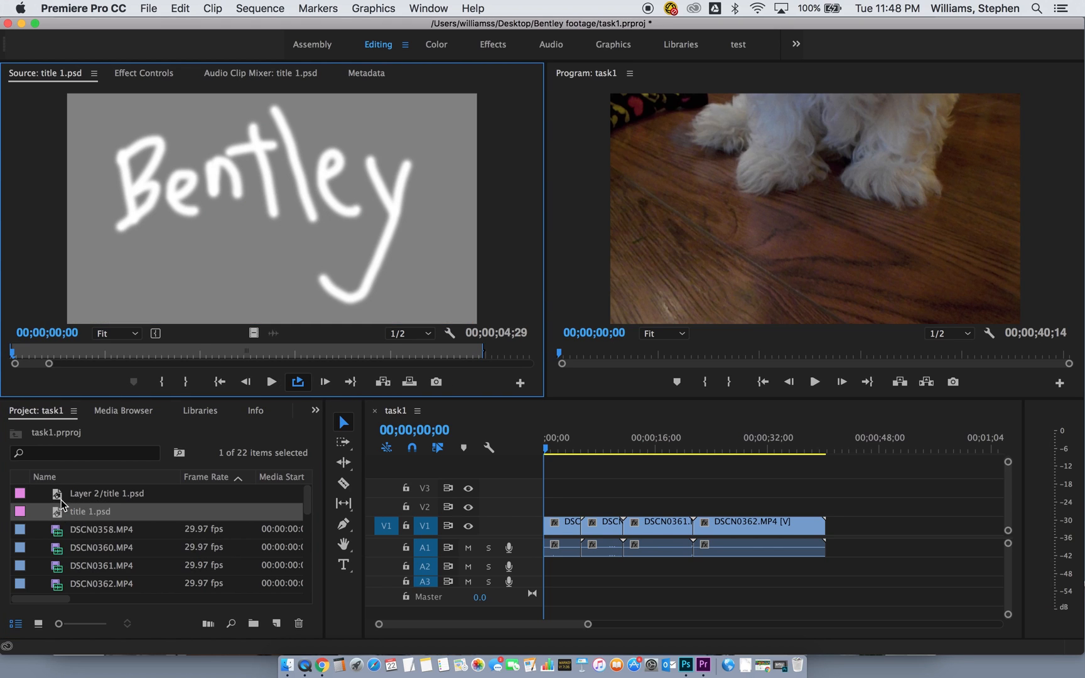
{"action": "double_click", "coordinate": [60, 495]}
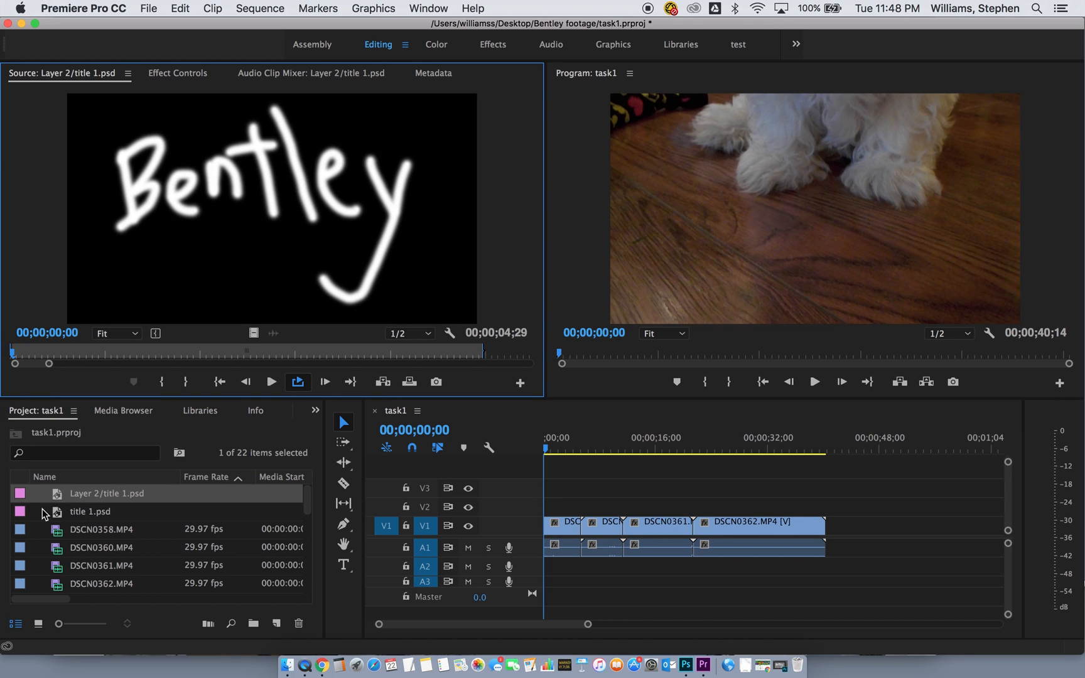
Step: Delete title 1.psd from the project and place Layer 2/title 1.psd on track V2 at the start of the sequence
{"action": "left_click", "coordinate": [79, 513]}
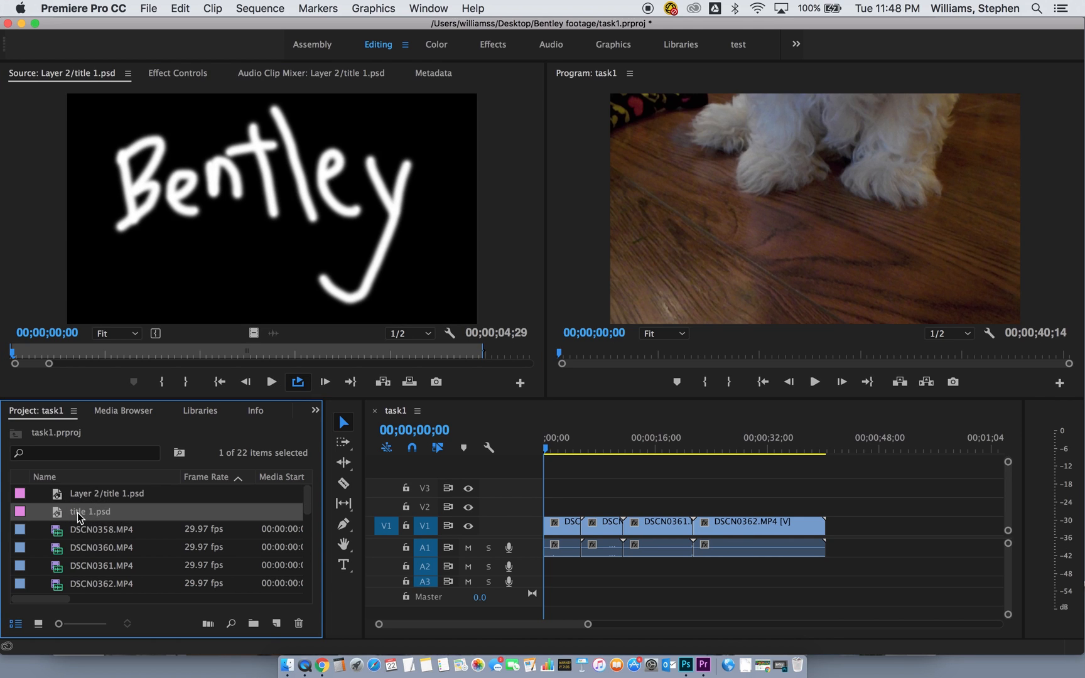
{"action": "left_click", "coordinate": [299, 623]}
{"action": "left_click_drag", "start_coordinate": [67, 497], "coordinate": [535, 516]}
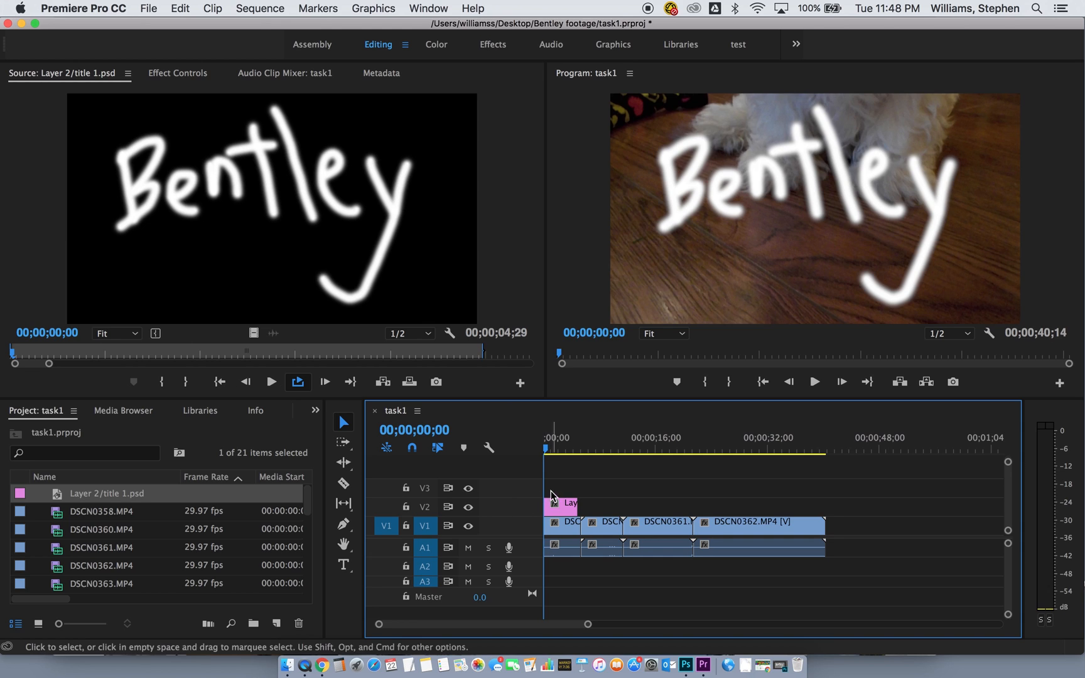
Step: Apply a Cross Dissolve video transition to both the start and the end of the Bentley title clip on V2
{"action": "left_click", "coordinate": [315, 410]}
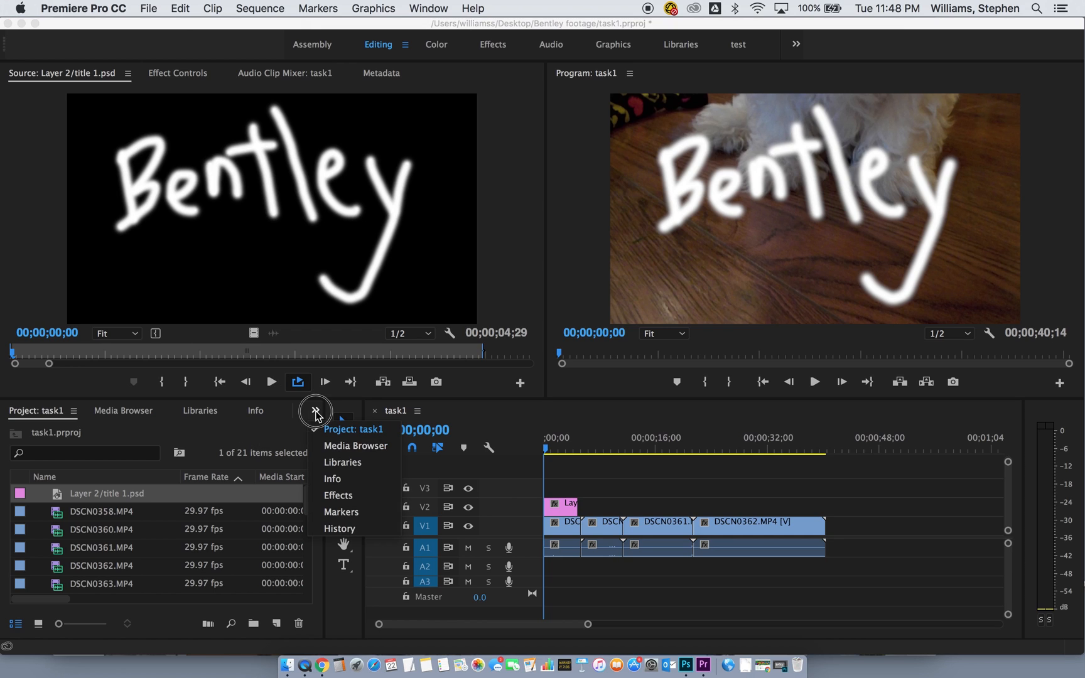
{"action": "left_click", "coordinate": [339, 495]}
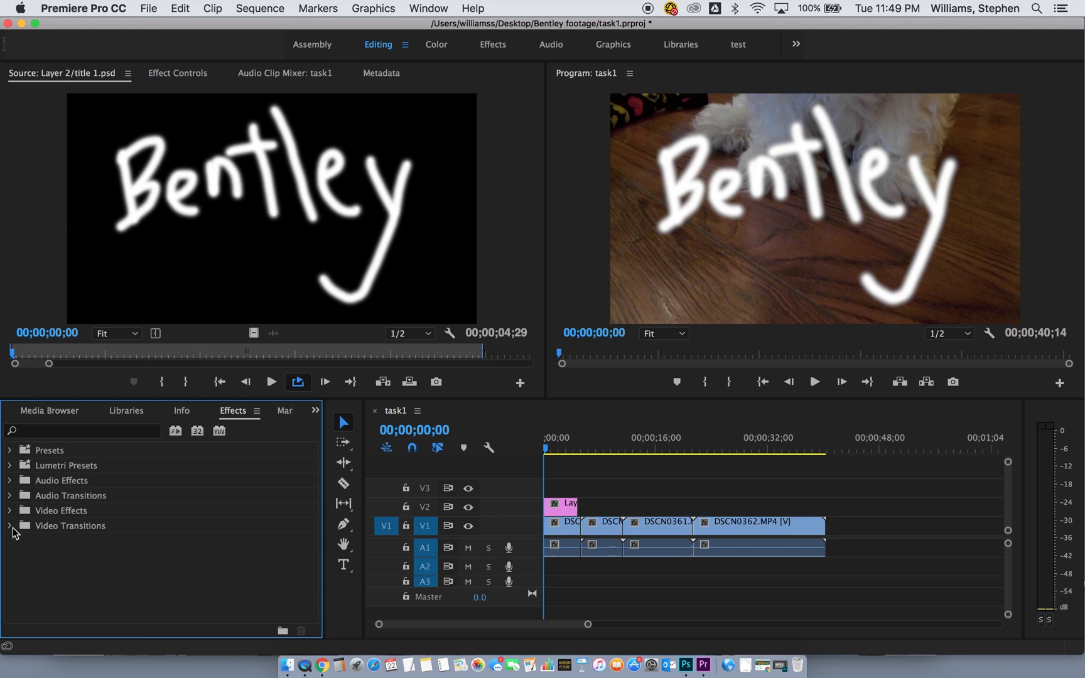
{"action": "left_click", "coordinate": [11, 528]}
{"action": "left_click", "coordinate": [18, 555]}
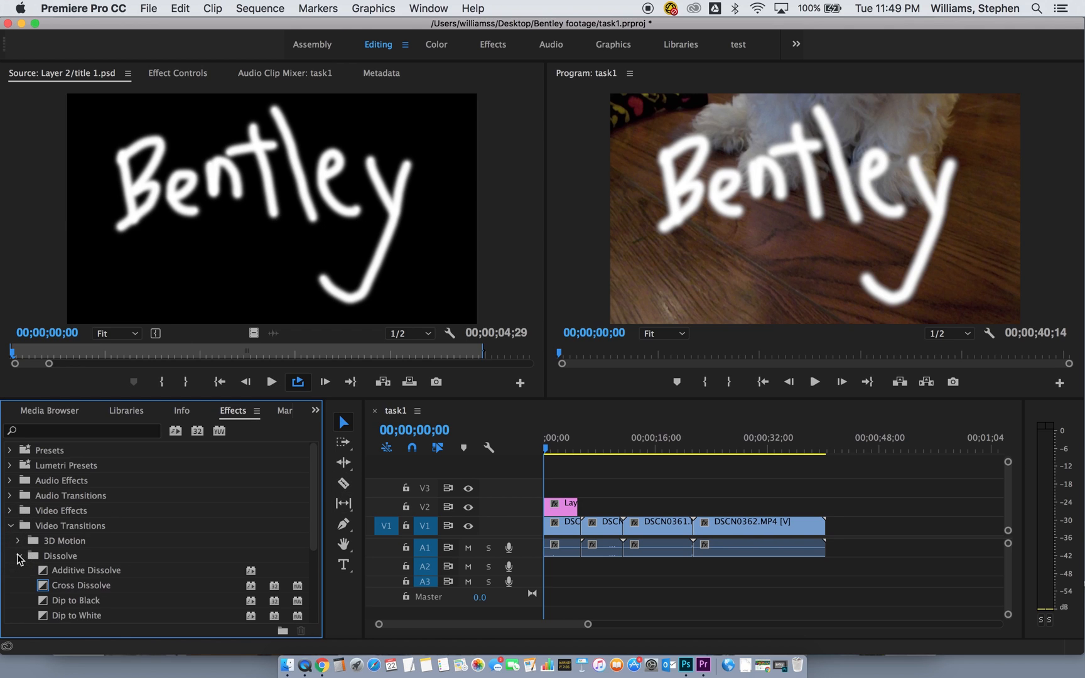
{"action": "left_click", "coordinate": [41, 588]}
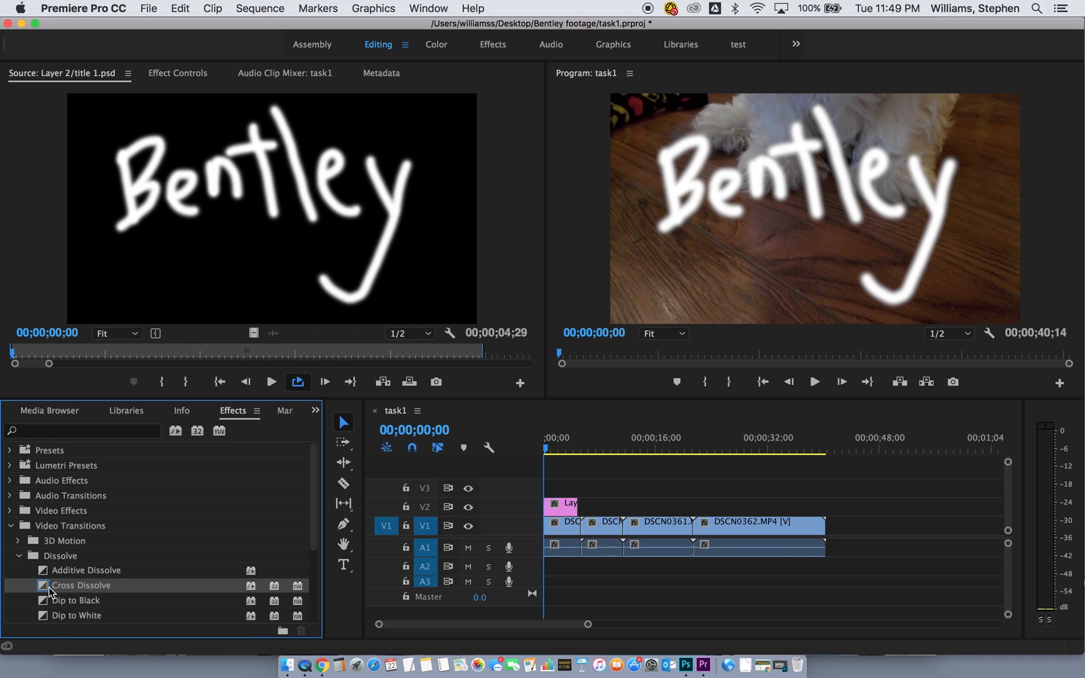
{"action": "left_click_drag", "start_coordinate": [49, 590], "coordinate": [547, 507]}
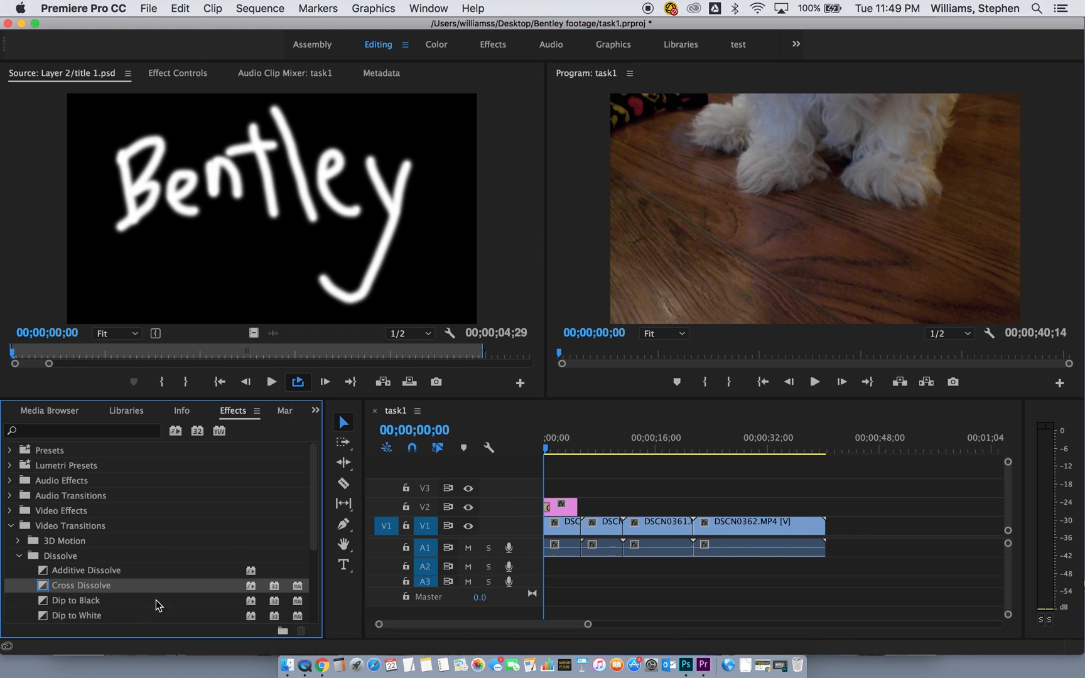
{"action": "left_click_drag", "start_coordinate": [44, 587], "coordinate": [577, 508]}
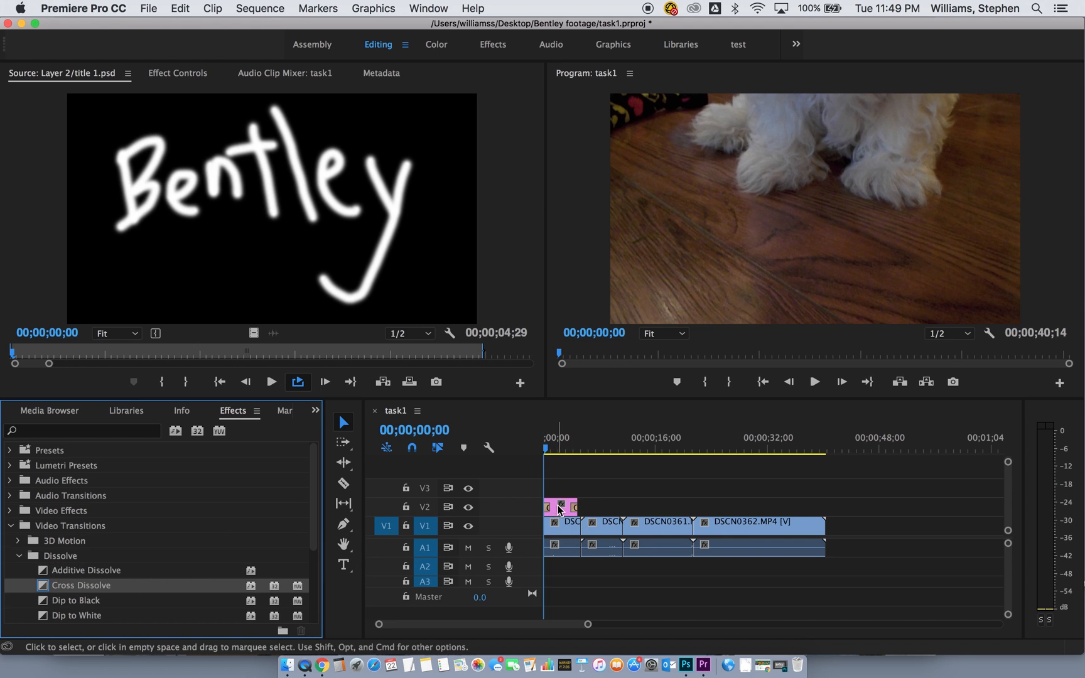
Step: Play the sequence from the start through the end of the title to check its fades
{"action": "mouse_move", "coordinate": [545, 448]}
{"action": "left_mouse_down"}
{"action": "mouse_move", "coordinate": [581, 449]}
{"action": "mouse_move", "coordinate": [543, 448]}
{"action": "left_mouse_up"}
{"action": "key", "text": "space"}
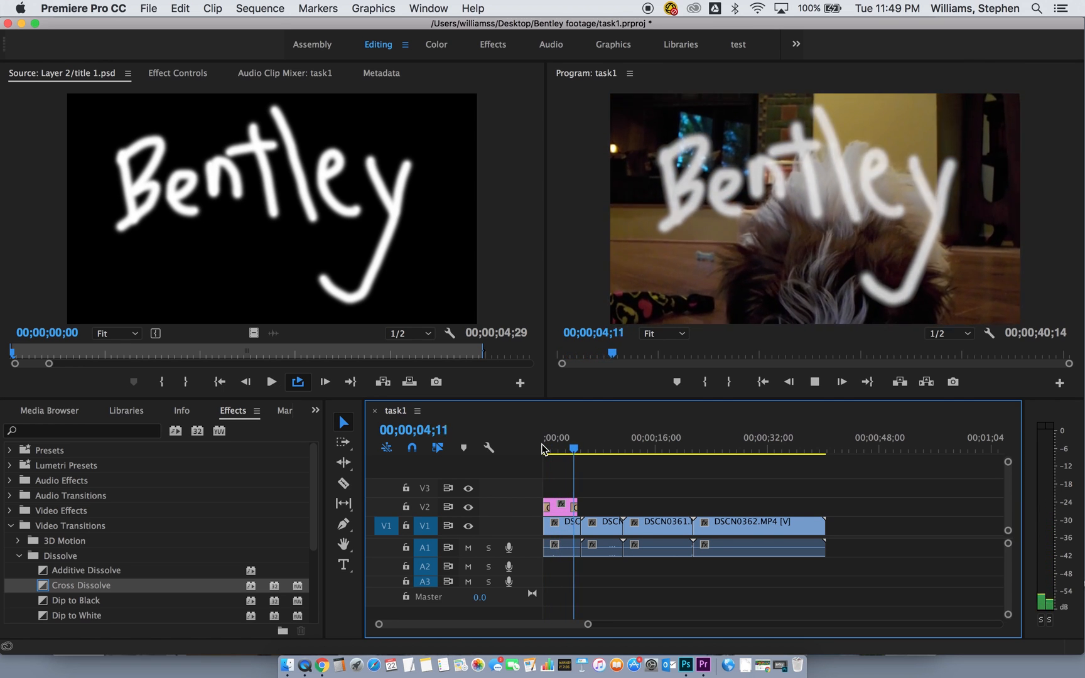
{"action": "key", "text": "space"}
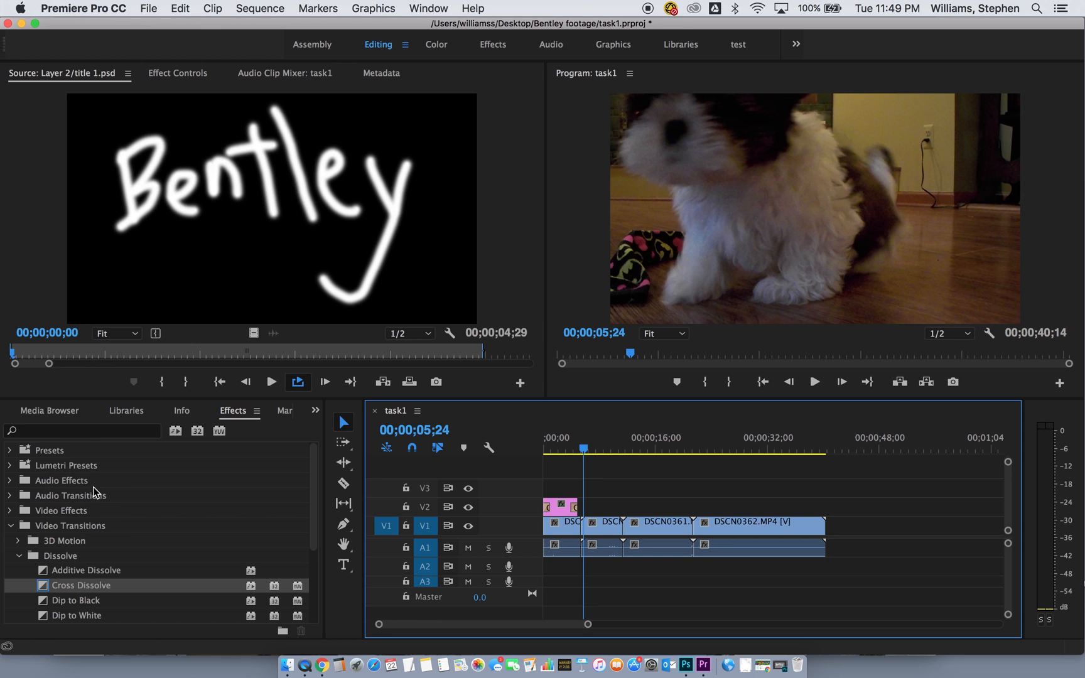
Step: Import The Peanut Vendor.mp3 from the Bentley footage folder and place it on track A2 at the start of the sequence
{"action": "left_click", "coordinate": [67, 410]}
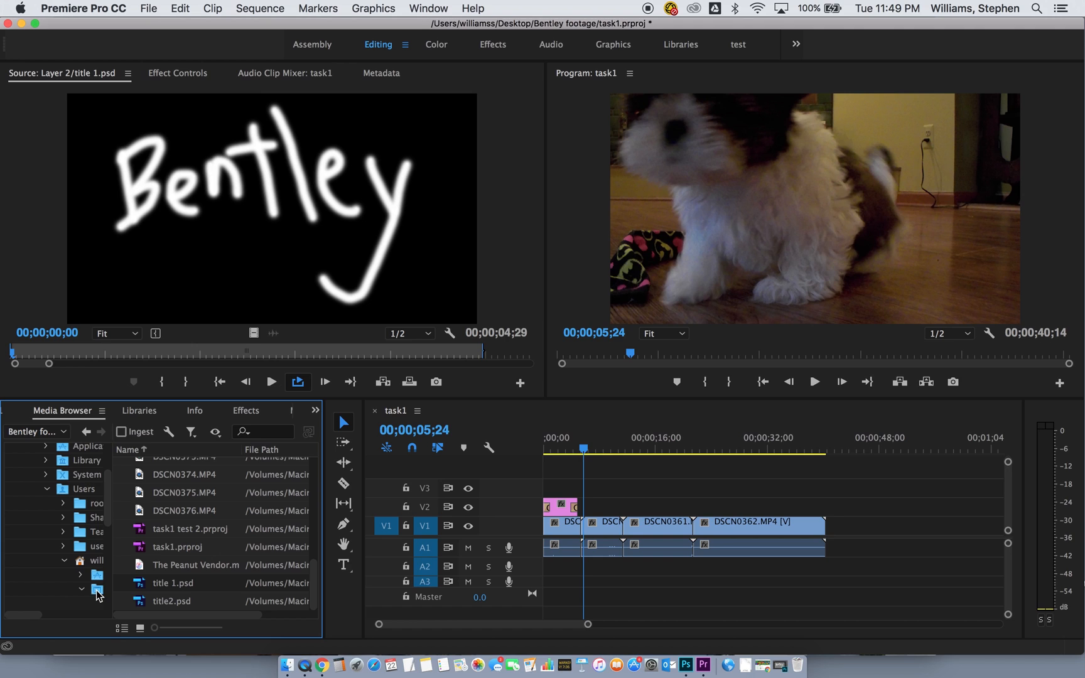
{"action": "left_click", "coordinate": [80, 560]}
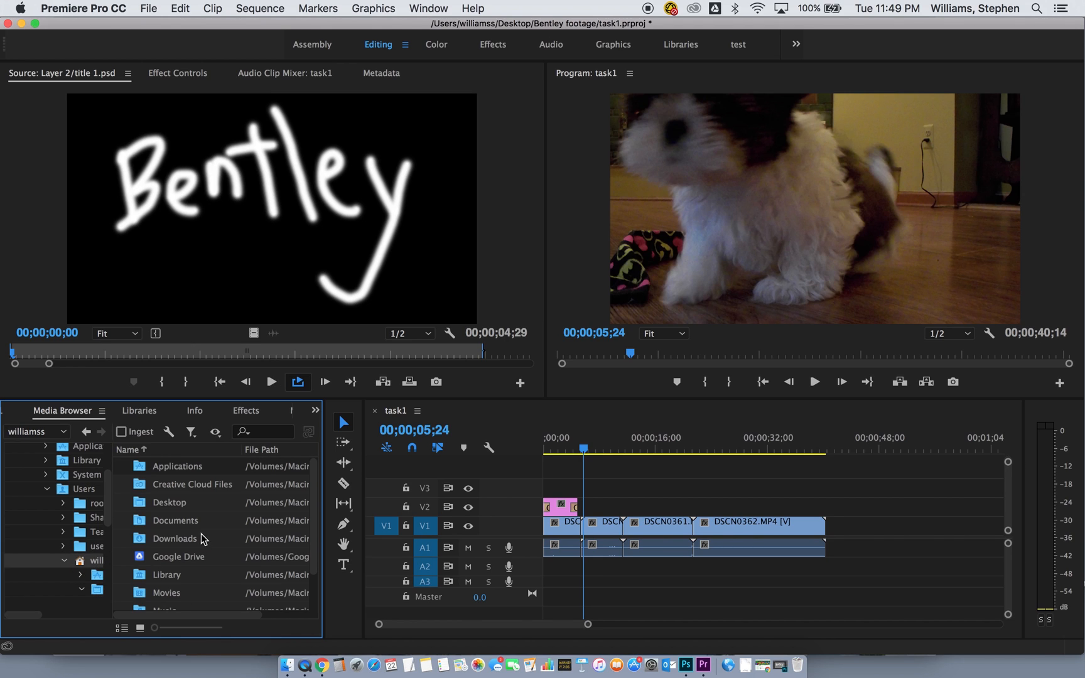
{"action": "double_click", "coordinate": [142, 502]}
{"action": "double_click", "coordinate": [139, 468]}
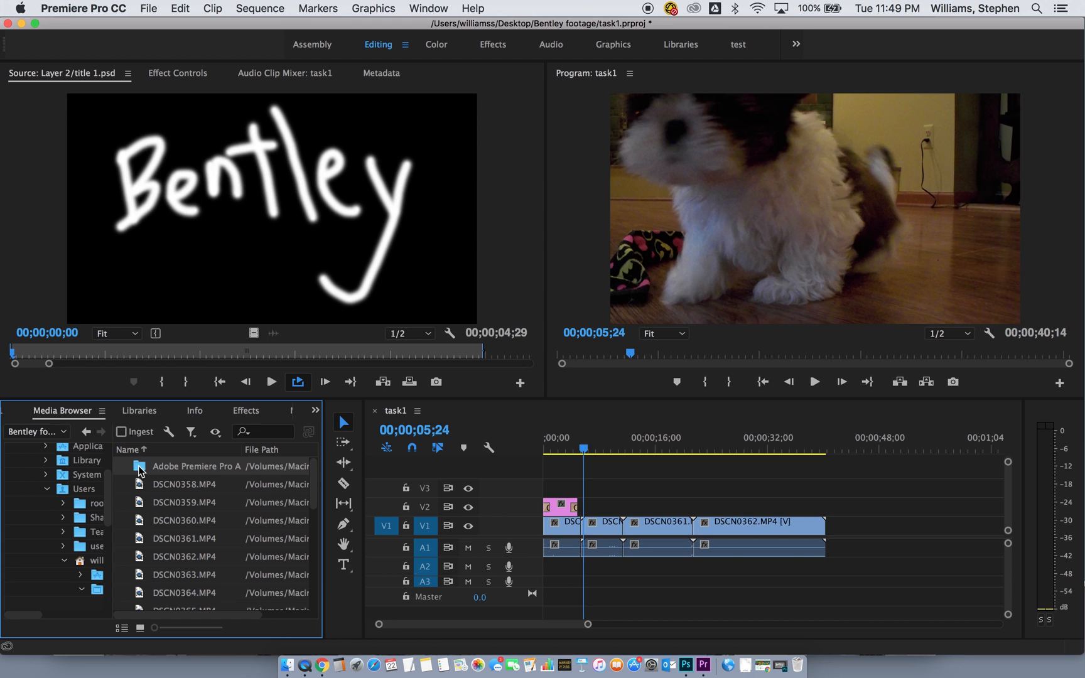
{"action": "left_click_drag", "start_coordinate": [315, 487], "coordinate": [318, 612]}
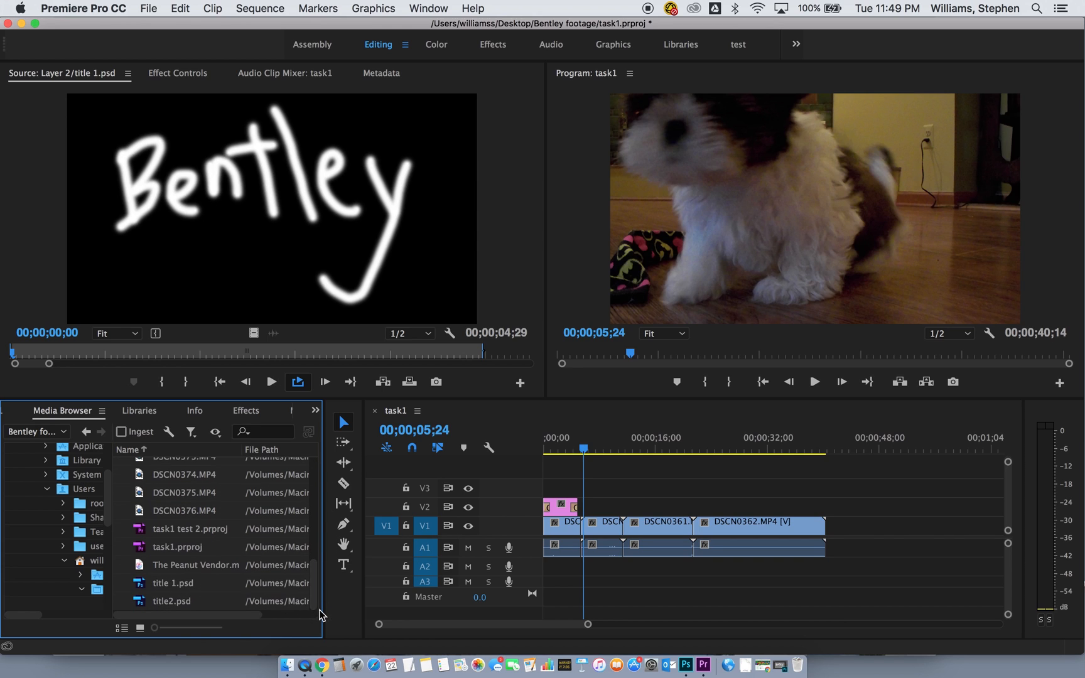
{"action": "left_click", "coordinate": [140, 566]}
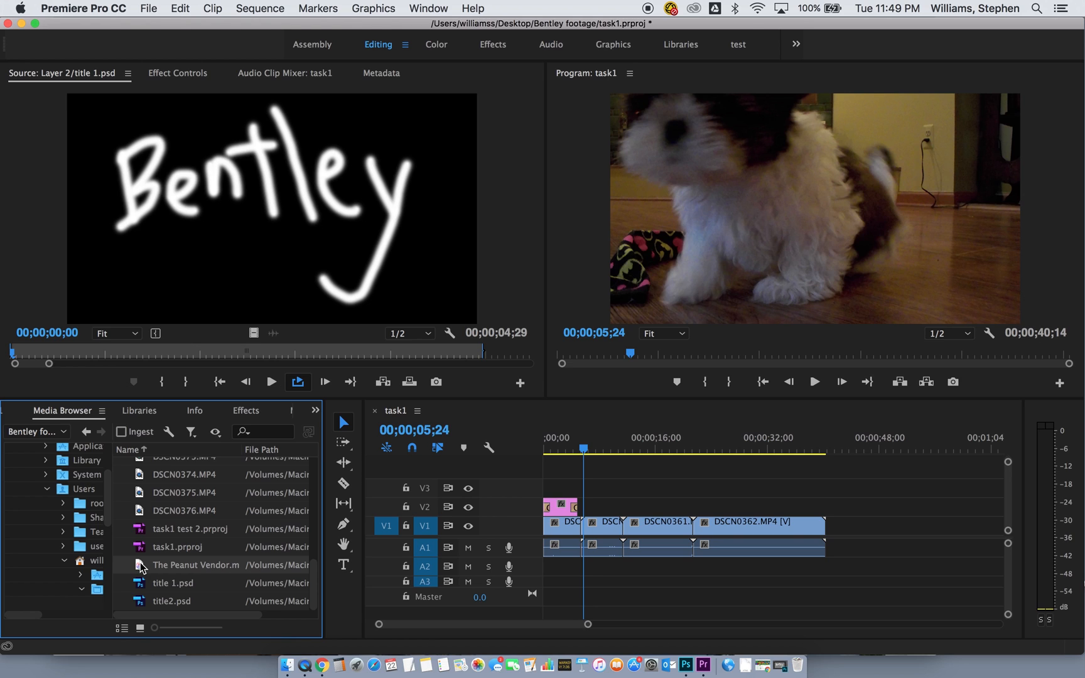
{"action": "right_click", "coordinate": [140, 566]}
{"action": "left_click", "coordinate": [168, 583]}
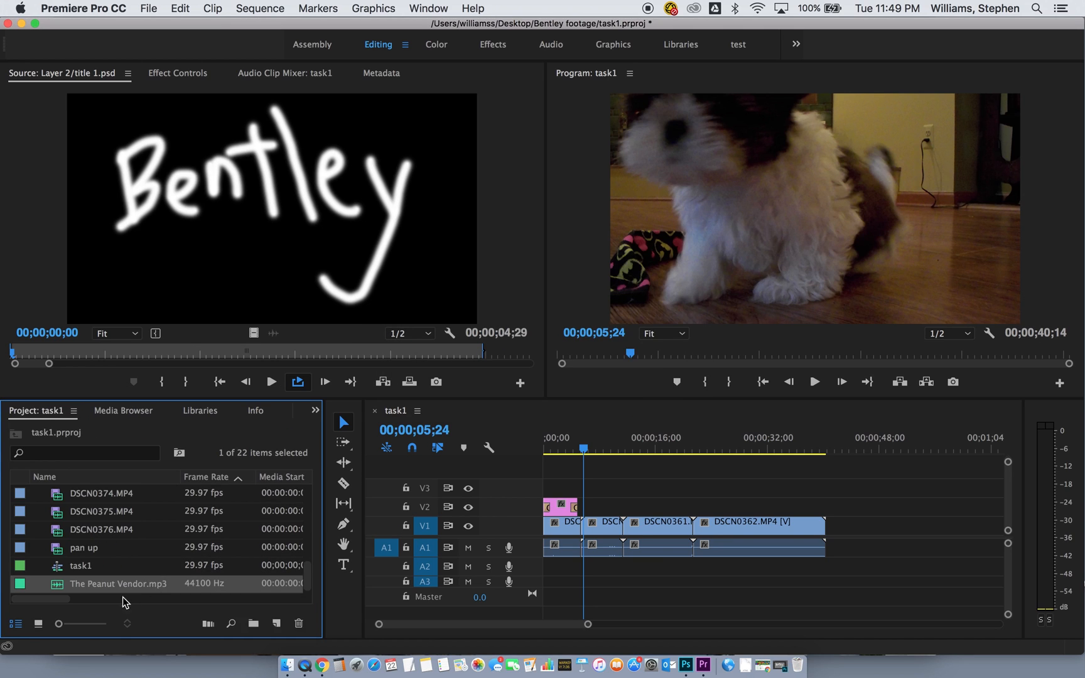
{"action": "mouse_move", "coordinate": [68, 583]}
{"action": "left_mouse_down"}
{"action": "mouse_move", "coordinate": [402, 583]}
{"action": "mouse_move", "coordinate": [568, 568]}
{"action": "mouse_move", "coordinate": [520, 573]}
{"action": "left_mouse_up"}
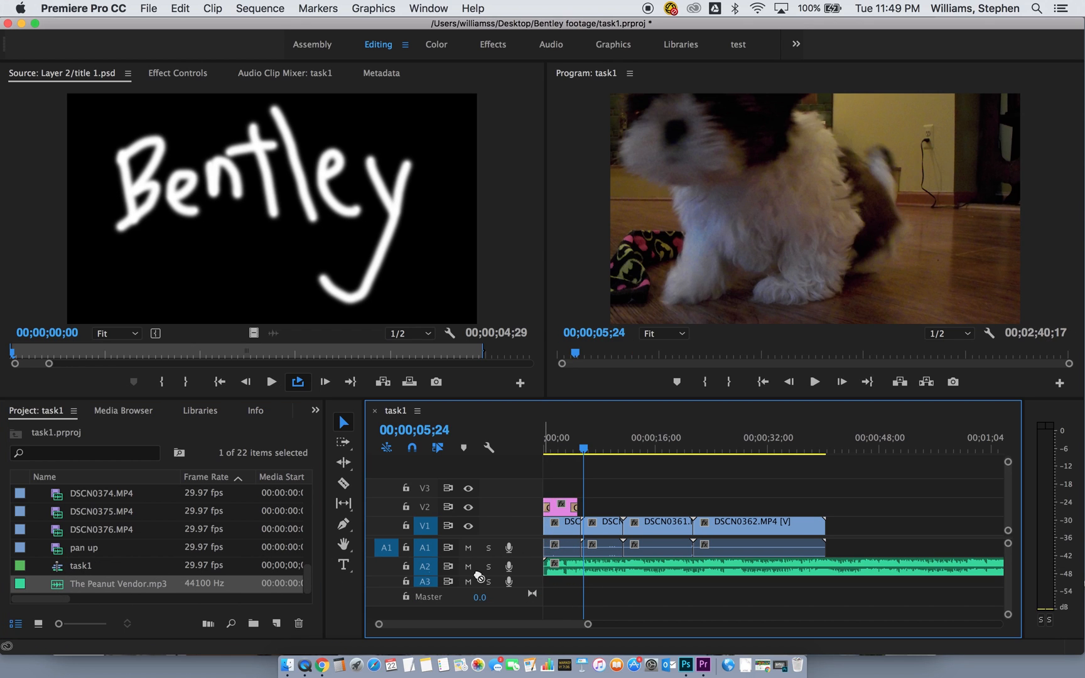
Step: Trim the end of The Peanut Vendor.mp3 on track A2 to about 00;00;44;03, shortly past the last video clip
{"action": "left_click_drag", "start_coordinate": [576, 624], "coordinate": [748, 624]}
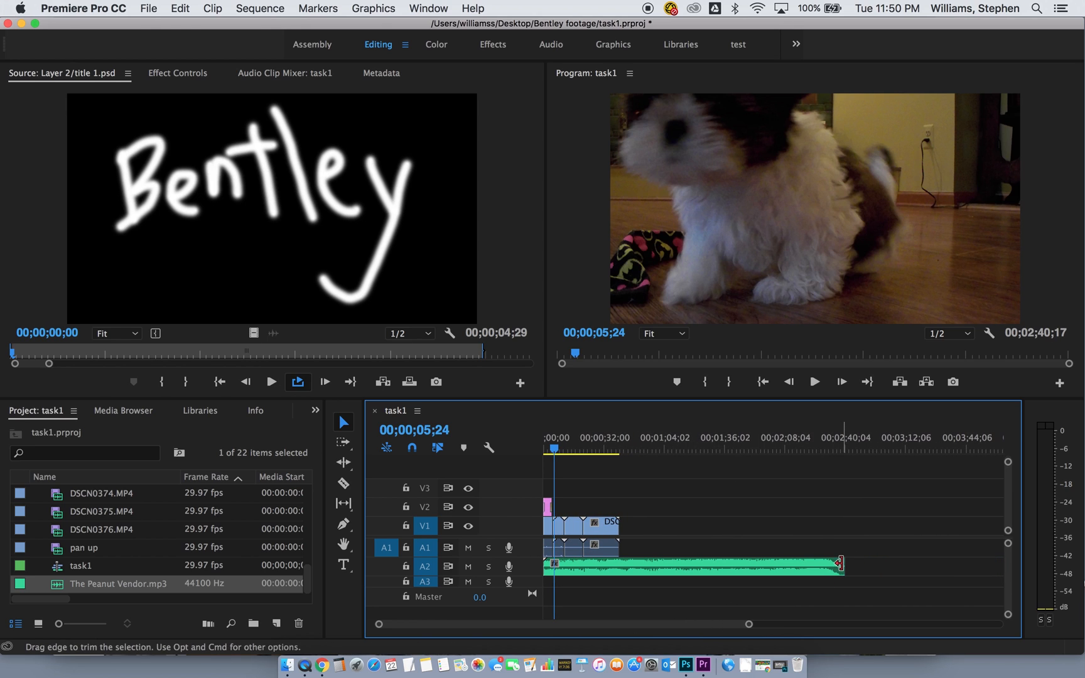
{"action": "left_click_drag", "start_coordinate": [841, 566], "coordinate": [628, 570]}
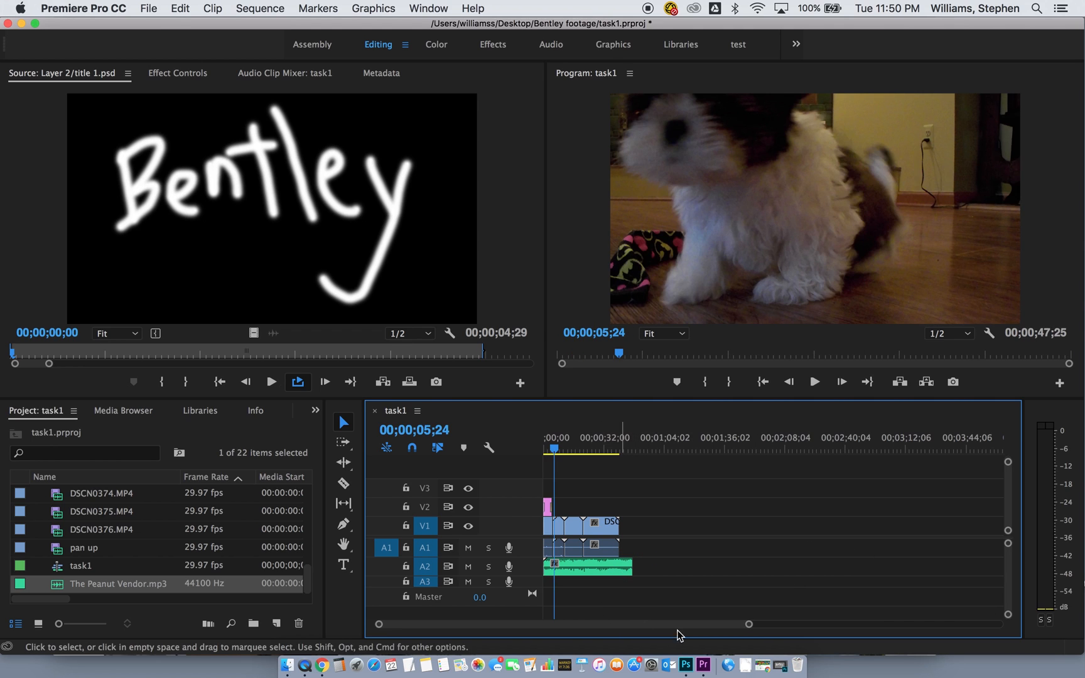
{"action": "left_click_drag", "start_coordinate": [749, 624], "coordinate": [665, 625]}
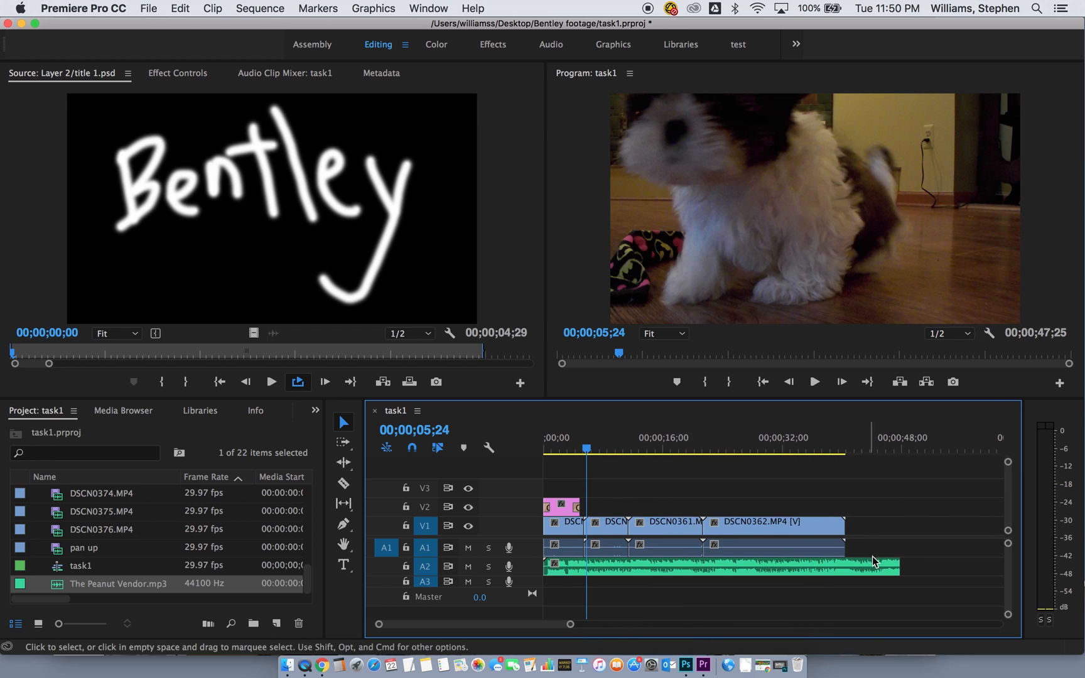
{"action": "left_click_drag", "start_coordinate": [900, 567], "coordinate": [871, 566]}
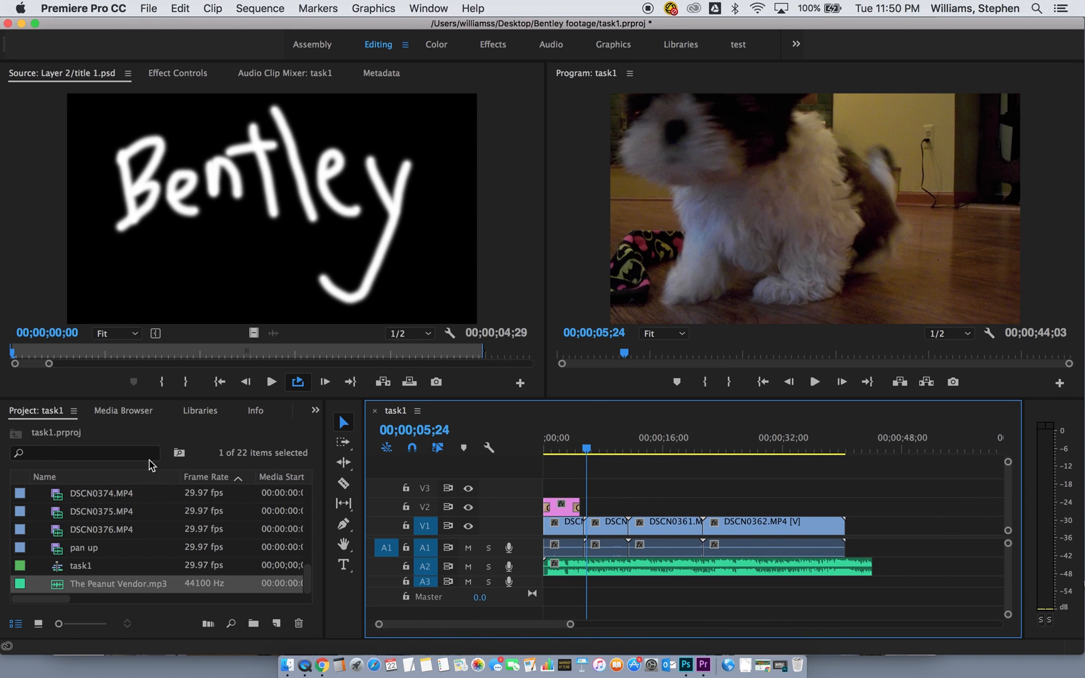
Step: Apply a Constant Power audio crossfade to the end of the music clip on A2 and play the sequence's ending
{"action": "left_click", "coordinate": [315, 411]}
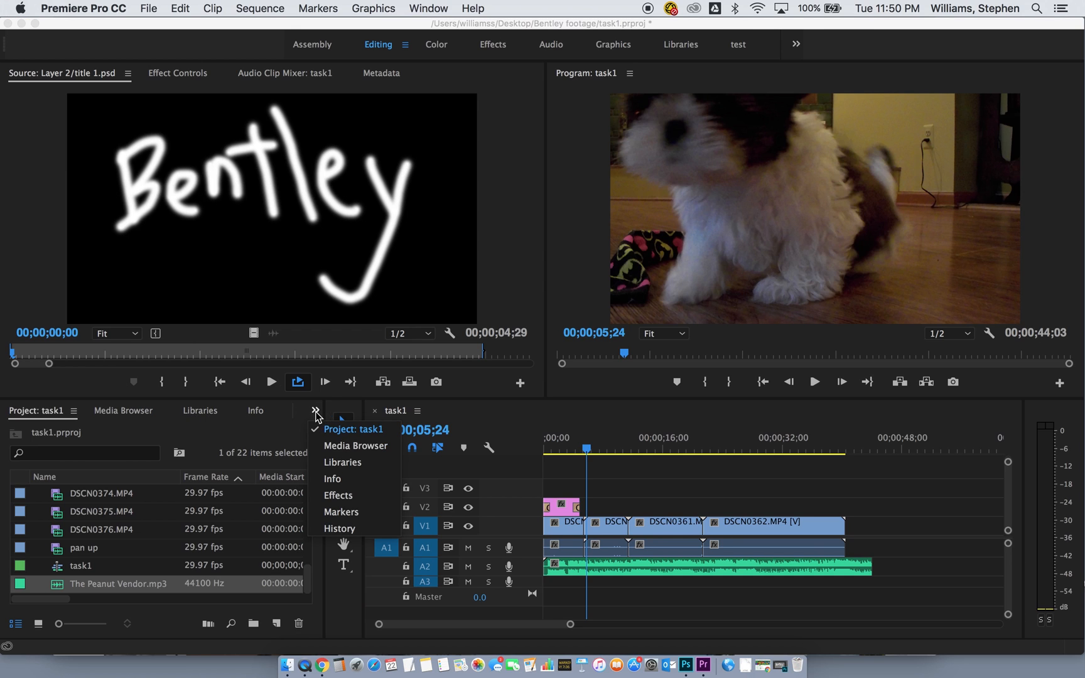
{"action": "left_click", "coordinate": [301, 415]}
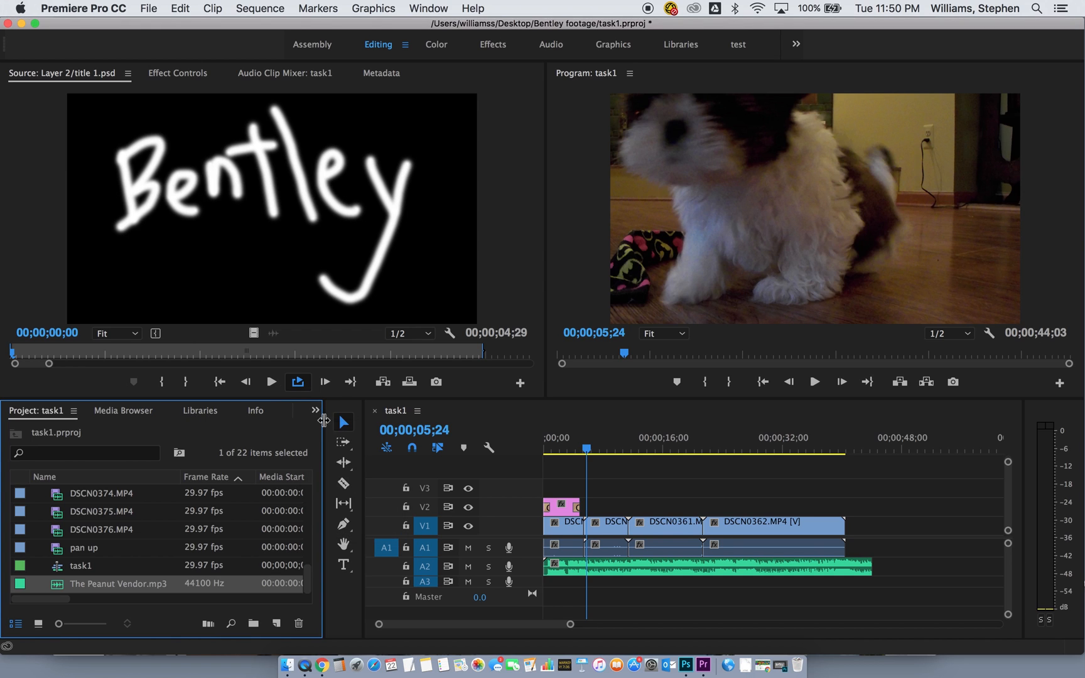
{"action": "mouse_move", "coordinate": [326, 420]}
{"action": "left_mouse_down"}
{"action": "mouse_move", "coordinate": [478, 426]}
{"action": "mouse_move", "coordinate": [346, 419]}
{"action": "left_mouse_up"}
{"action": "left_click", "coordinate": [306, 415]}
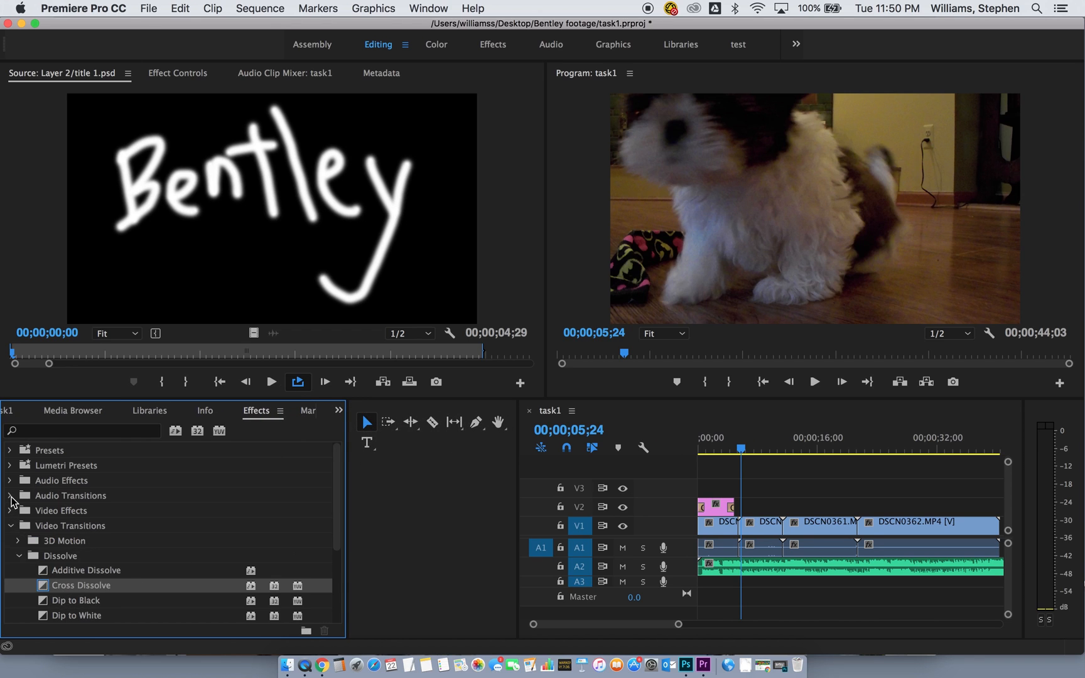
{"action": "left_click", "coordinate": [10, 496]}
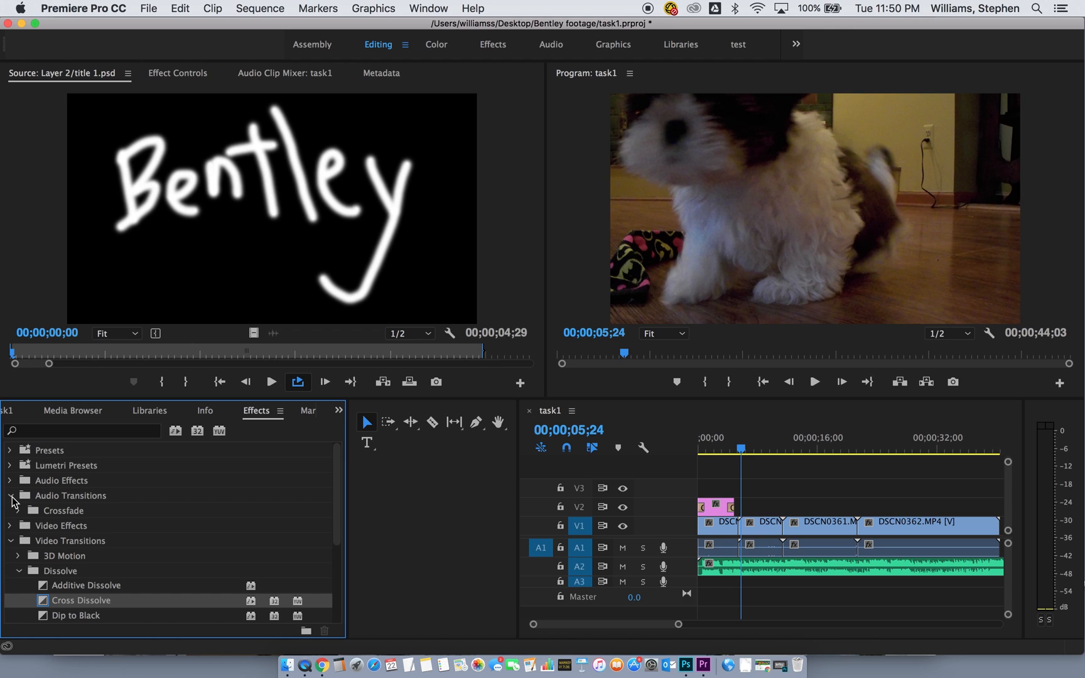
{"action": "left_click", "coordinate": [18, 510]}
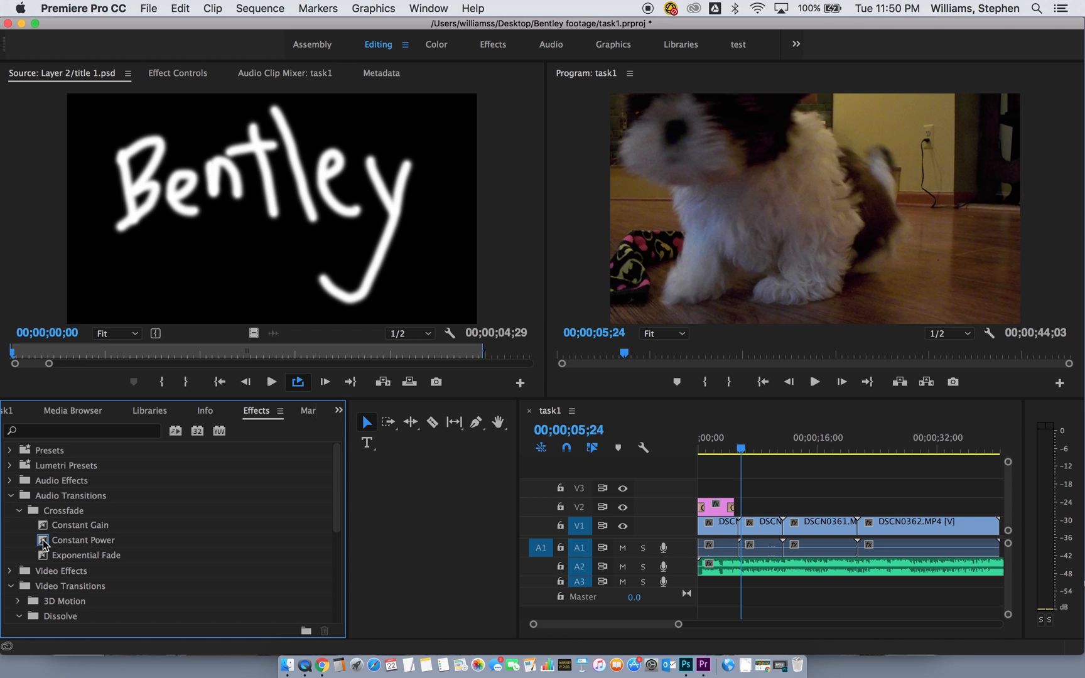
{"action": "left_click_drag", "start_coordinate": [44, 544], "coordinate": [809, 597]}
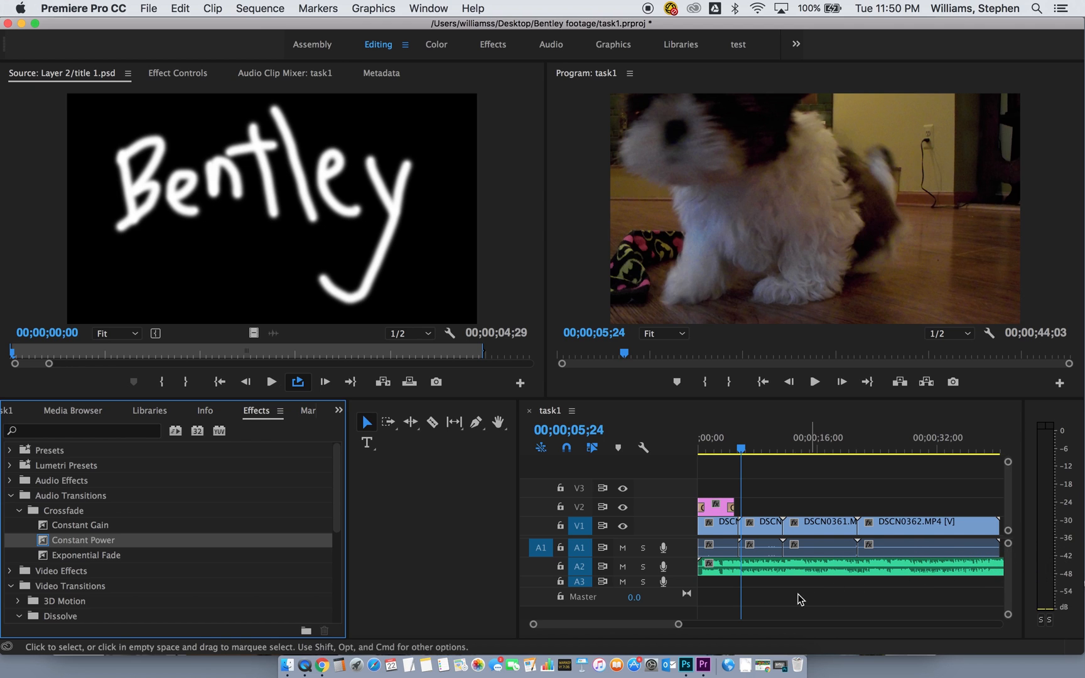
{"action": "left_click_drag", "start_coordinate": [519, 495], "coordinate": [351, 486]}
{"action": "mouse_move", "coordinate": [48, 541]}
{"action": "left_mouse_down"}
{"action": "mouse_move", "coordinate": [922, 563]}
{"action": "mouse_move", "coordinate": [859, 573]}
{"action": "left_mouse_up"}
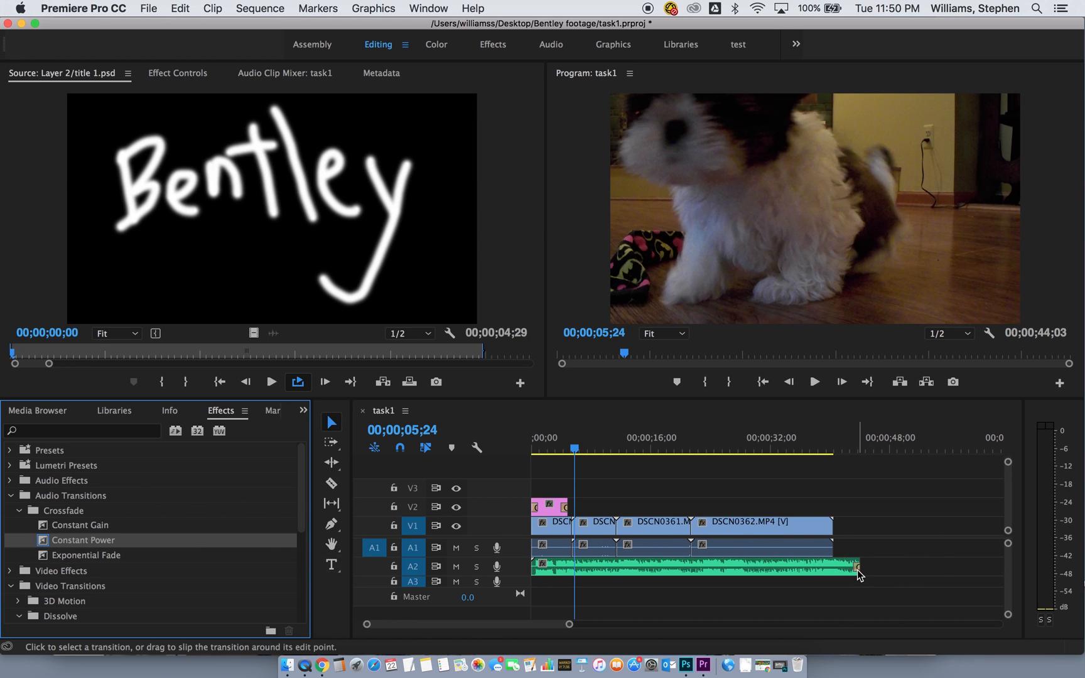
{"action": "left_click", "coordinate": [831, 450]}
{"action": "key", "text": "space"}
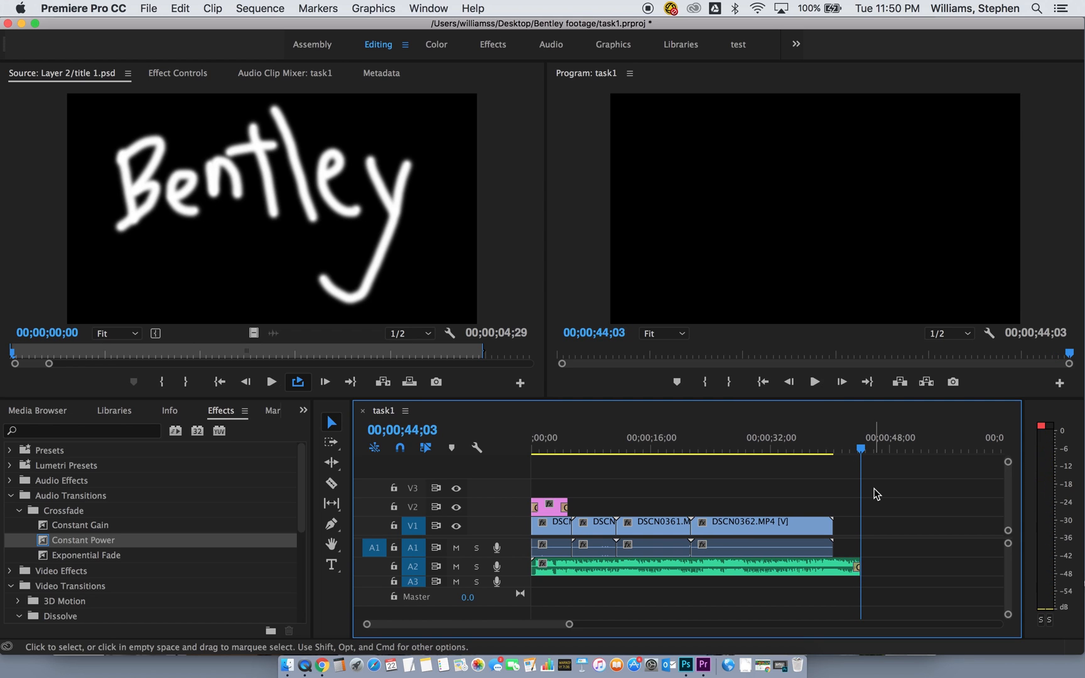
Step: Shorten the music clip on A2 to end at about 00;00;41;26, just past the last video clip
{"action": "left_click", "coordinate": [857, 573]}
{"action": "left_click_drag", "start_coordinate": [857, 572], "coordinate": [840, 575]}
{"action": "left_click", "coordinate": [839, 568]}
{"action": "left_click_drag", "start_coordinate": [834, 568], "coordinate": [831, 571]}
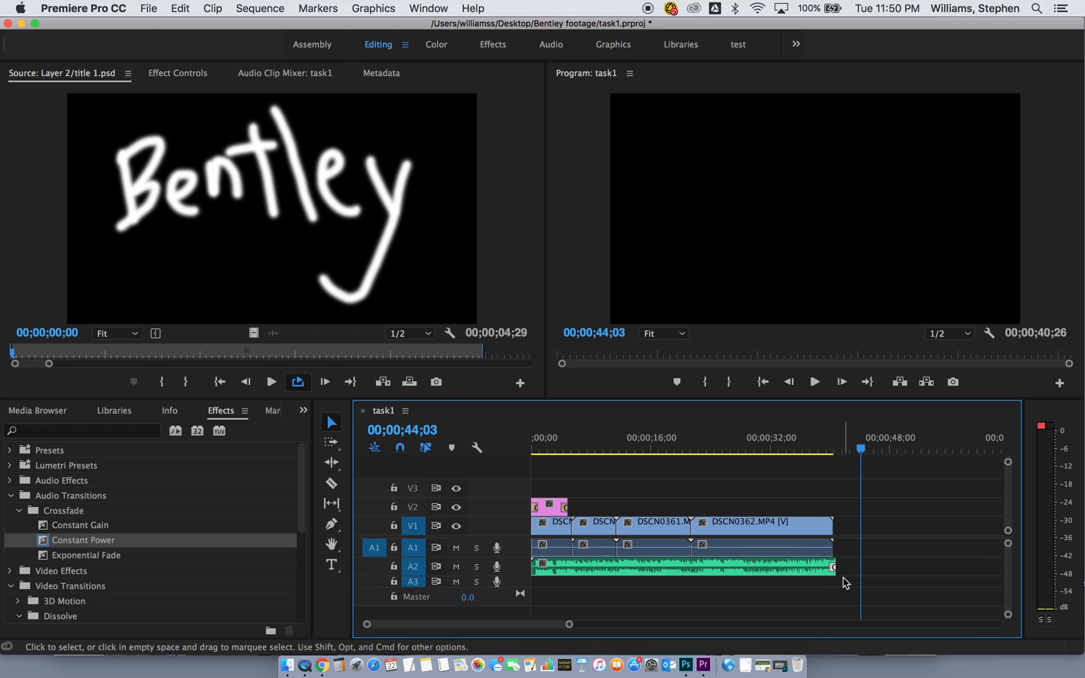
{"action": "key", "text": "super+z"}
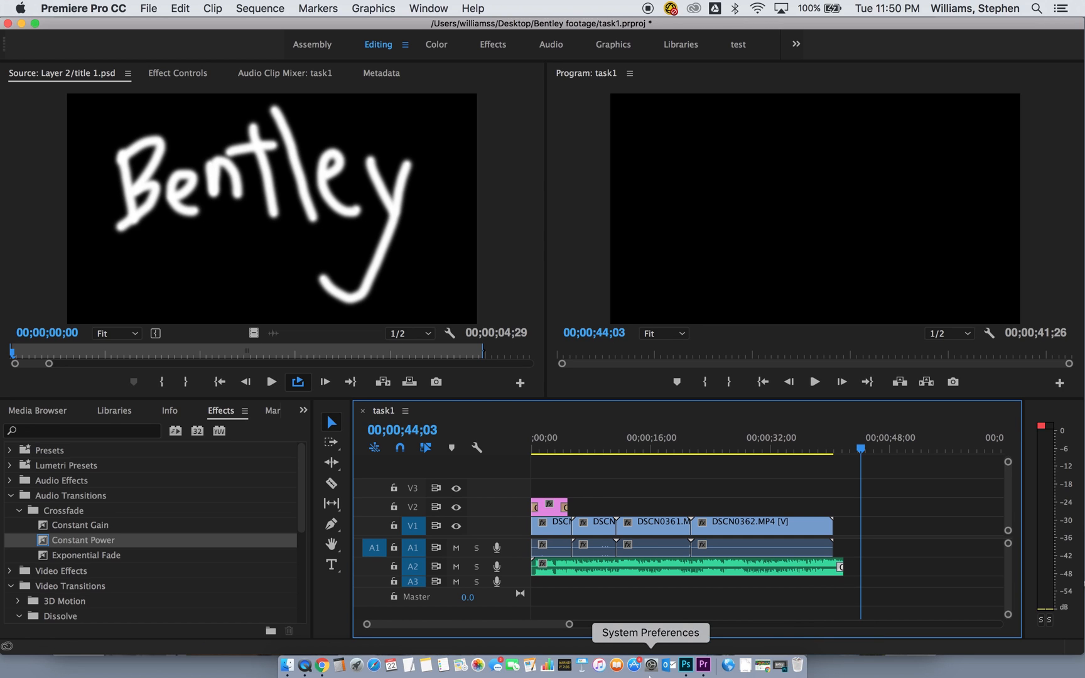
Step: Return the playhead to the start of the sequence and open the media export settings
{"action": "left_click_drag", "start_coordinate": [568, 624], "coordinate": [608, 624]}
{"action": "left_click_drag", "start_coordinate": [733, 448], "coordinate": [507, 452]}
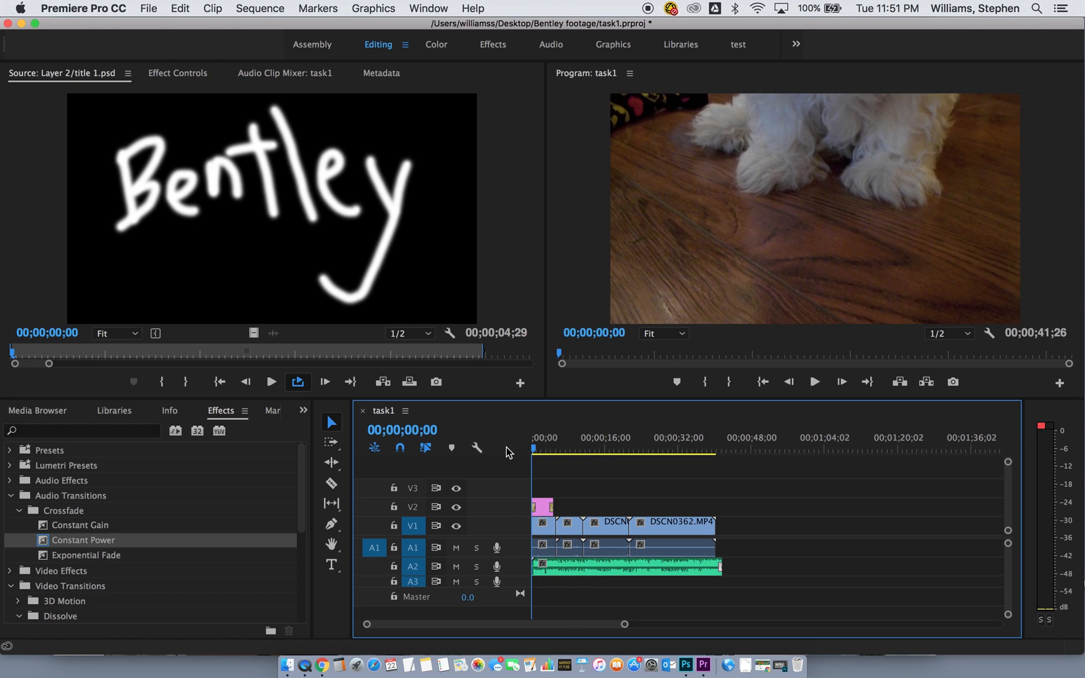
{"action": "left_click", "coordinate": [149, 8]}
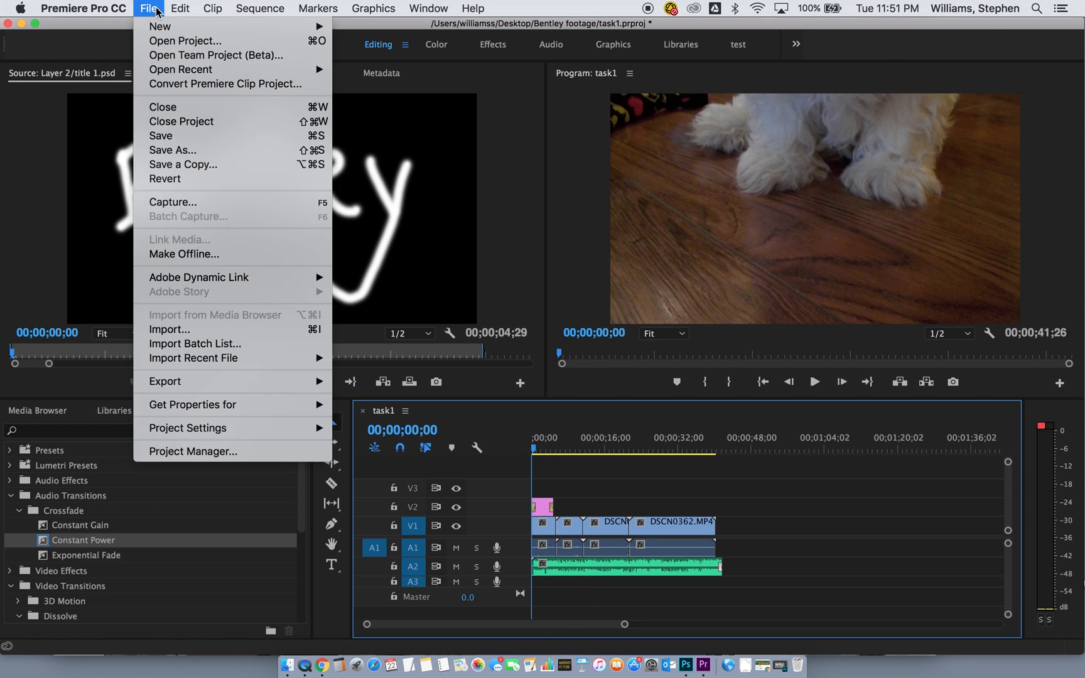
{"action": "mouse_move", "coordinate": [237, 383]}
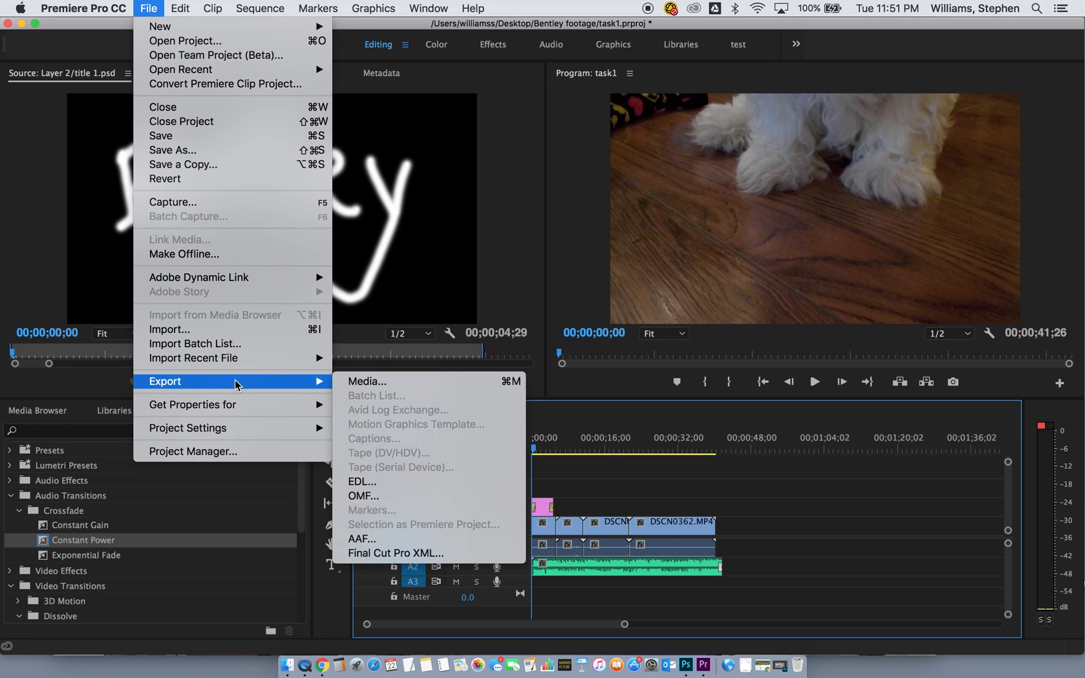
{"action": "left_click", "coordinate": [366, 382]}
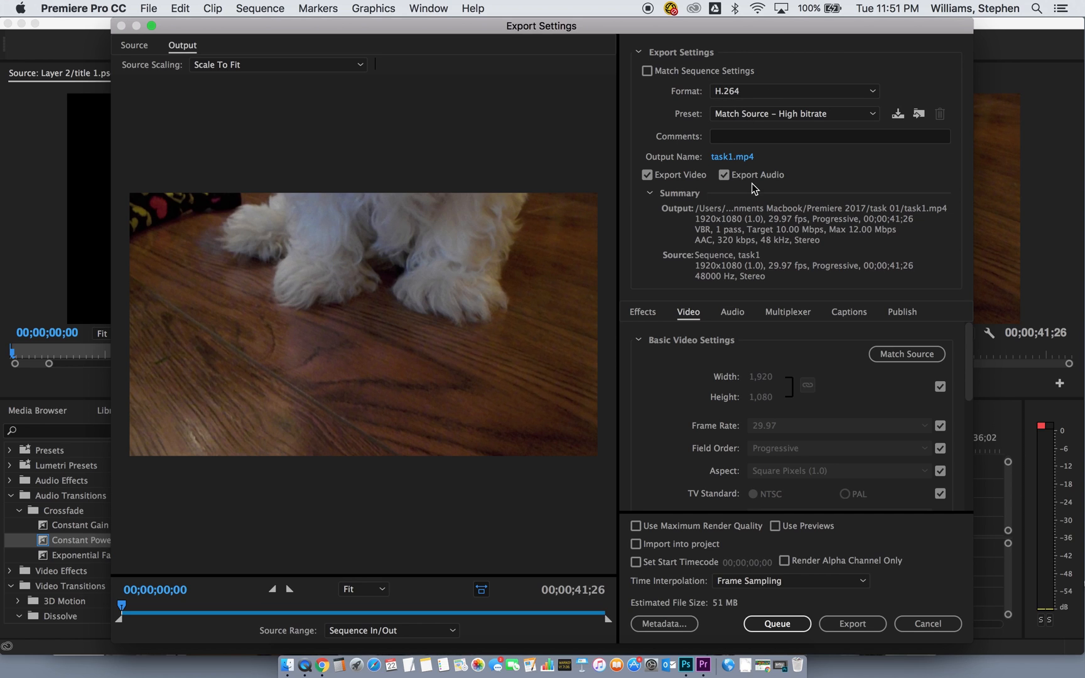
Step: Name the output file with the editor's surname plus _task1_5-22-18 in the task 01 folder and export the H.264 video
{"action": "left_click", "coordinate": [726, 159]}
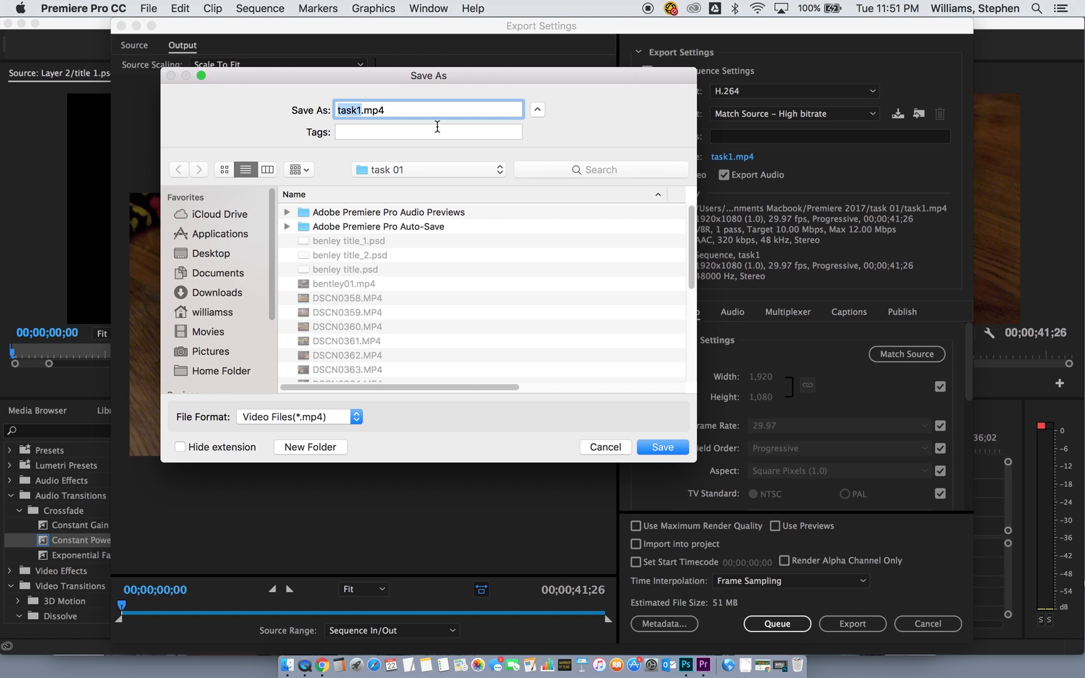
{"action": "type", "text": "tas"}
{"action": "key", "text": "BackSpace"}
{"action": "key", "text": "BackSpace"}
{"action": "key", "text": "BackSpace"}
{"action": "type", "text": "wiliams_te"}
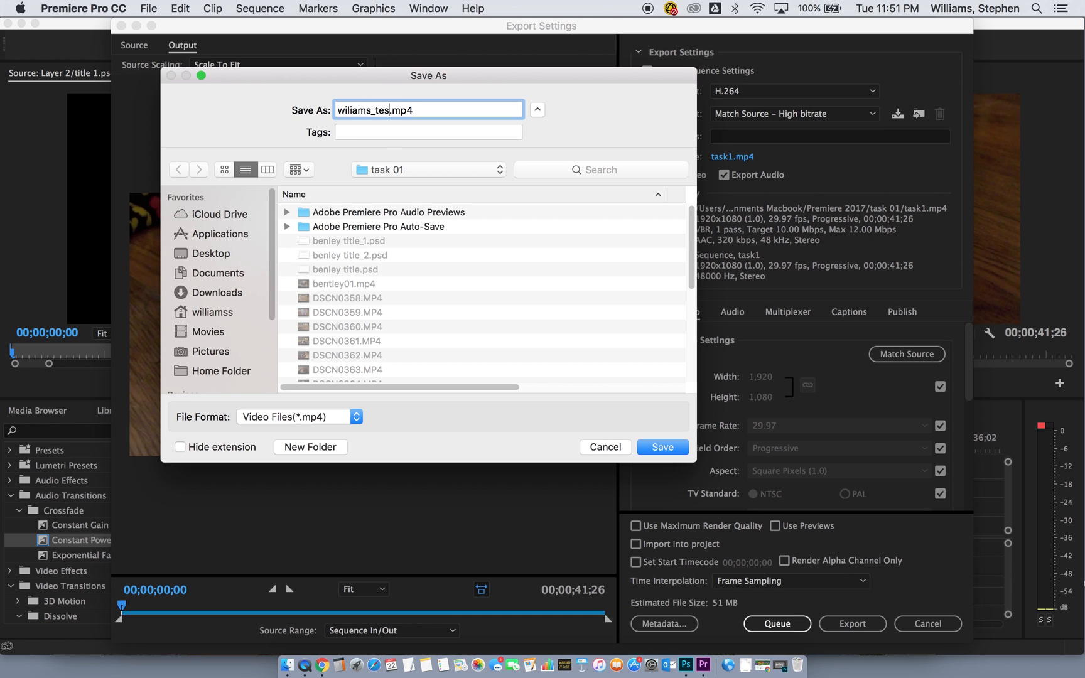
{"action": "key", "text": "BackSpace"}
{"action": "type", "text": "ask1_5-22-18"}
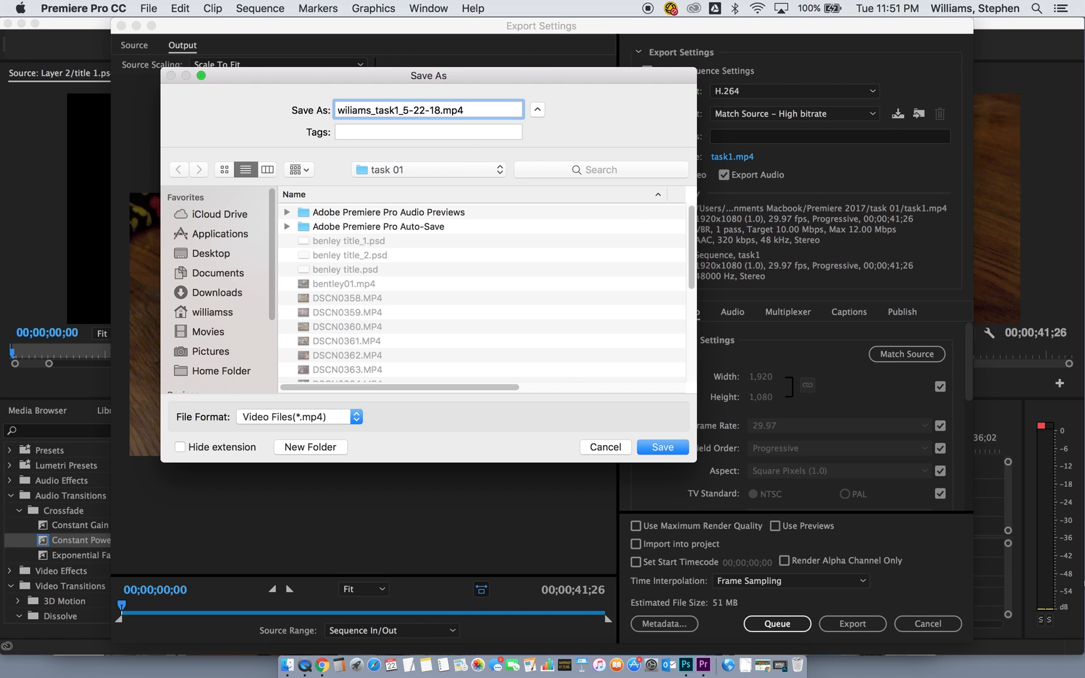
{"action": "triple_click", "coordinate": [477, 110]}
{"action": "left_click", "coordinate": [492, 108]}
{"action": "left_click", "coordinate": [660, 447]}
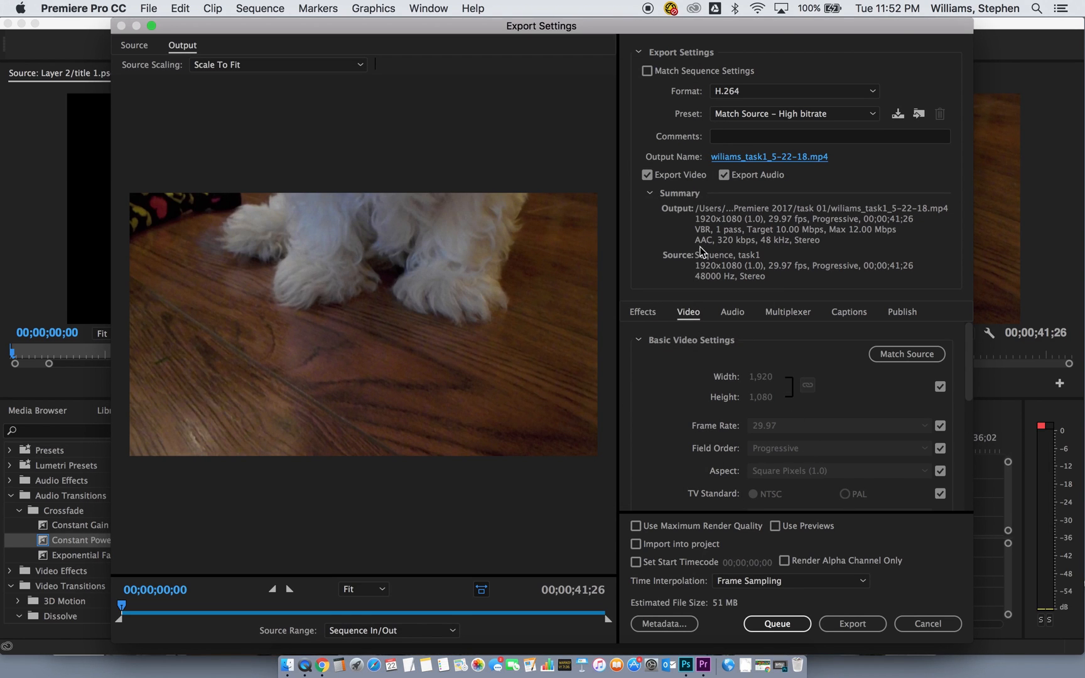
{"action": "scroll", "coordinate": [809, 349], "scroll_direction": "down", "scroll_amount": 5}
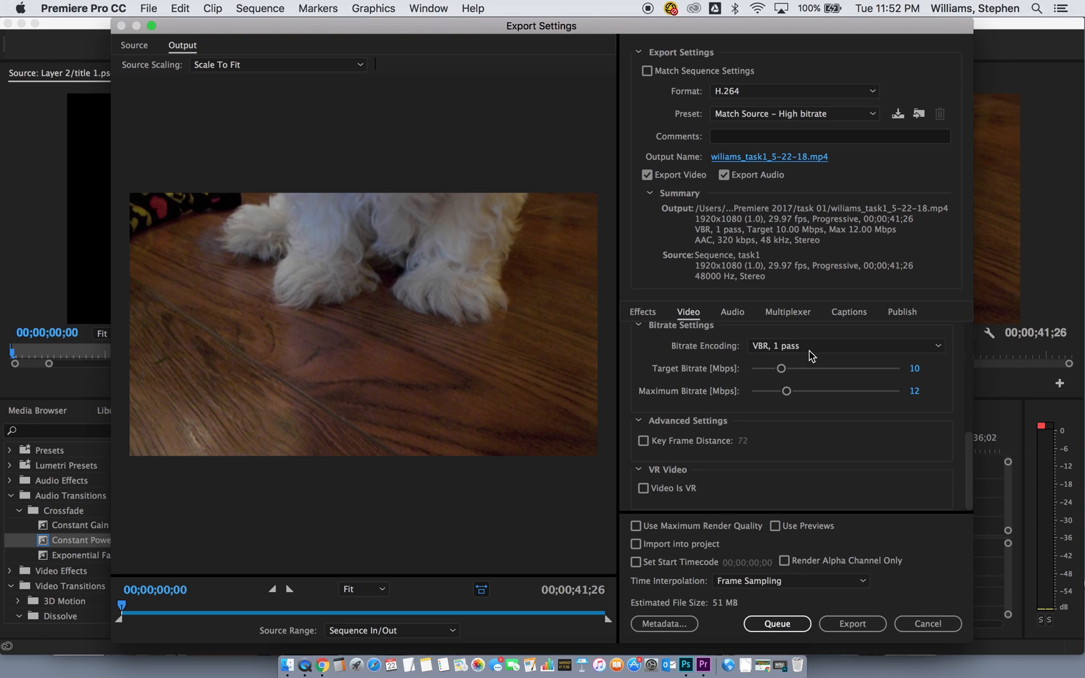
{"action": "left_click", "coordinate": [849, 625]}
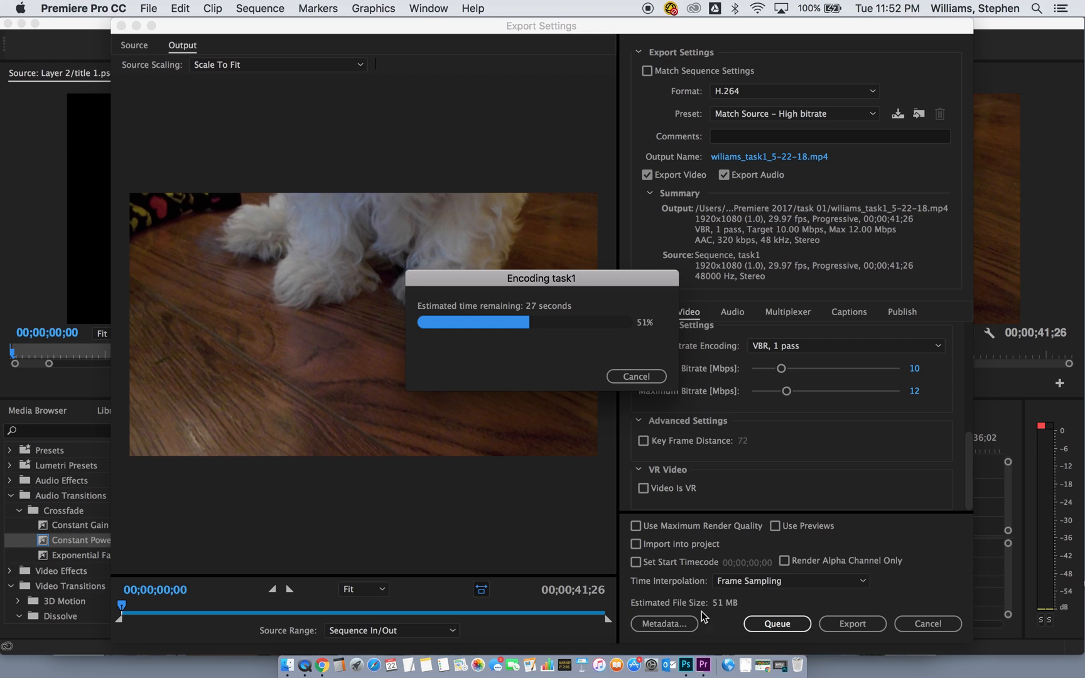
{"action": "left_click", "coordinate": [305, 665]}
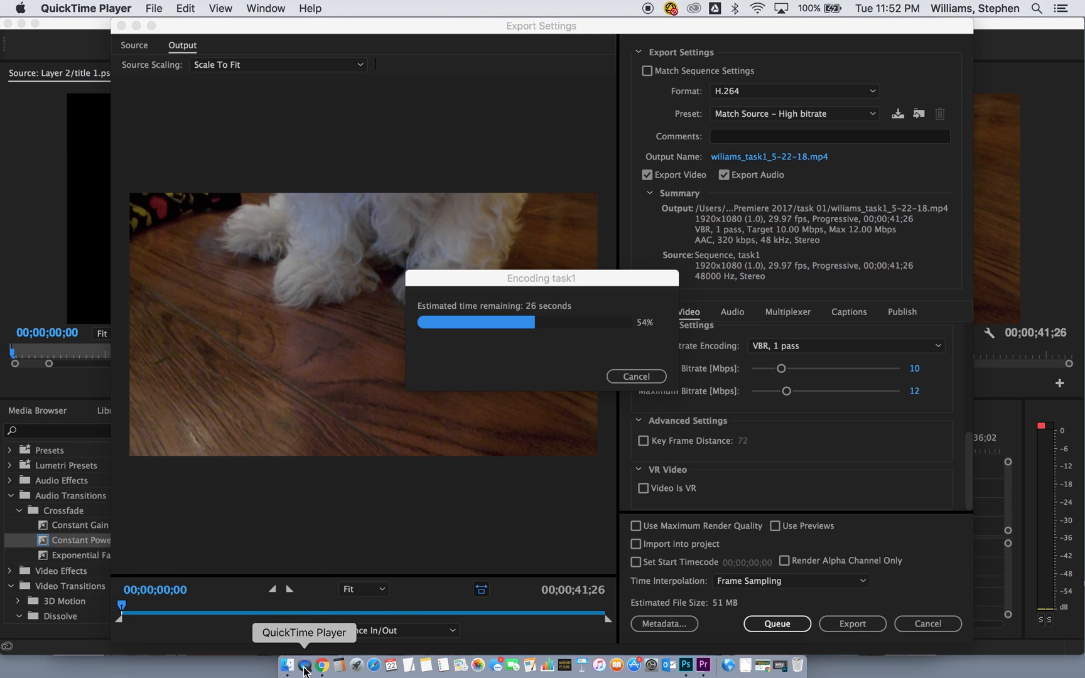